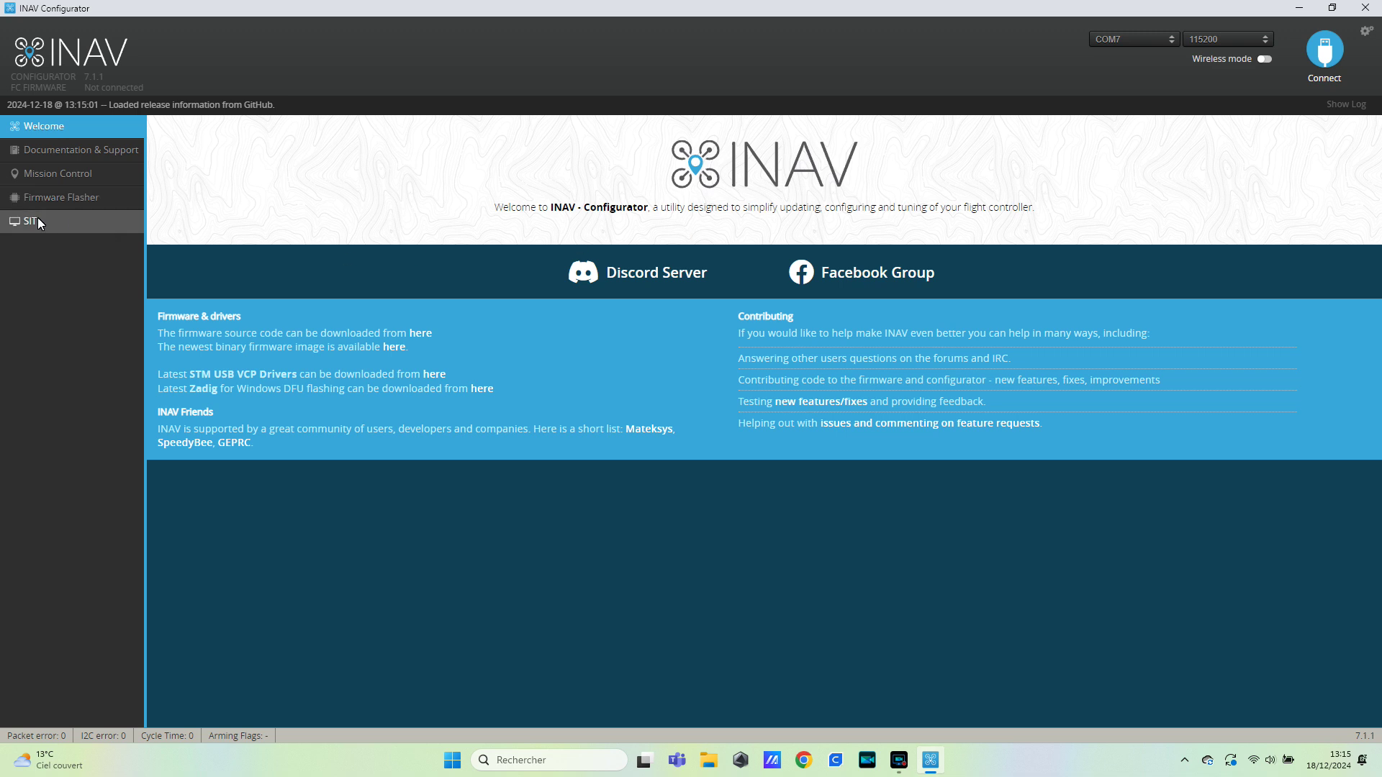
Load the online 7.1.1 stable firmware for the MATEKH743 target and flash it to the board
{"action": "left_click", "coordinate": [61, 203]}
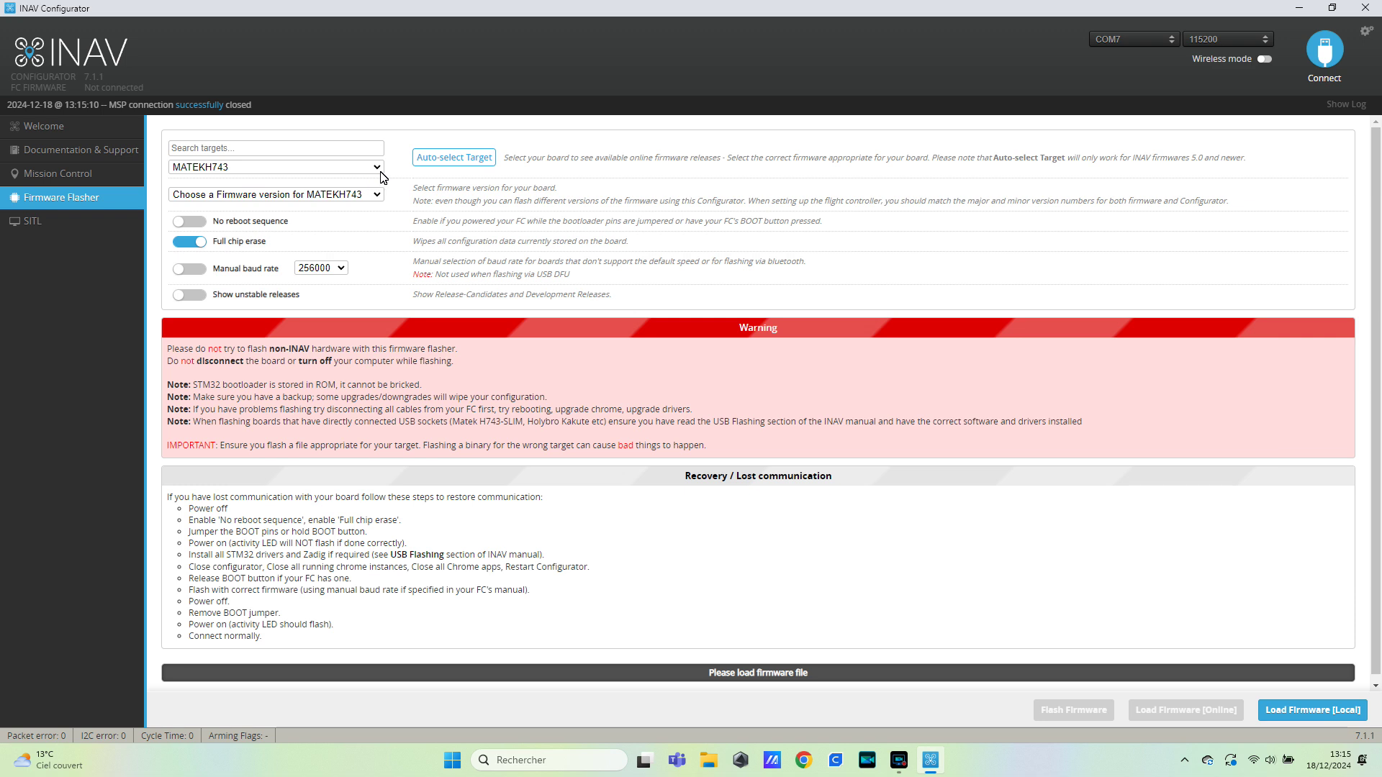
{"action": "left_click", "coordinate": [377, 196]}
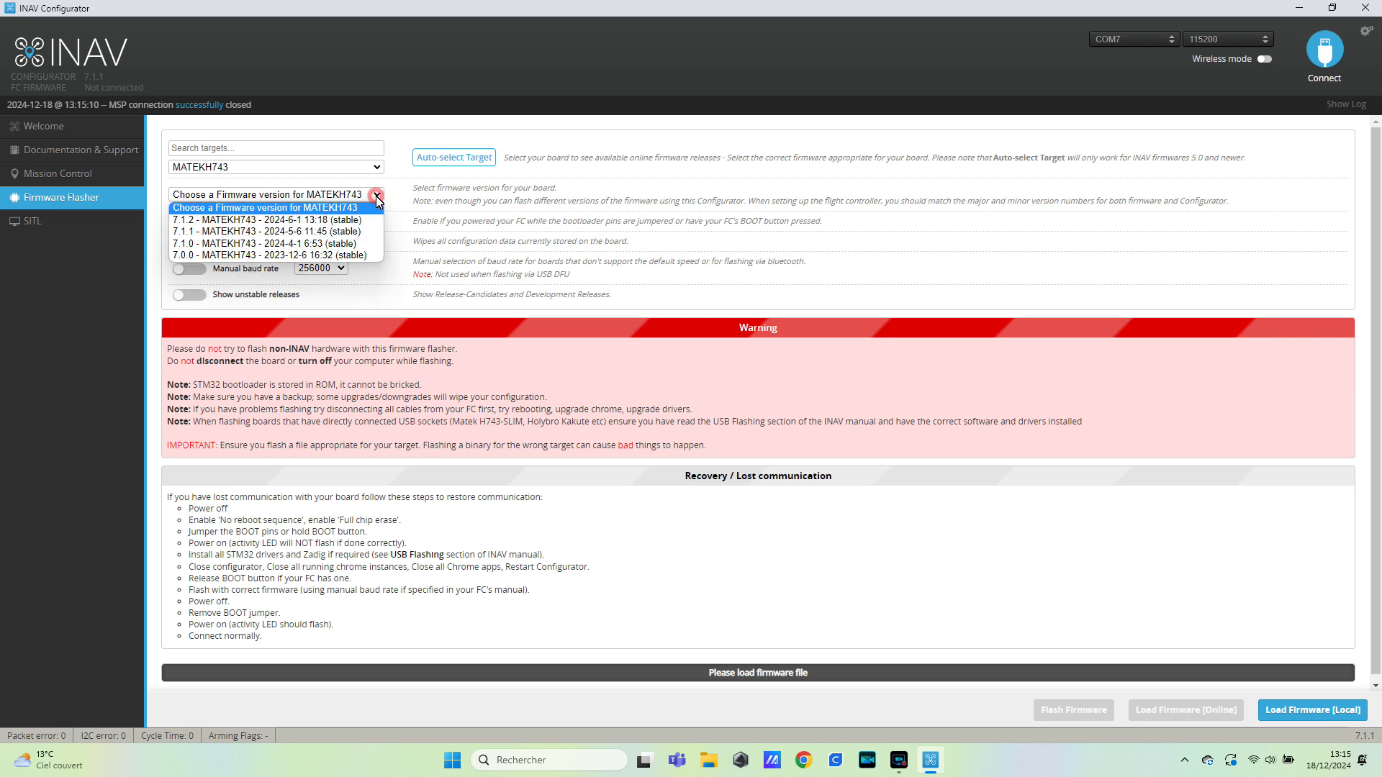
{"action": "left_click", "coordinate": [342, 232]}
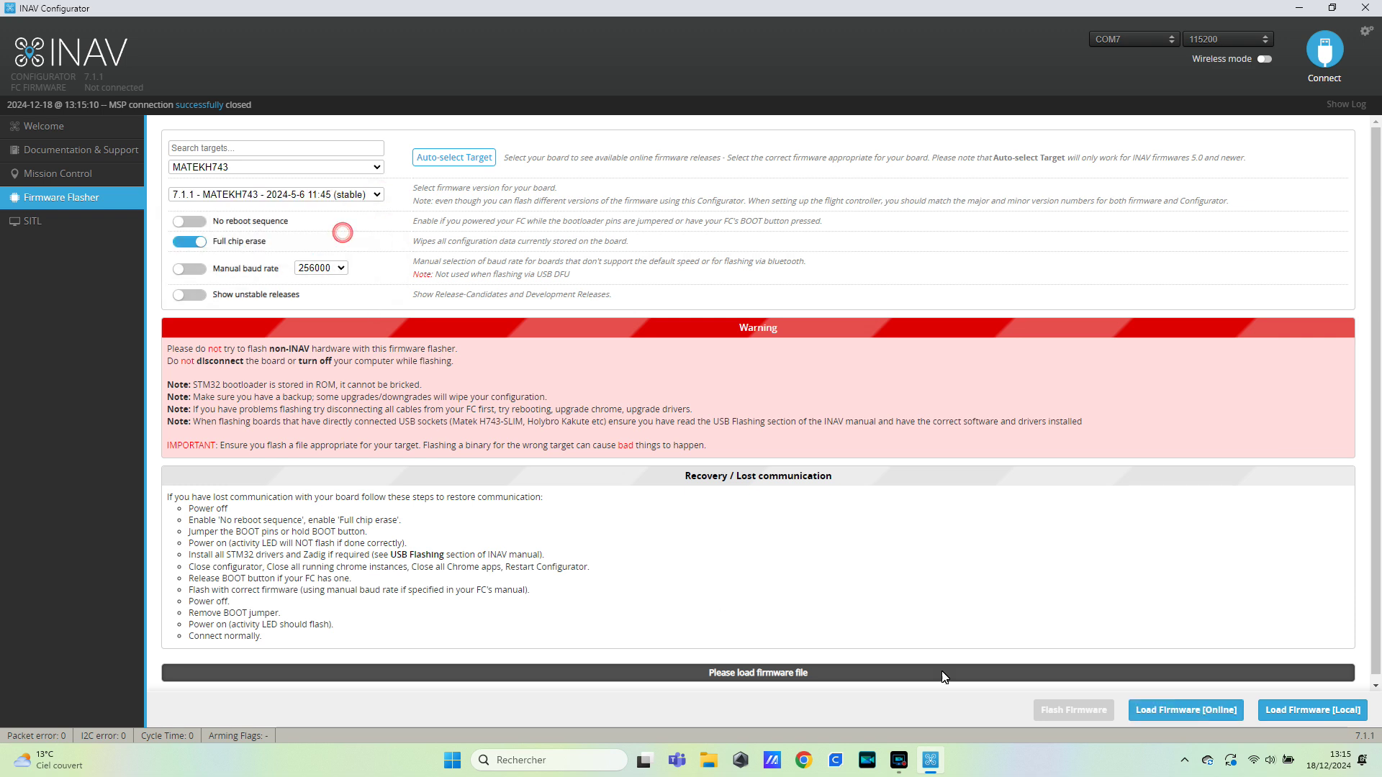
{"action": "left_click", "coordinate": [1184, 711]}
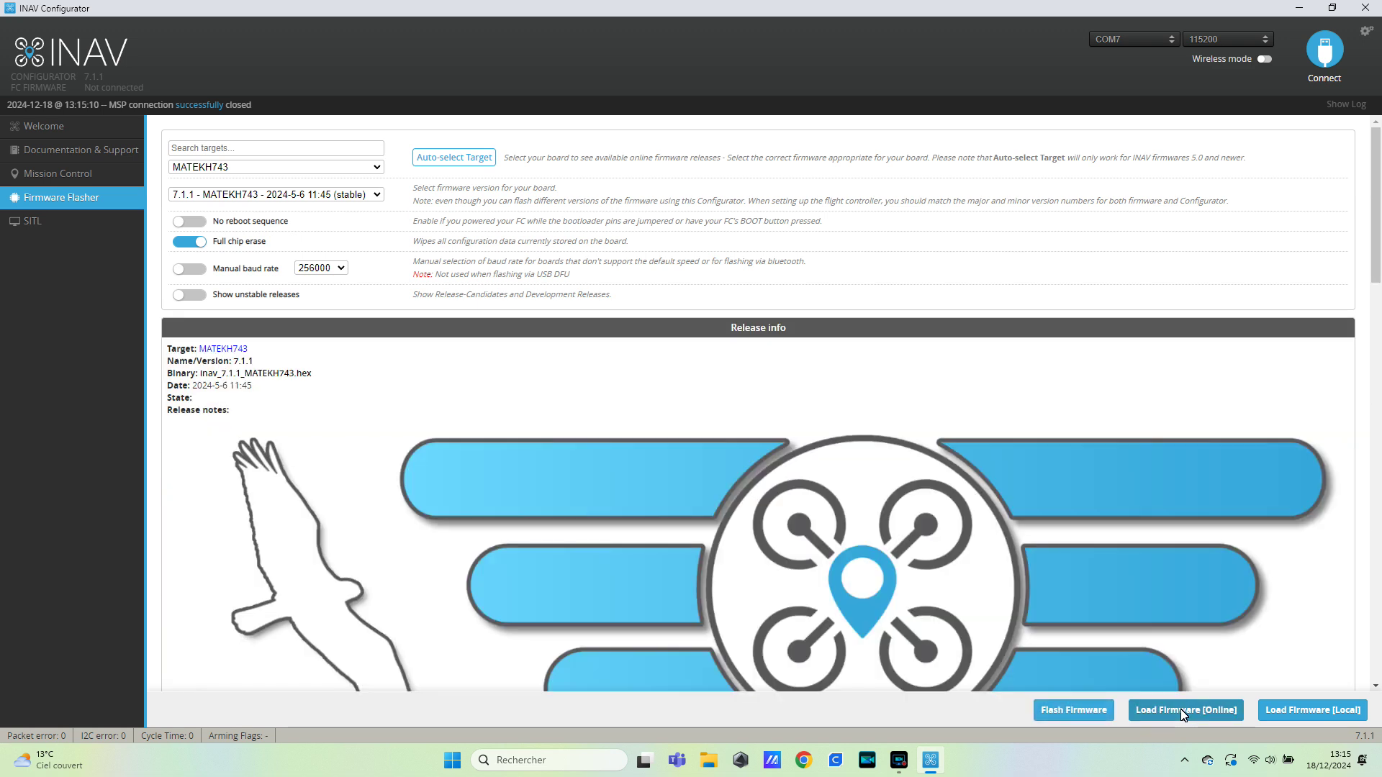
{"action": "left_click", "coordinate": [1061, 711]}
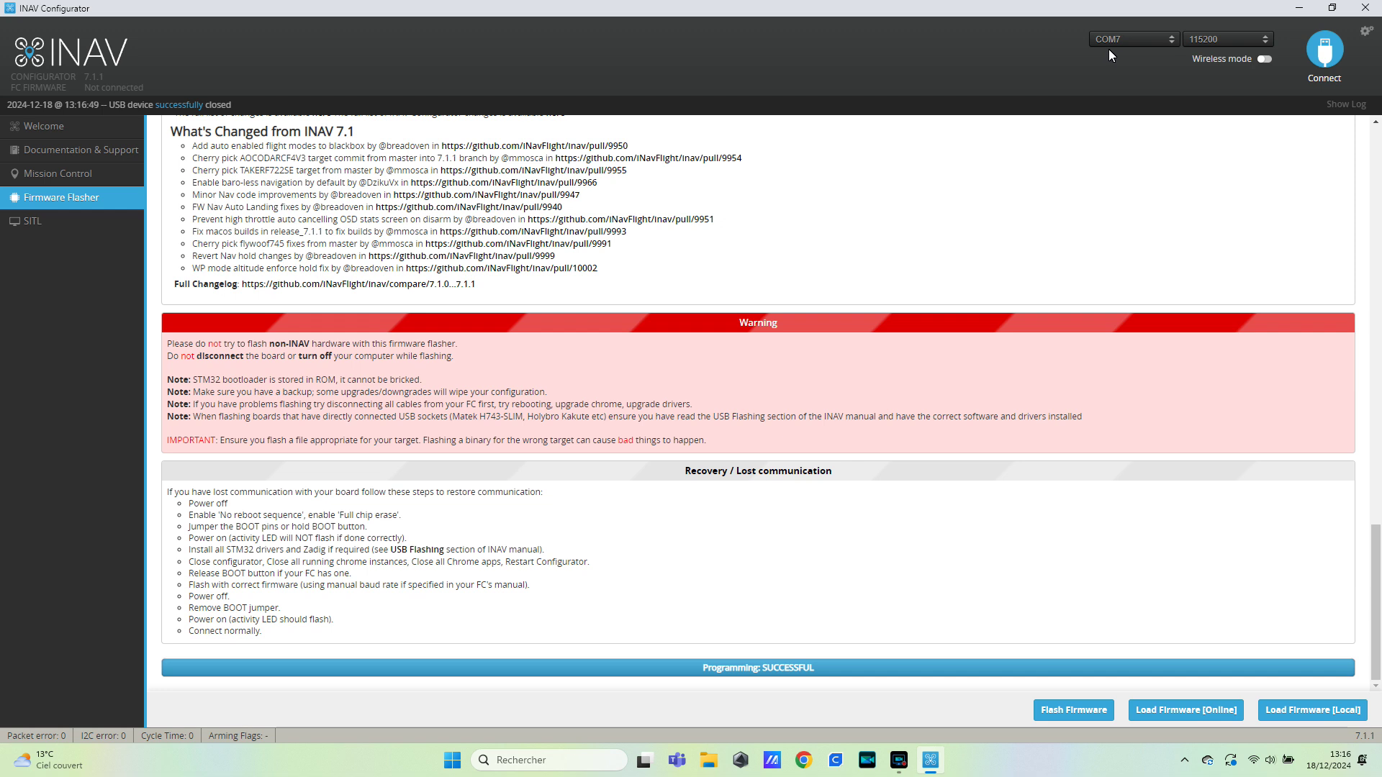
Connect to the flight controller on COM7 and apply the Airplane with a Tail default values
{"action": "left_click", "coordinate": [1323, 54]}
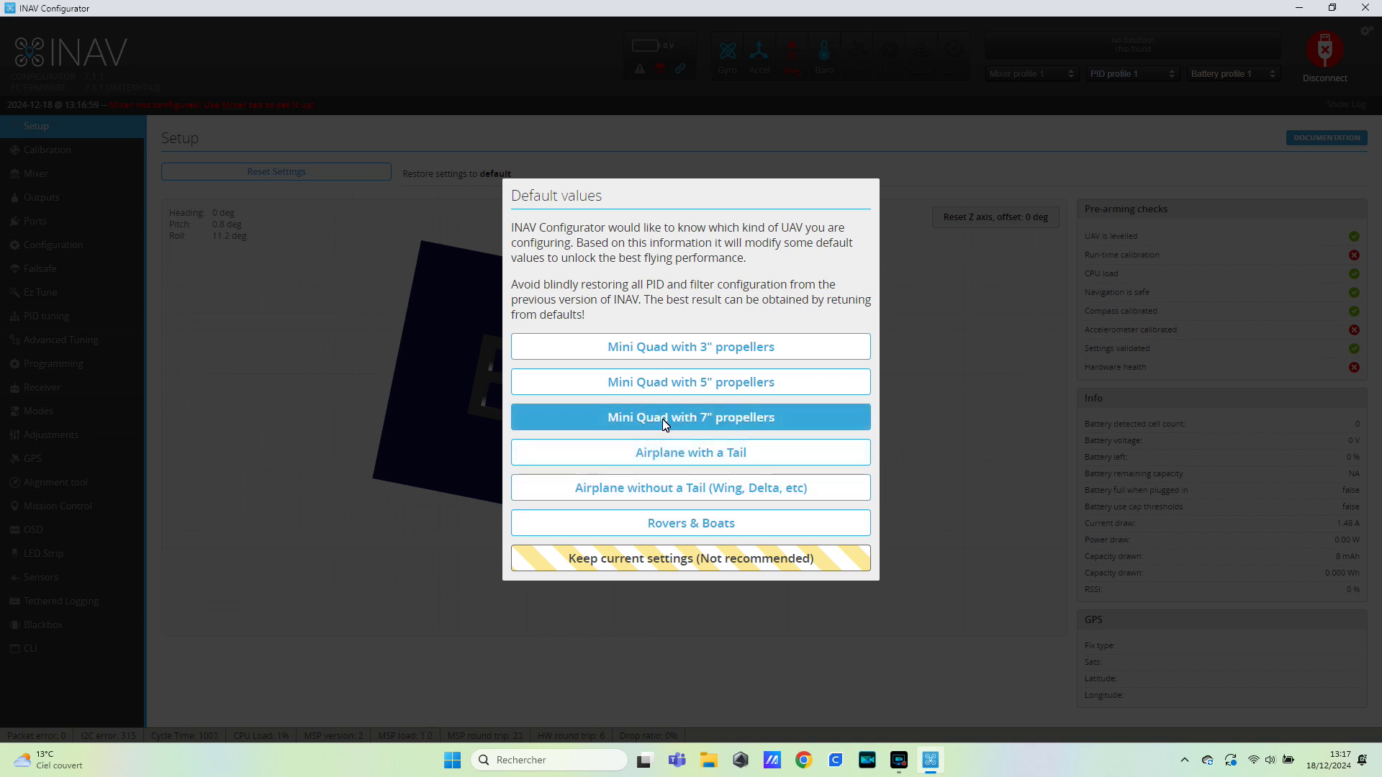
{"action": "left_click", "coordinate": [679, 450]}
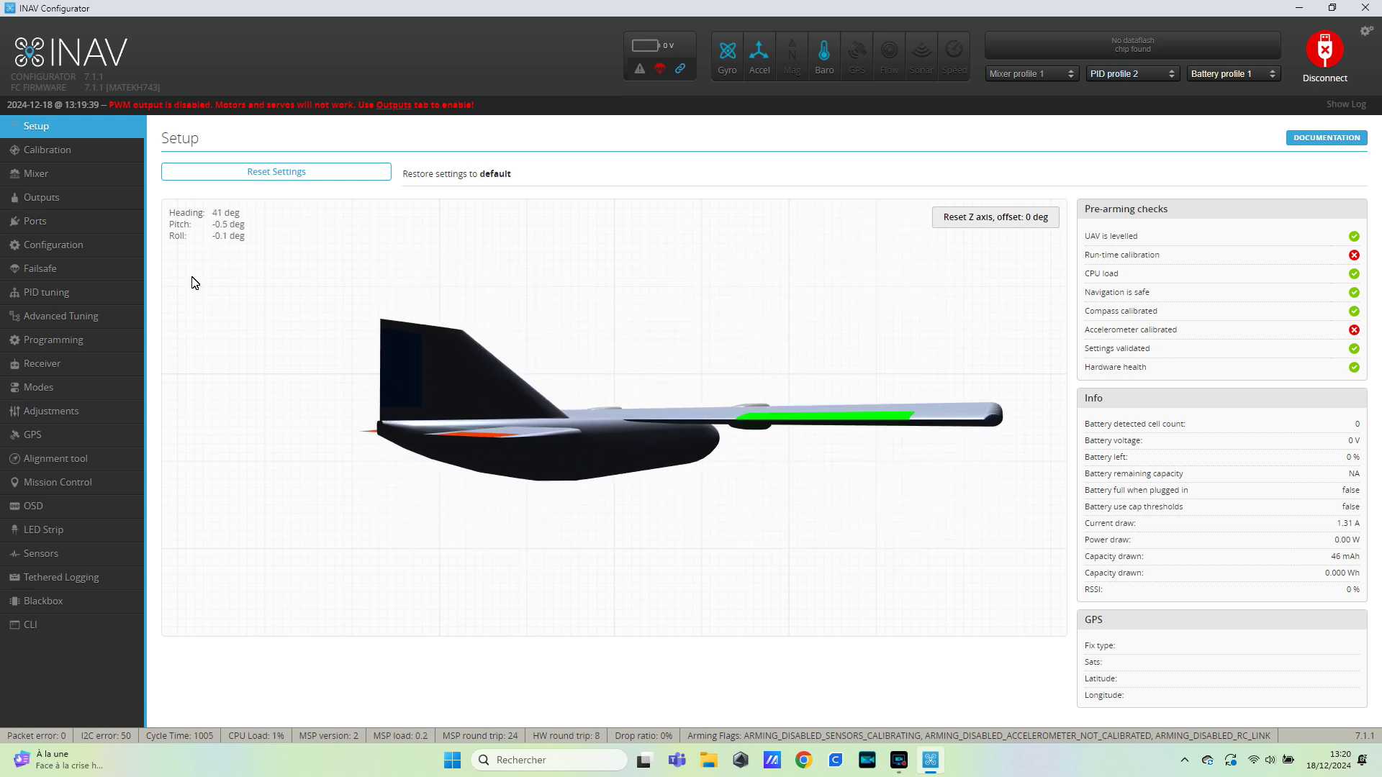
Calibrate the accelerometer through all six positions, then save the calibration and reboot
{"action": "left_click", "coordinate": [58, 150]}
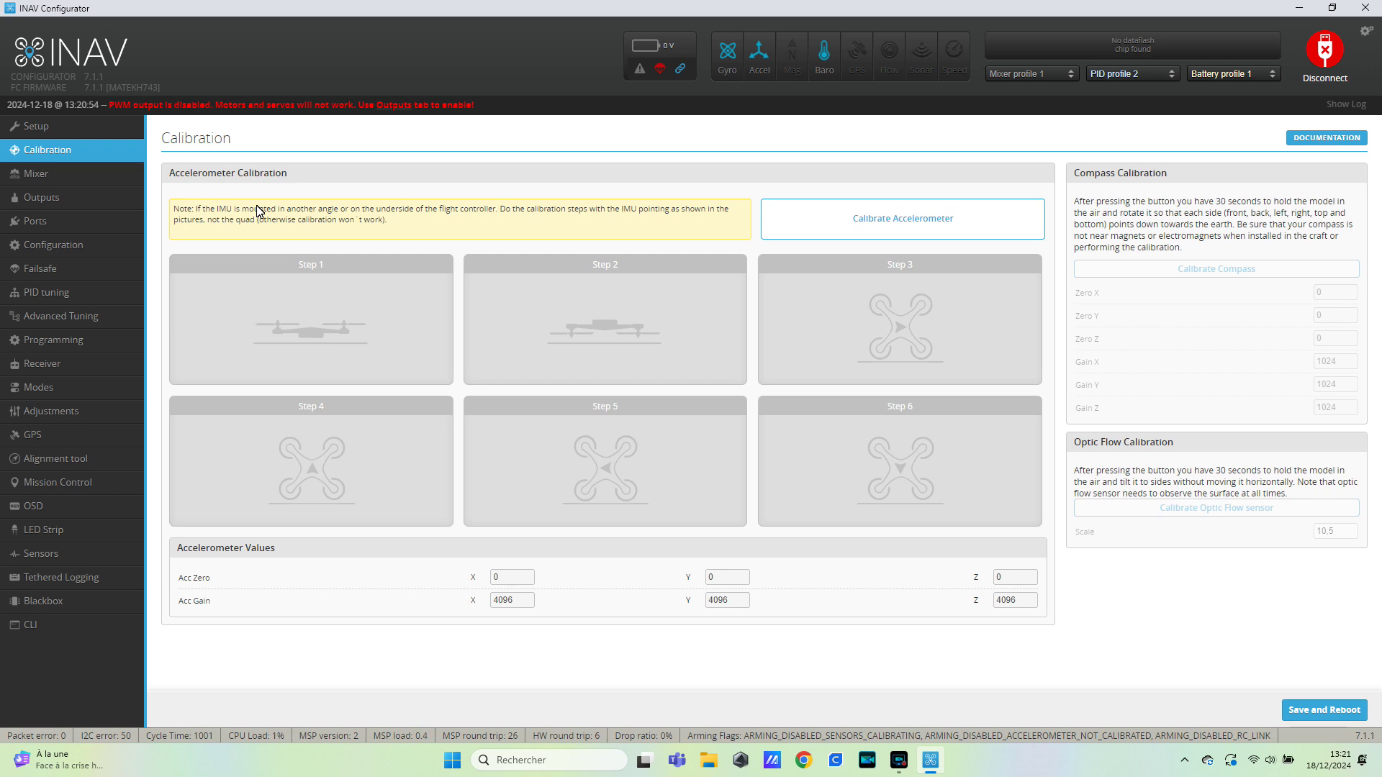
{"action": "left_click", "coordinate": [917, 210]}
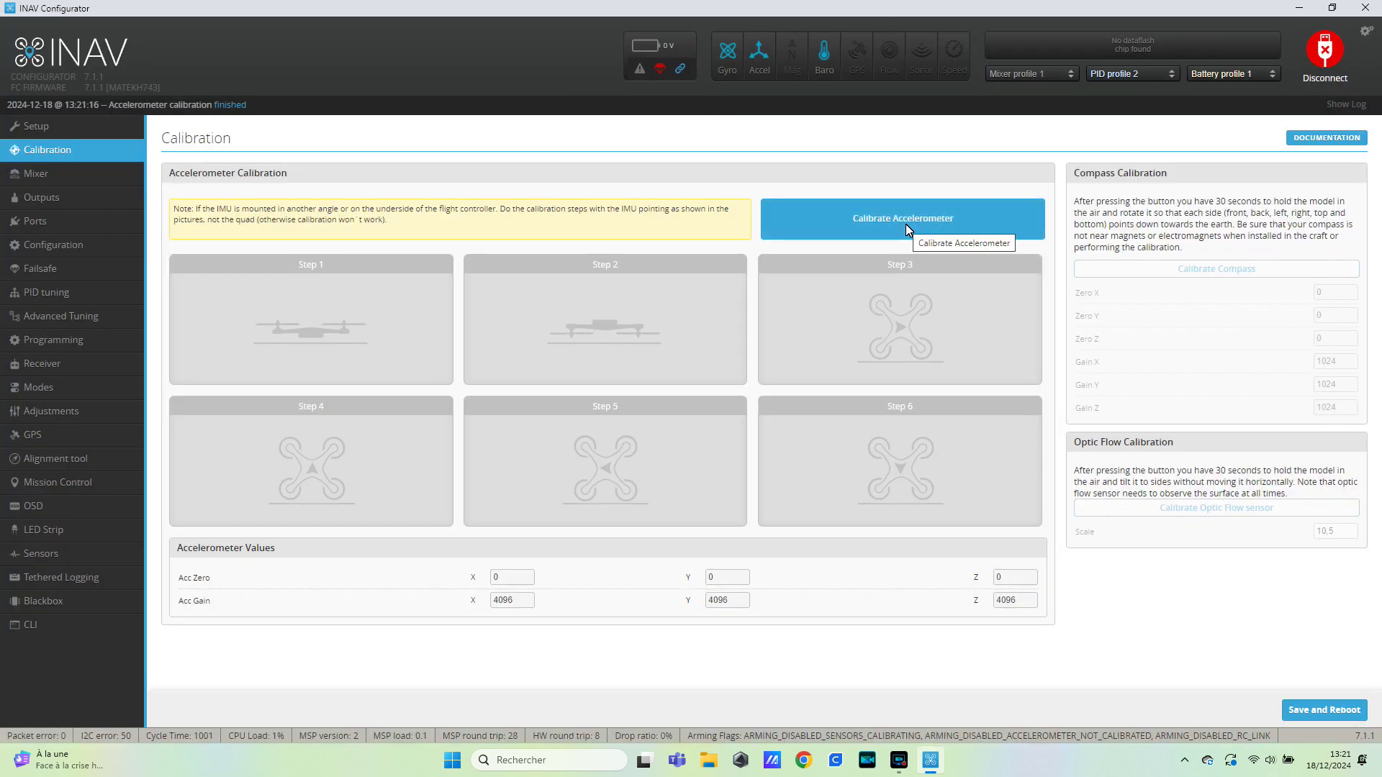
{"action": "left_click", "coordinate": [900, 218]}
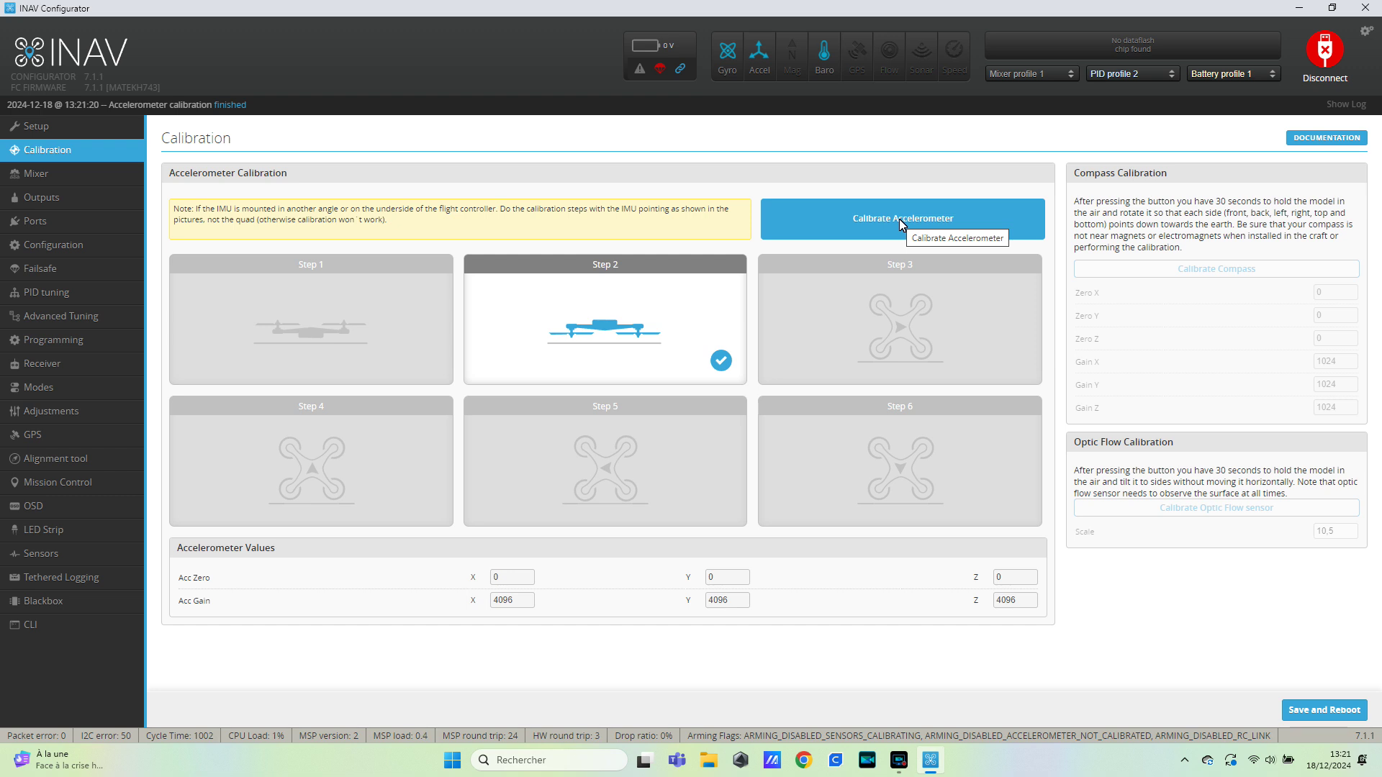
{"action": "left_click", "coordinate": [900, 219]}
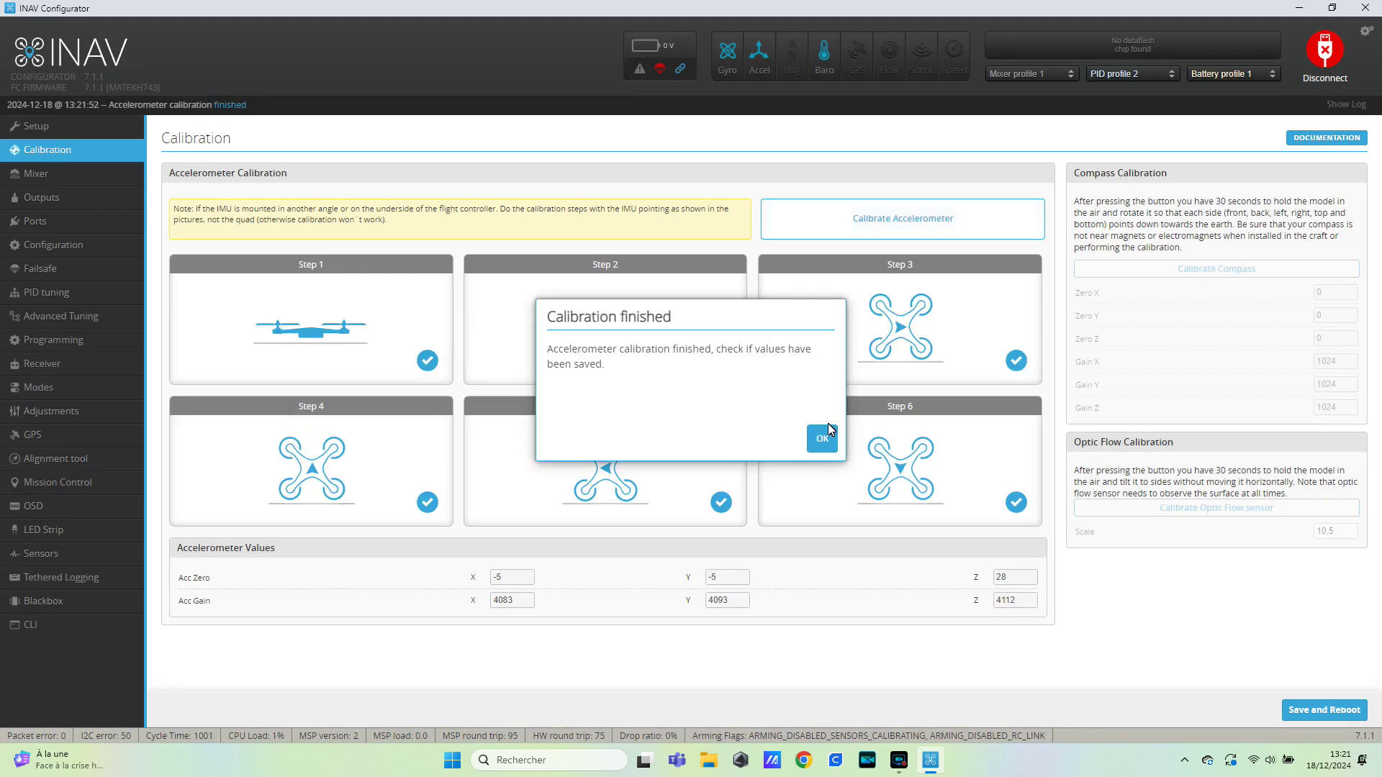
{"action": "left_click", "coordinate": [822, 439]}
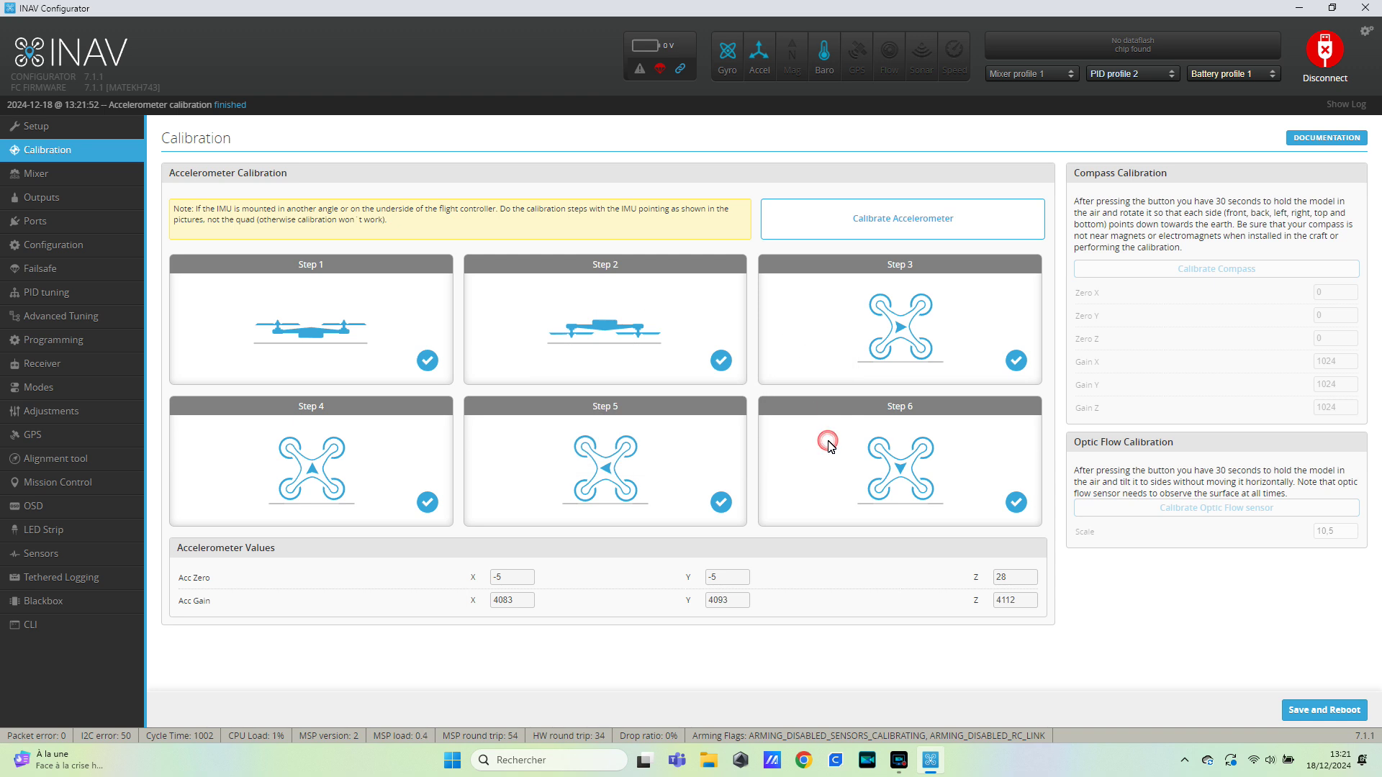
{"action": "left_click", "coordinate": [1330, 711]}
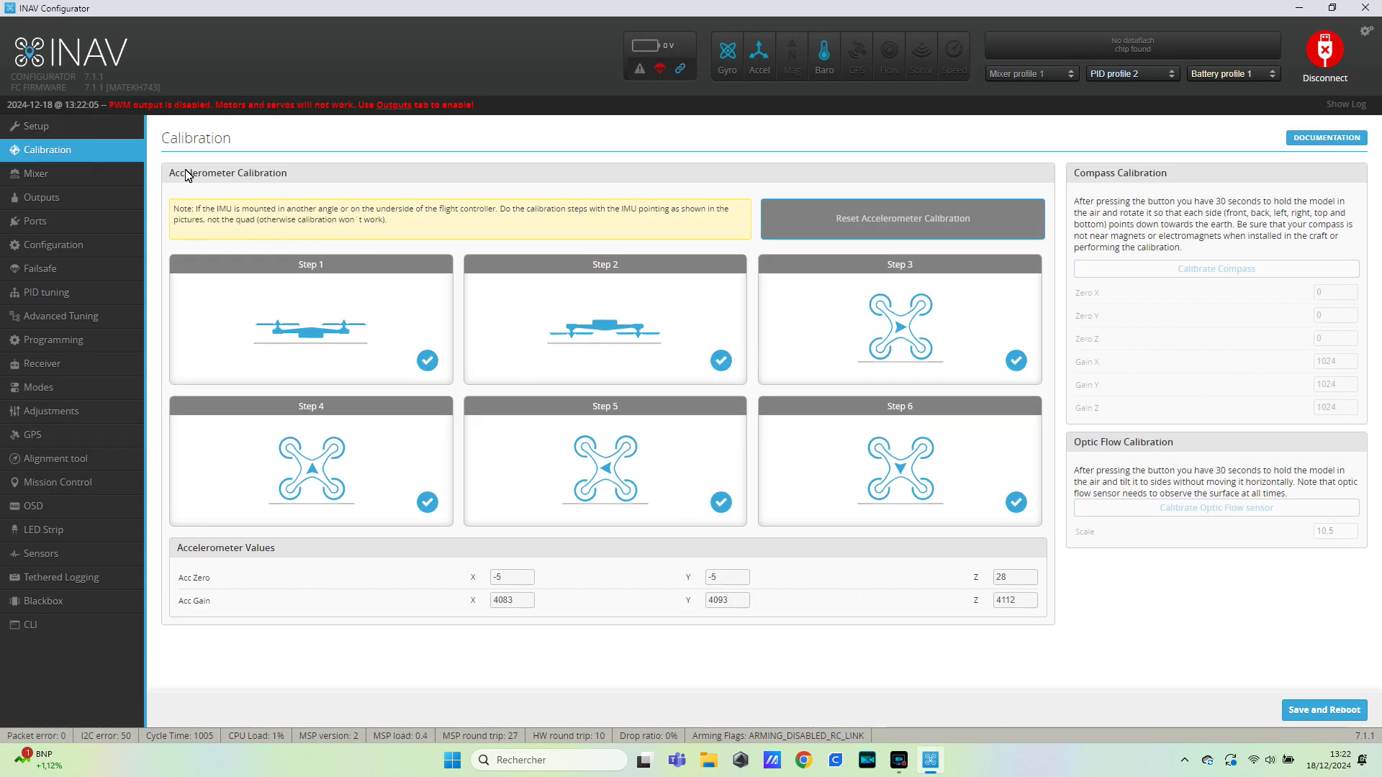
Open the mixer settings and keep Airplane as the platform type
{"action": "left_click", "coordinate": [49, 174]}
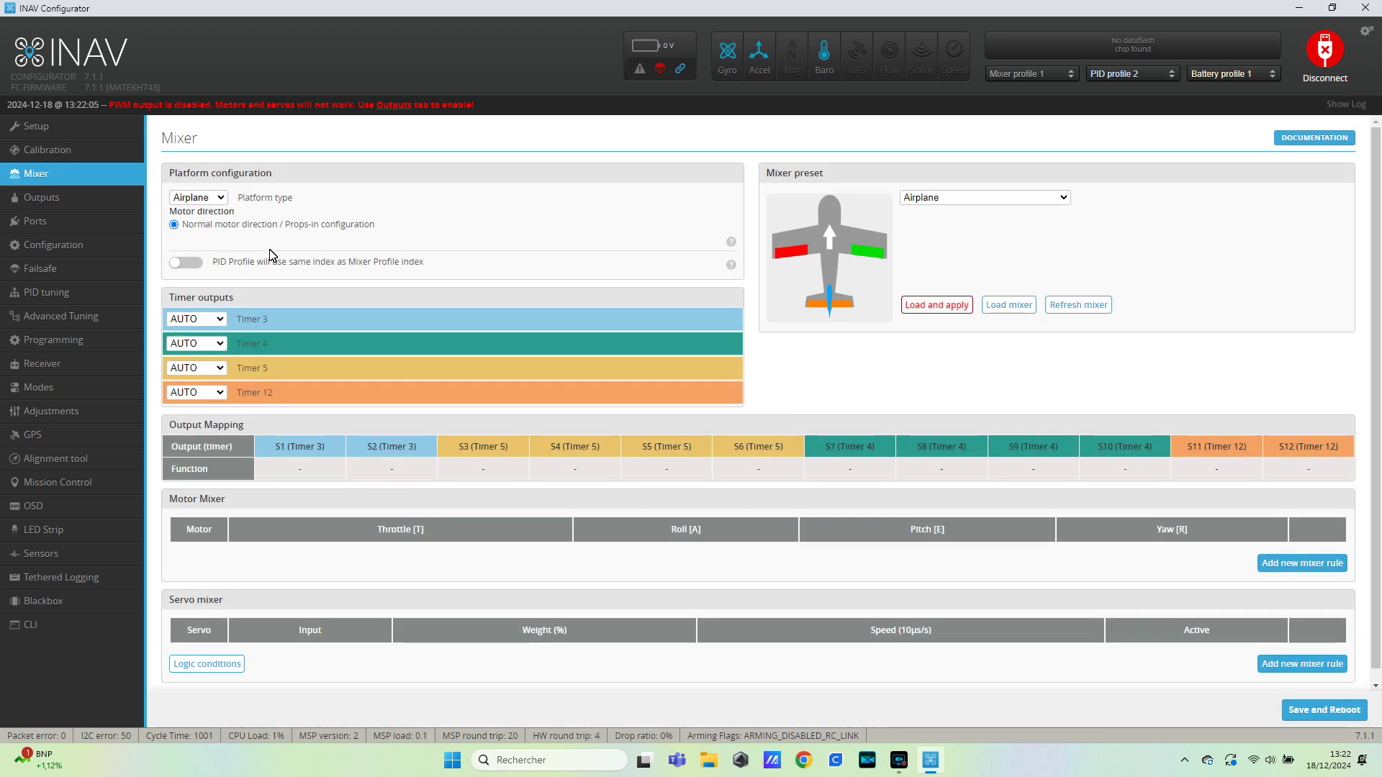
{"action": "left_click", "coordinate": [221, 202]}
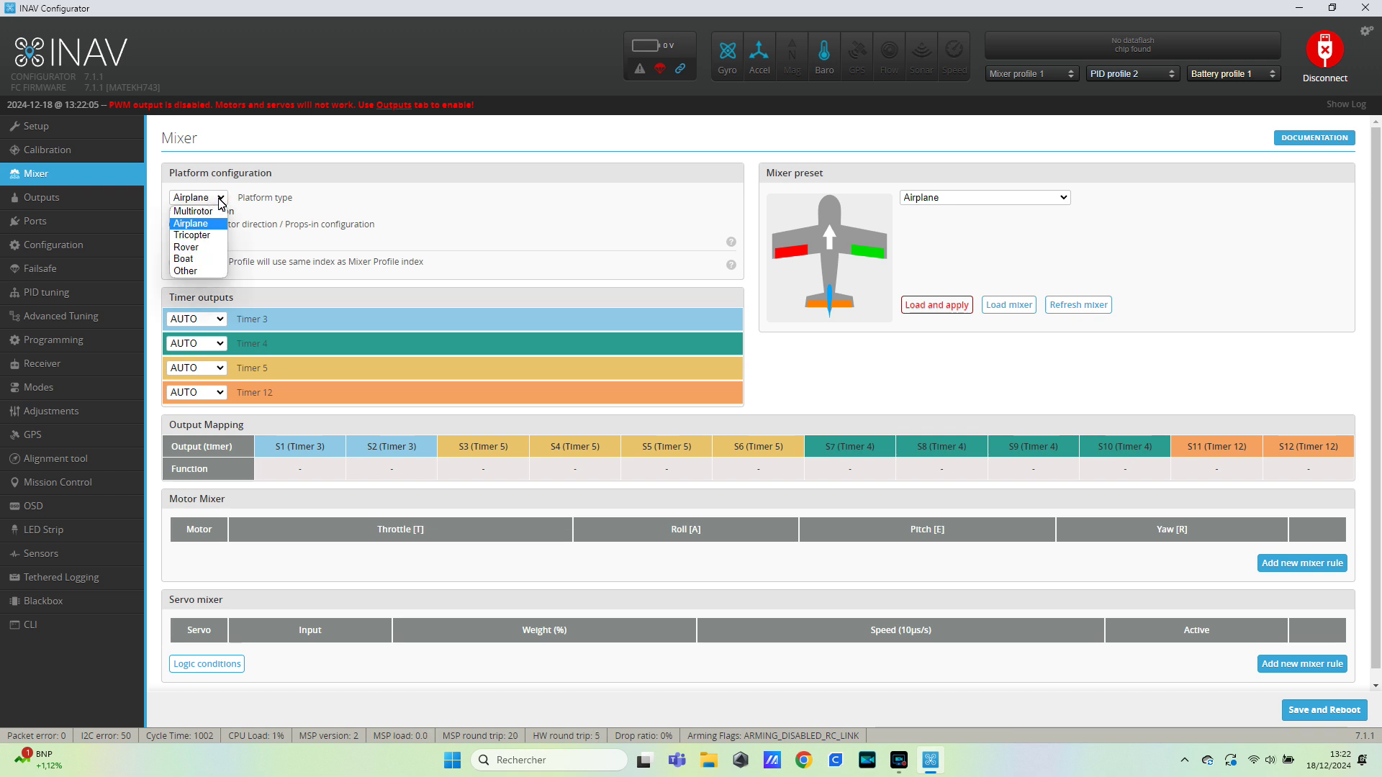
{"action": "left_click", "coordinate": [218, 198]}
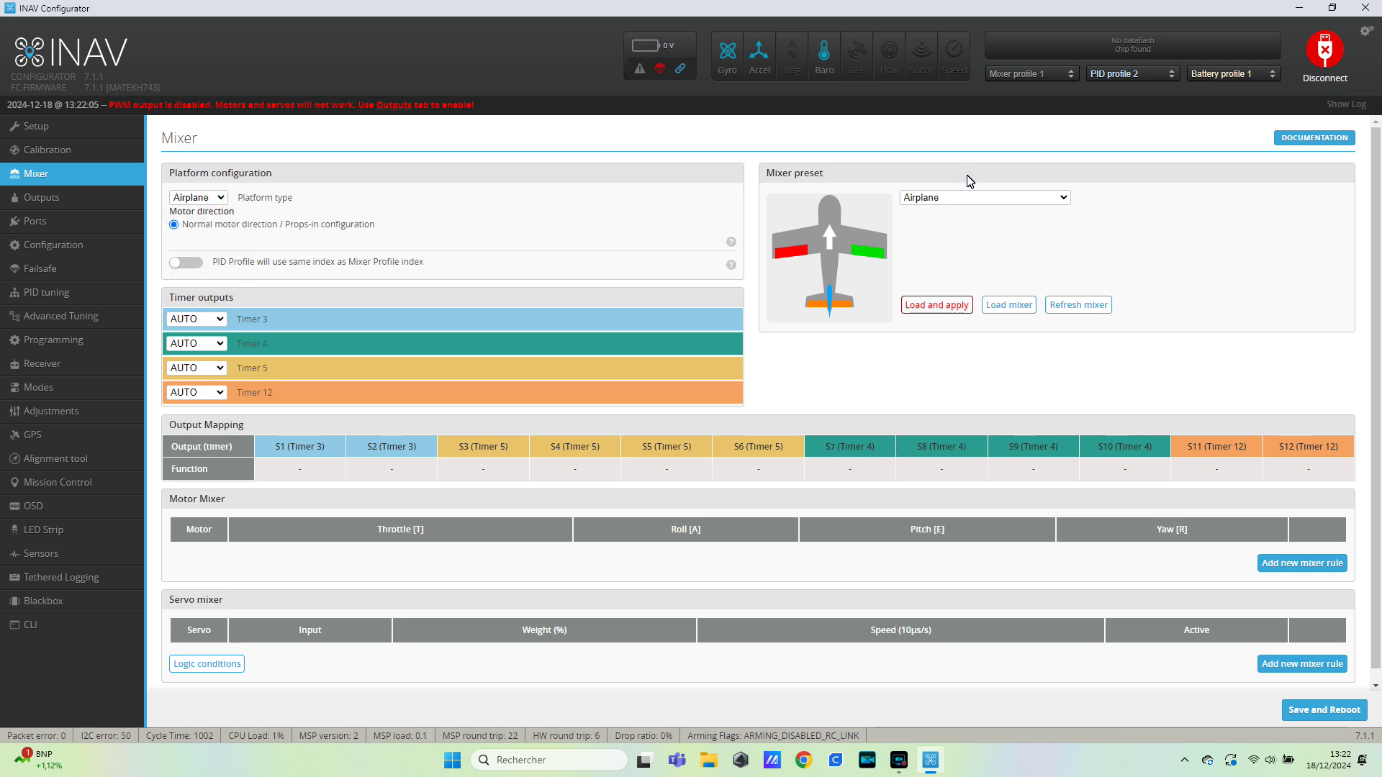
Preview the Flying Wing, Airplane and Airplane V-tail mixer presets
{"action": "left_click", "coordinate": [1064, 197]}
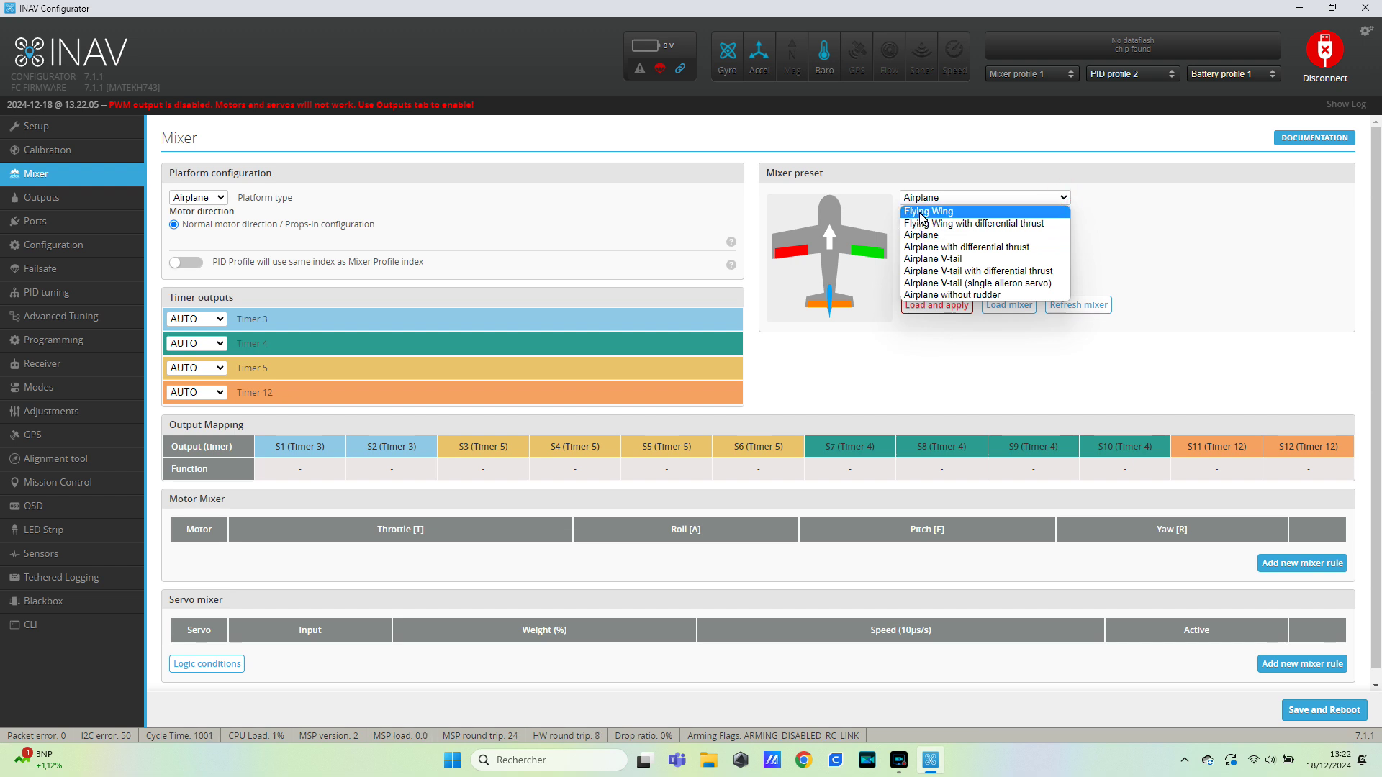
{"action": "left_click", "coordinate": [922, 218]}
{"action": "left_click", "coordinate": [1061, 199]}
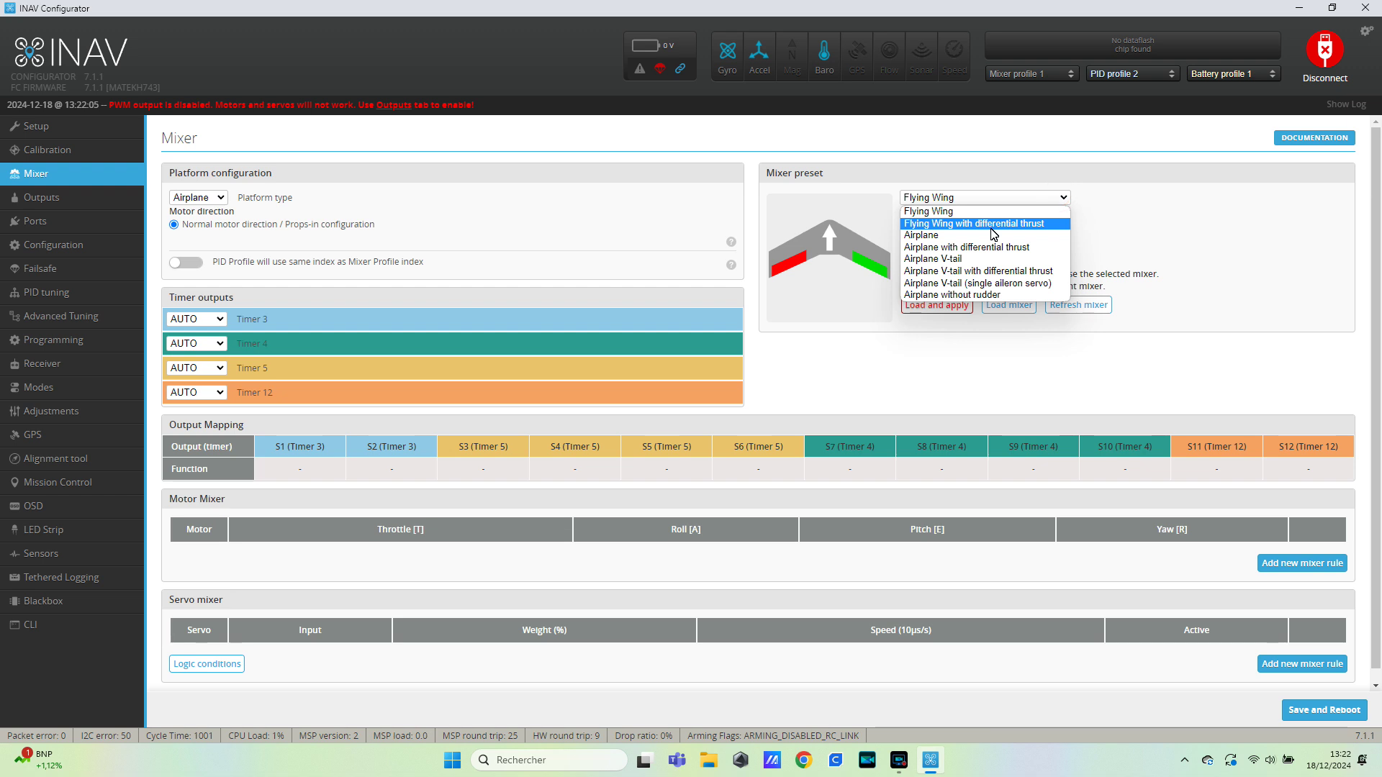
{"action": "left_click", "coordinate": [934, 239]}
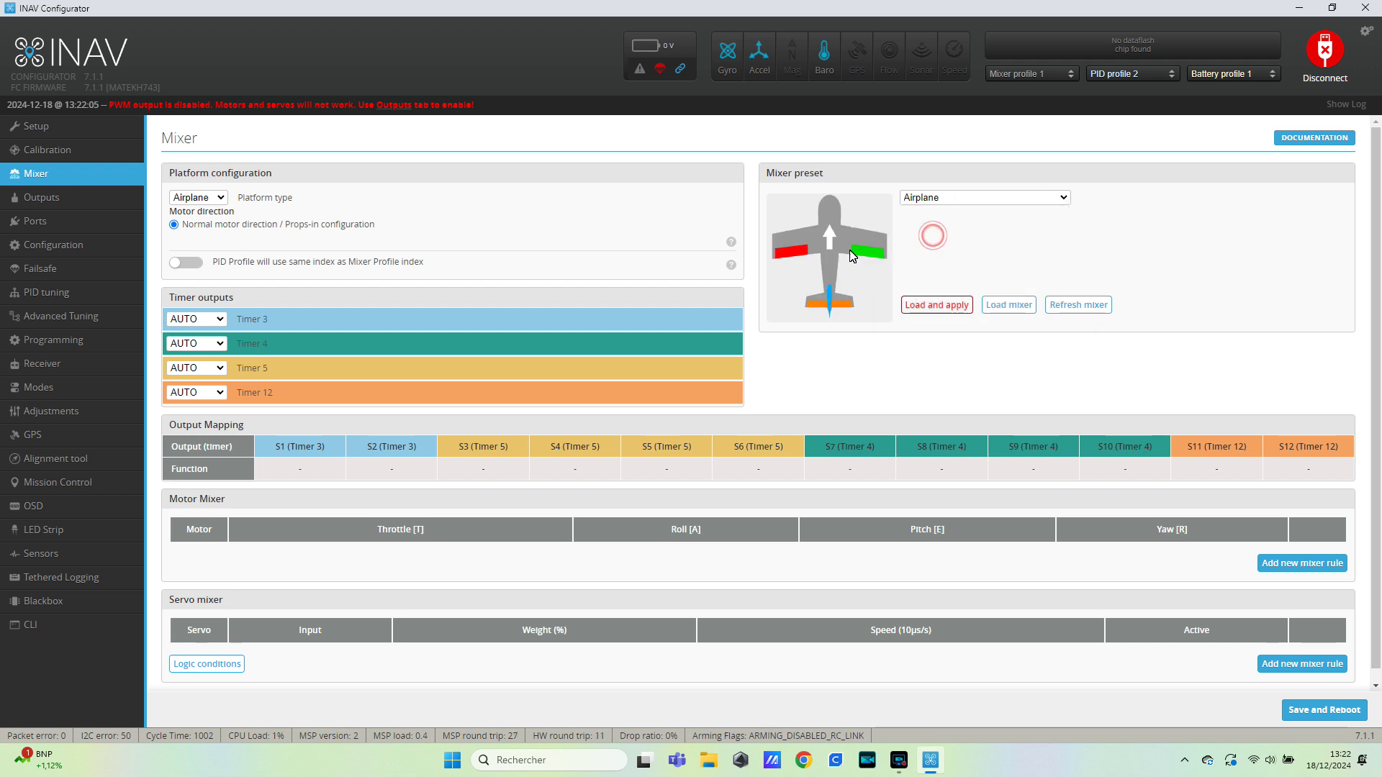
{"action": "left_click", "coordinate": [1061, 199]}
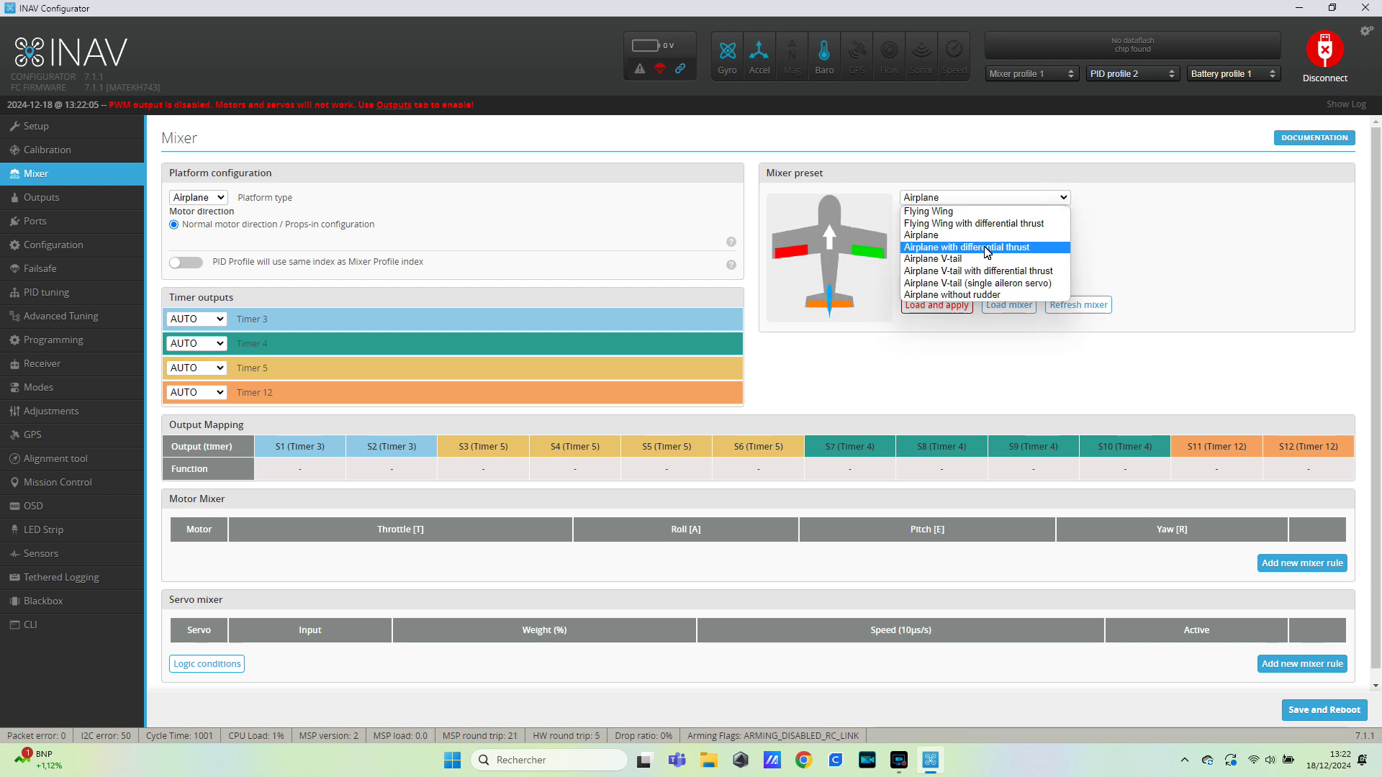
{"action": "left_click", "coordinate": [963, 259]}
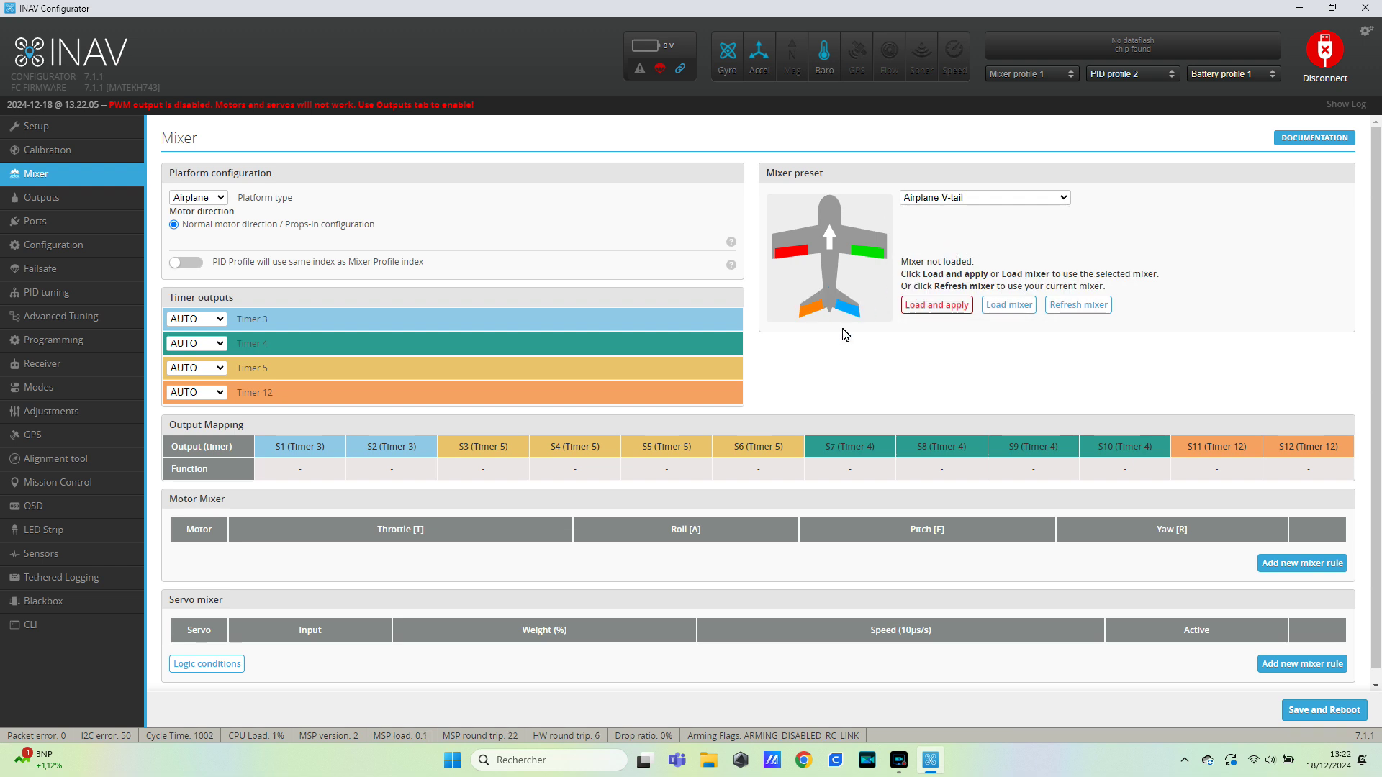
Load and apply the Airplane mixer preset, accepting the override of the current mixer settings with a save and reboot
{"action": "left_click", "coordinate": [1061, 203]}
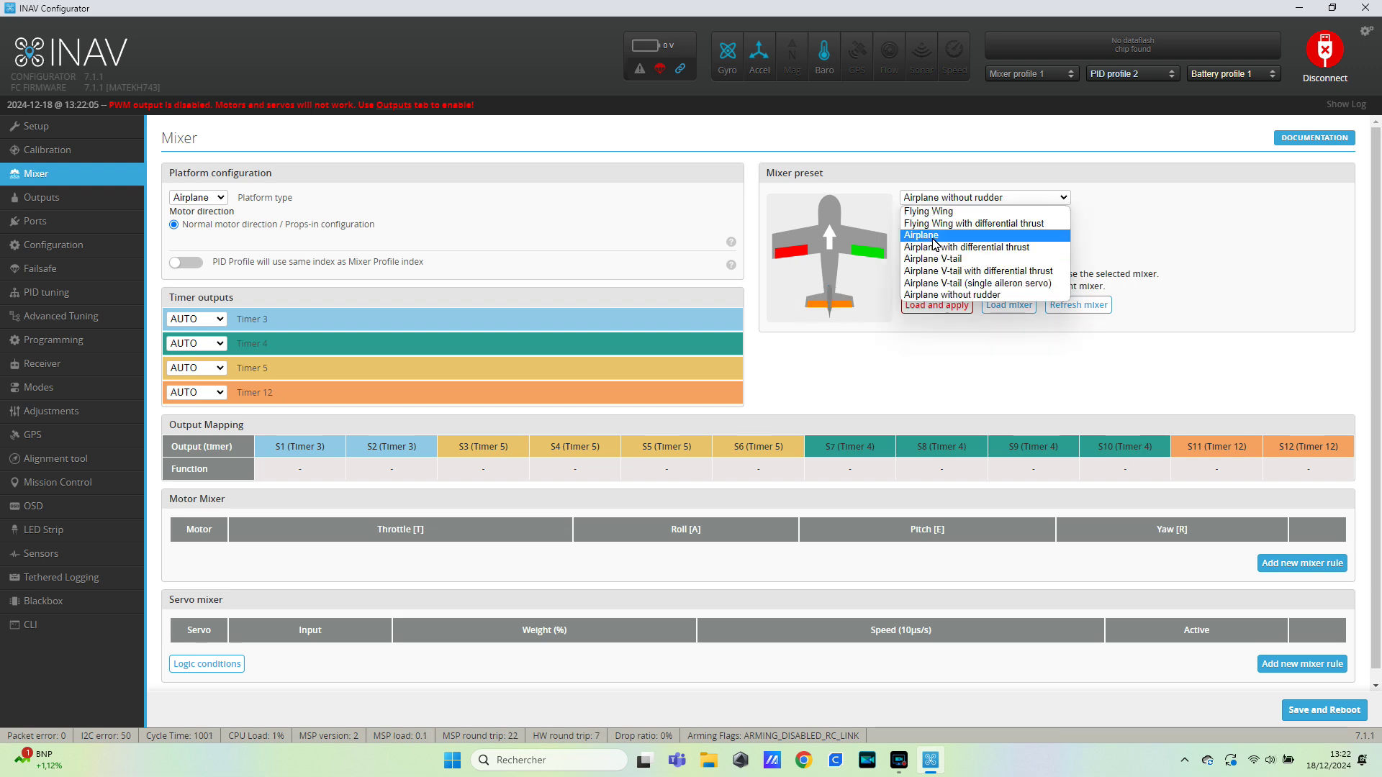
{"action": "left_click", "coordinate": [934, 242]}
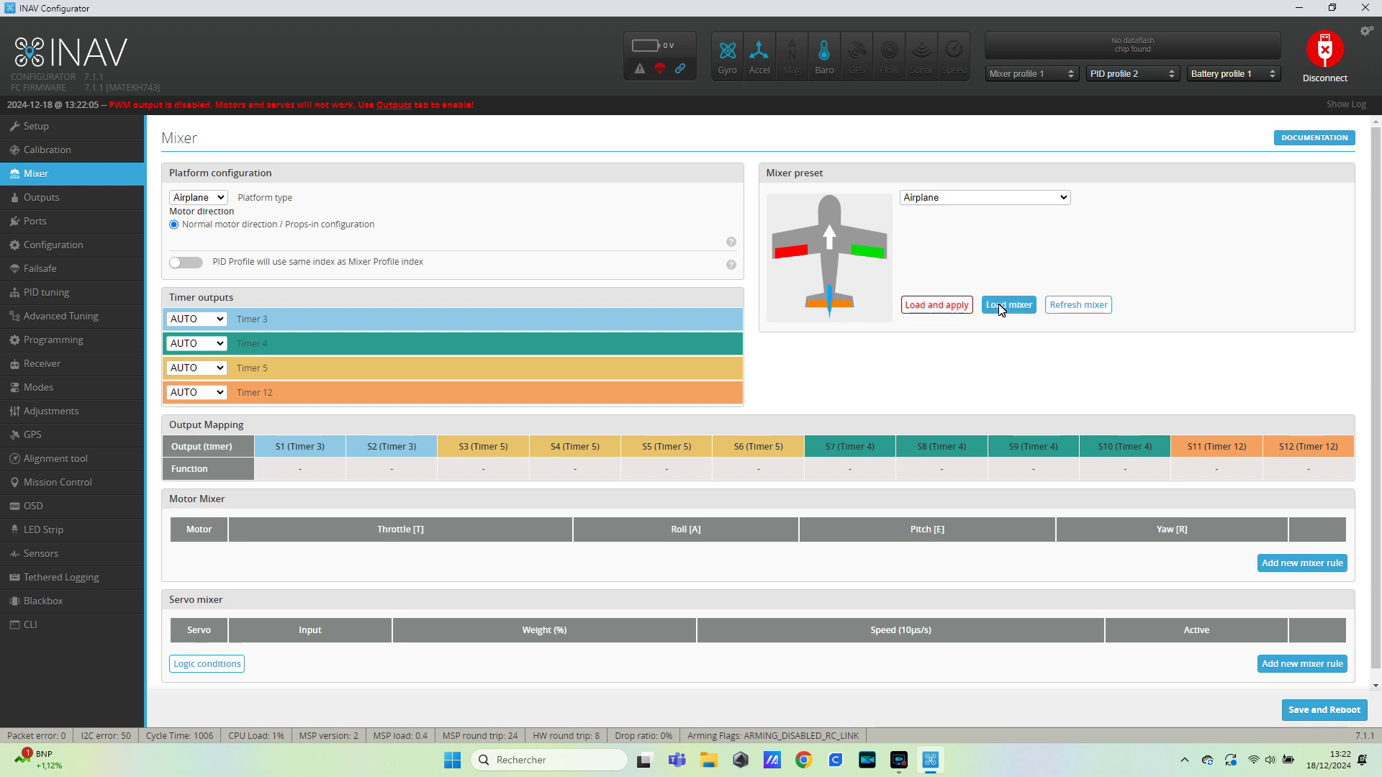
{"action": "left_click", "coordinate": [946, 311]}
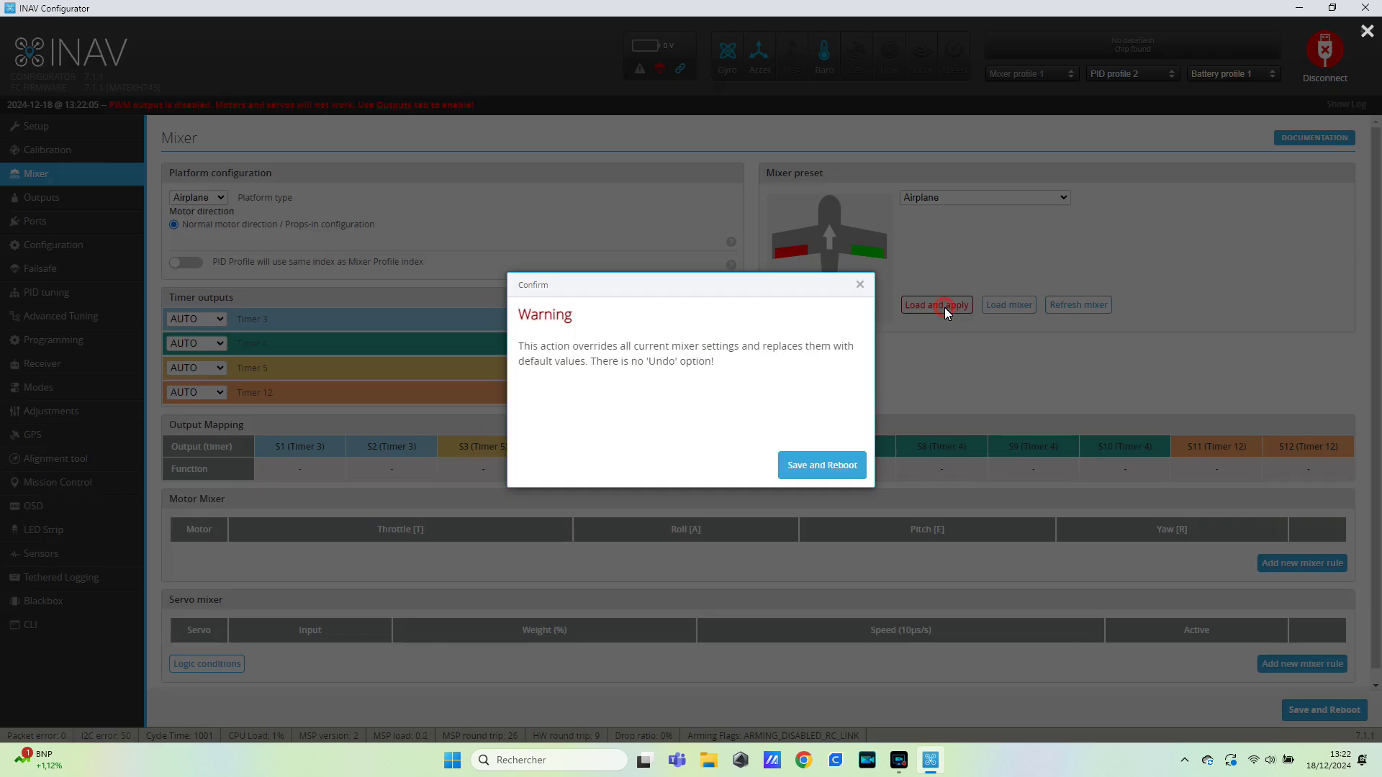
{"action": "left_click", "coordinate": [812, 468]}
Review the motor and servo mixer rules of the Airplane preset, then save the mixer and reboot
{"action": "scroll", "coordinate": [965, 368], "scroll_direction": "down", "scroll_amount": 3}
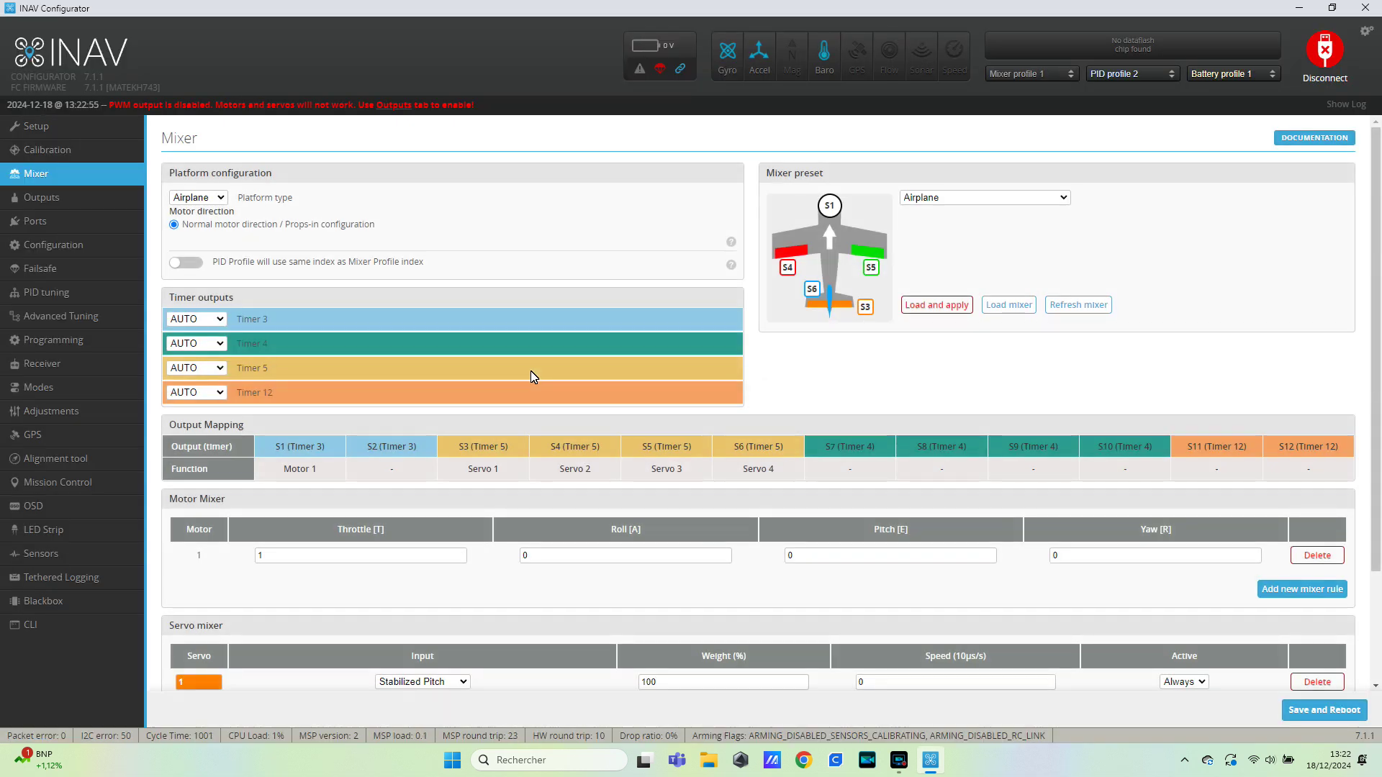
{"action": "scroll", "coordinate": [840, 432], "scroll_direction": "down", "scroll_amount": 2}
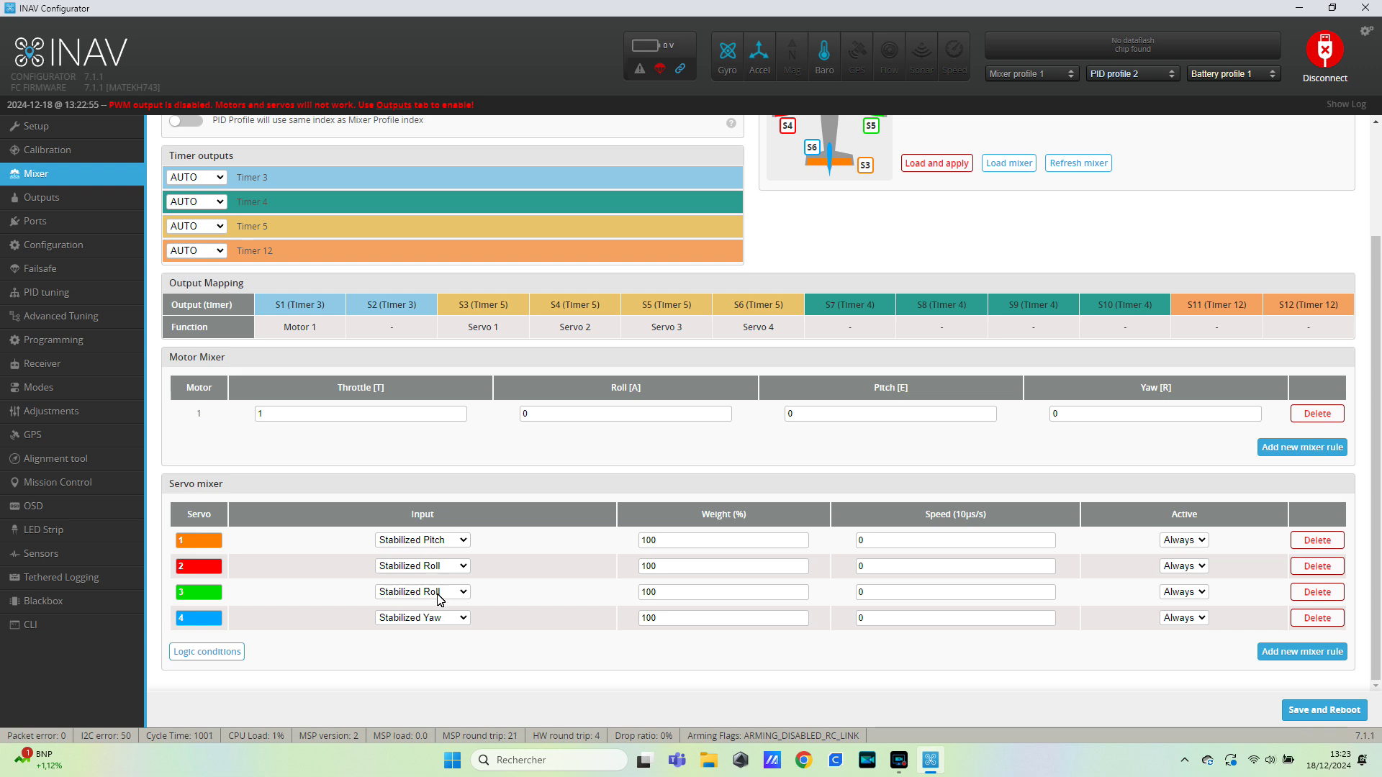
{"action": "left_click", "coordinate": [1317, 712]}
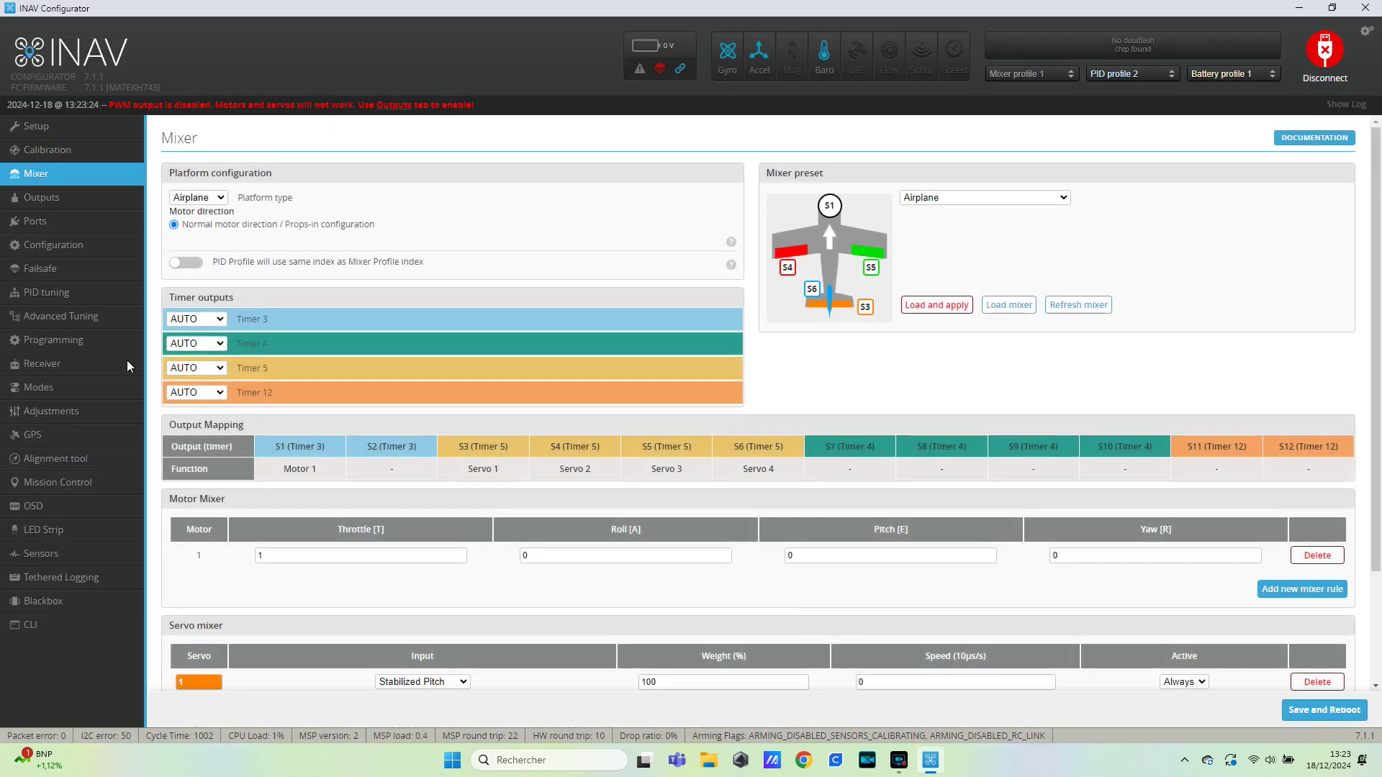
Enable motor and servo output and stopping motors on low throttle, check the servo settings, then save and reboot
{"action": "left_click", "coordinate": [32, 198]}
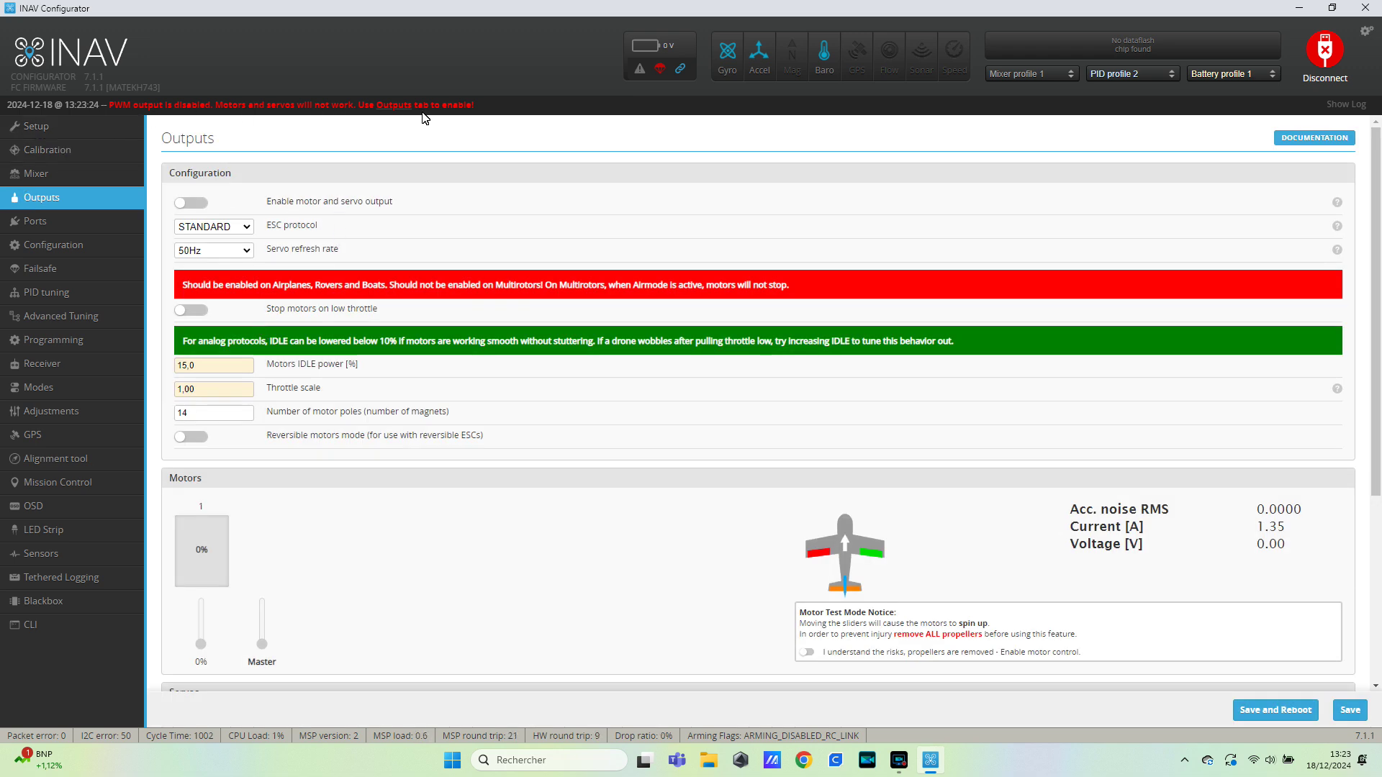
{"action": "left_click", "coordinate": [190, 203]}
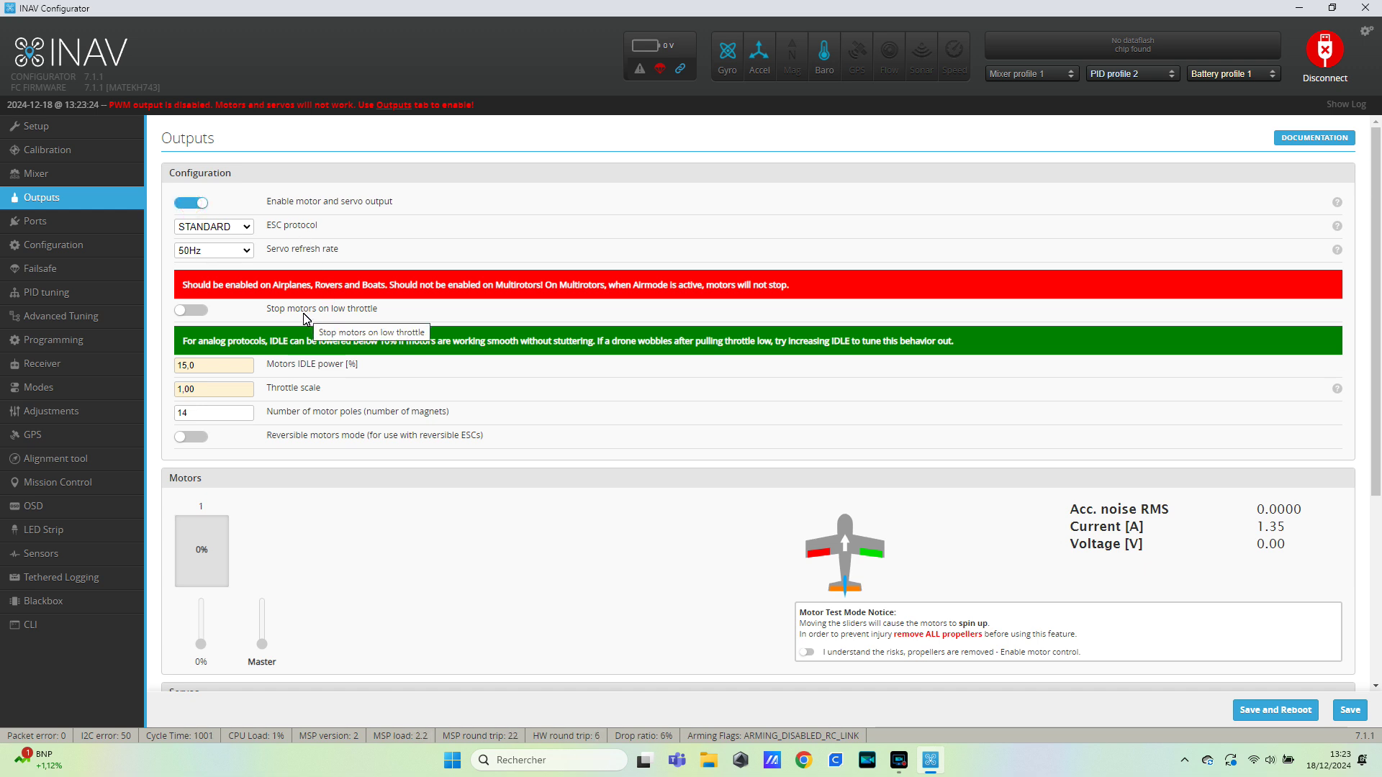
{"action": "left_click", "coordinate": [197, 314]}
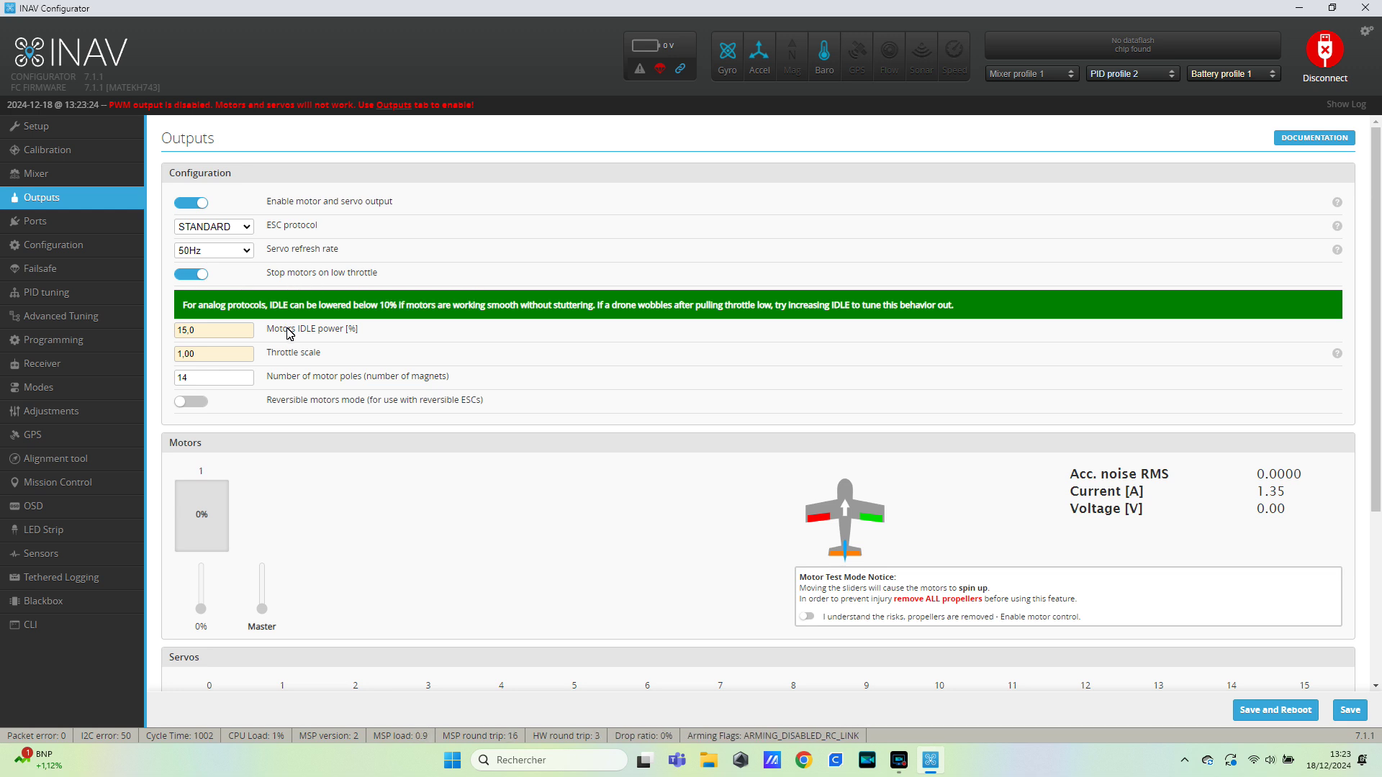
{"action": "scroll", "coordinate": [580, 482], "scroll_direction": "down", "scroll_amount": 3}
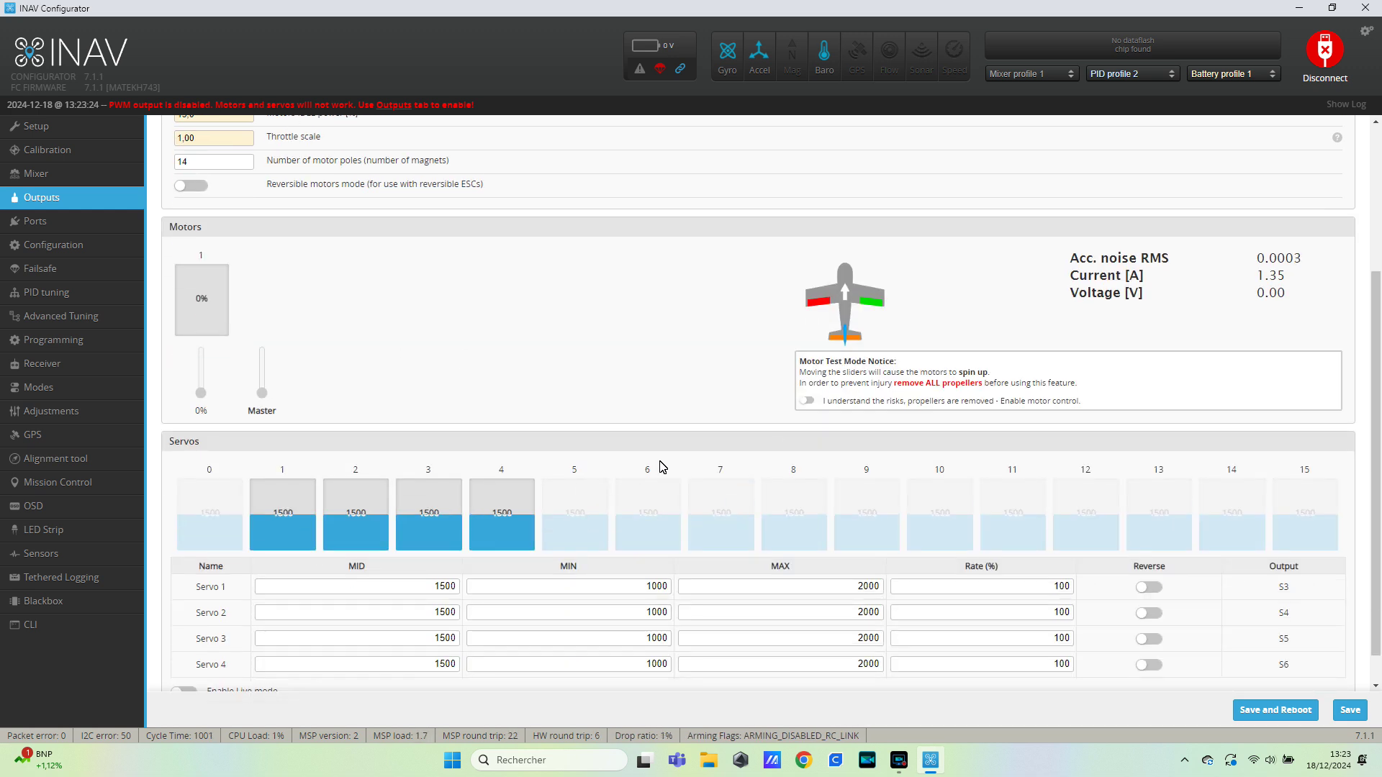
{"action": "scroll", "coordinate": [666, 466], "scroll_direction": "down", "scroll_amount": 1}
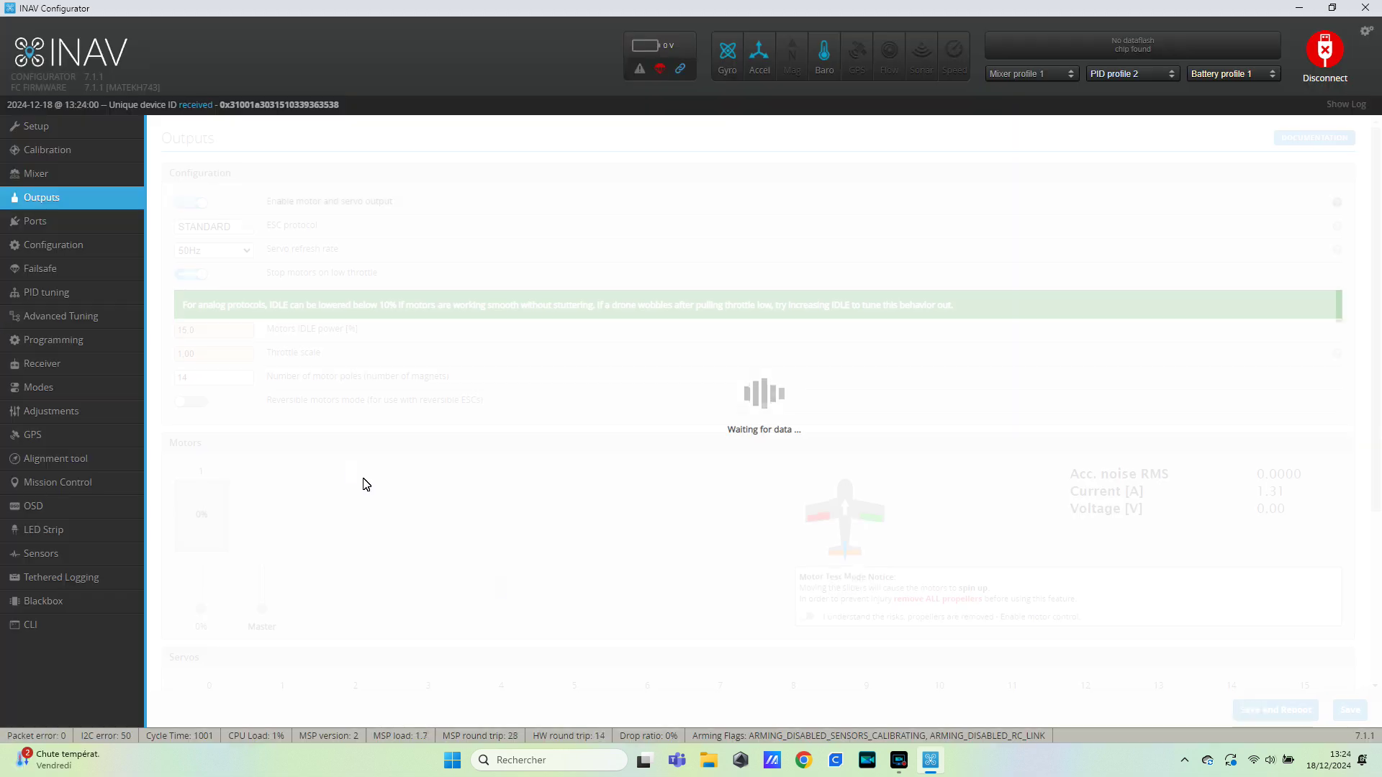
Check the serial port assignments with Serial RX on UART6, then save them and reboot
{"action": "left_click", "coordinate": [45, 225]}
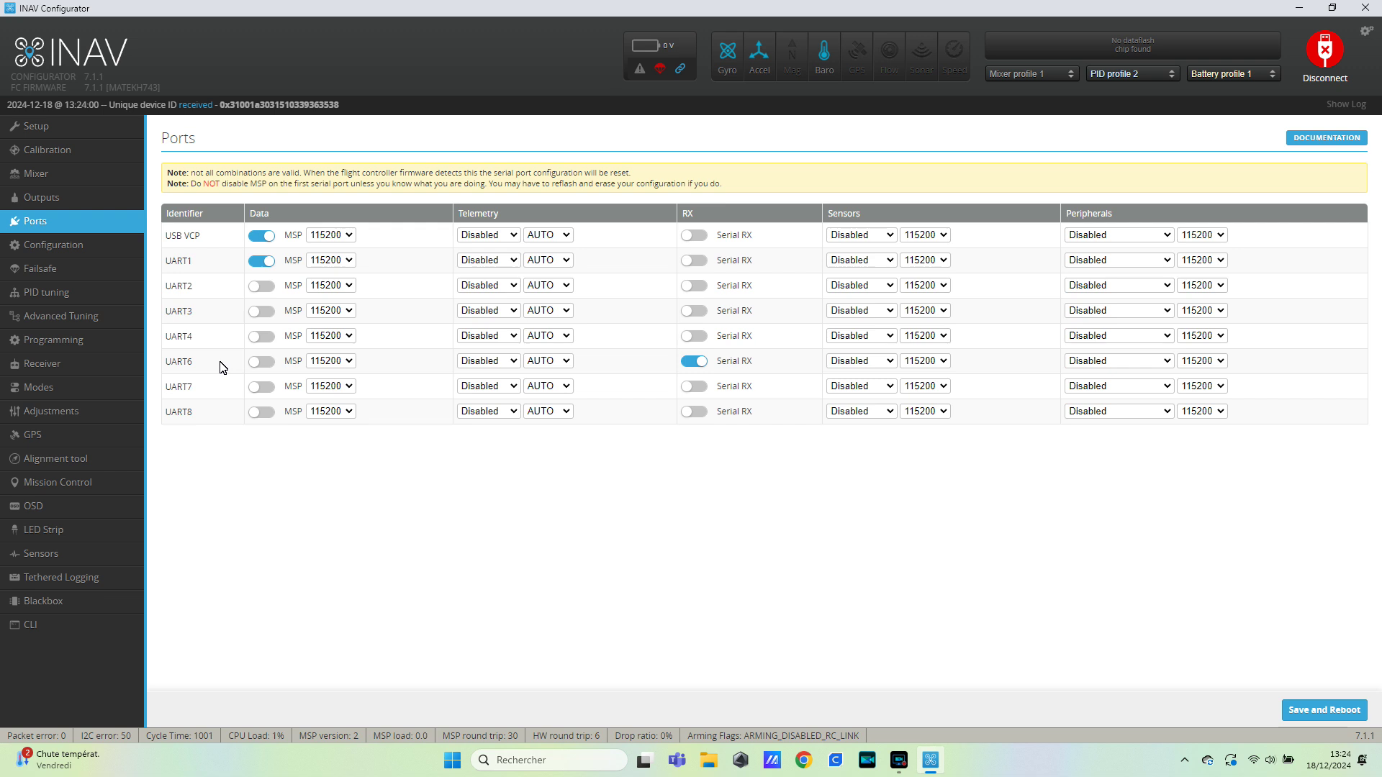
{"action": "left_click", "coordinate": [1300, 708]}
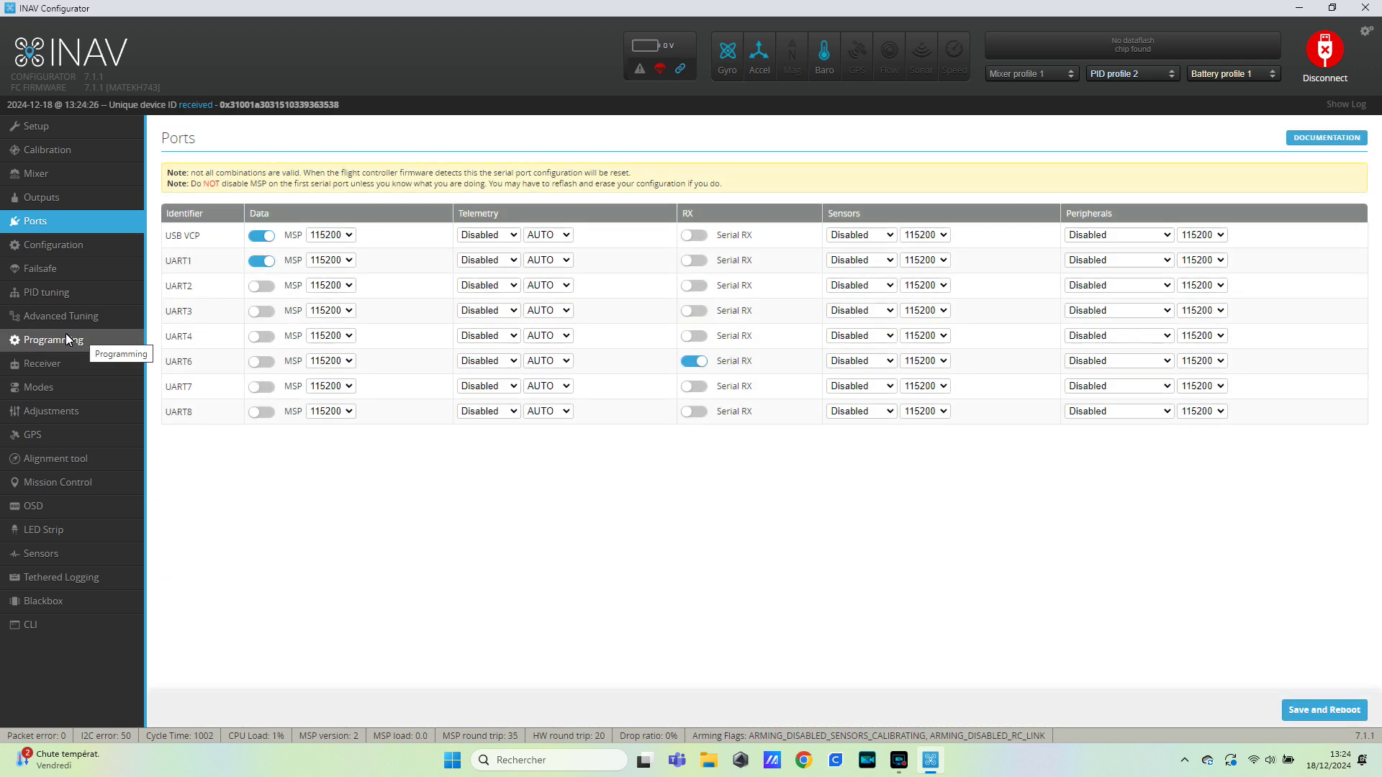
In the flight controller configuration, choose the DPS310 barometer and set the voltage scale to 2100 and the current meter scale to 150
{"action": "left_click", "coordinate": [58, 245]}
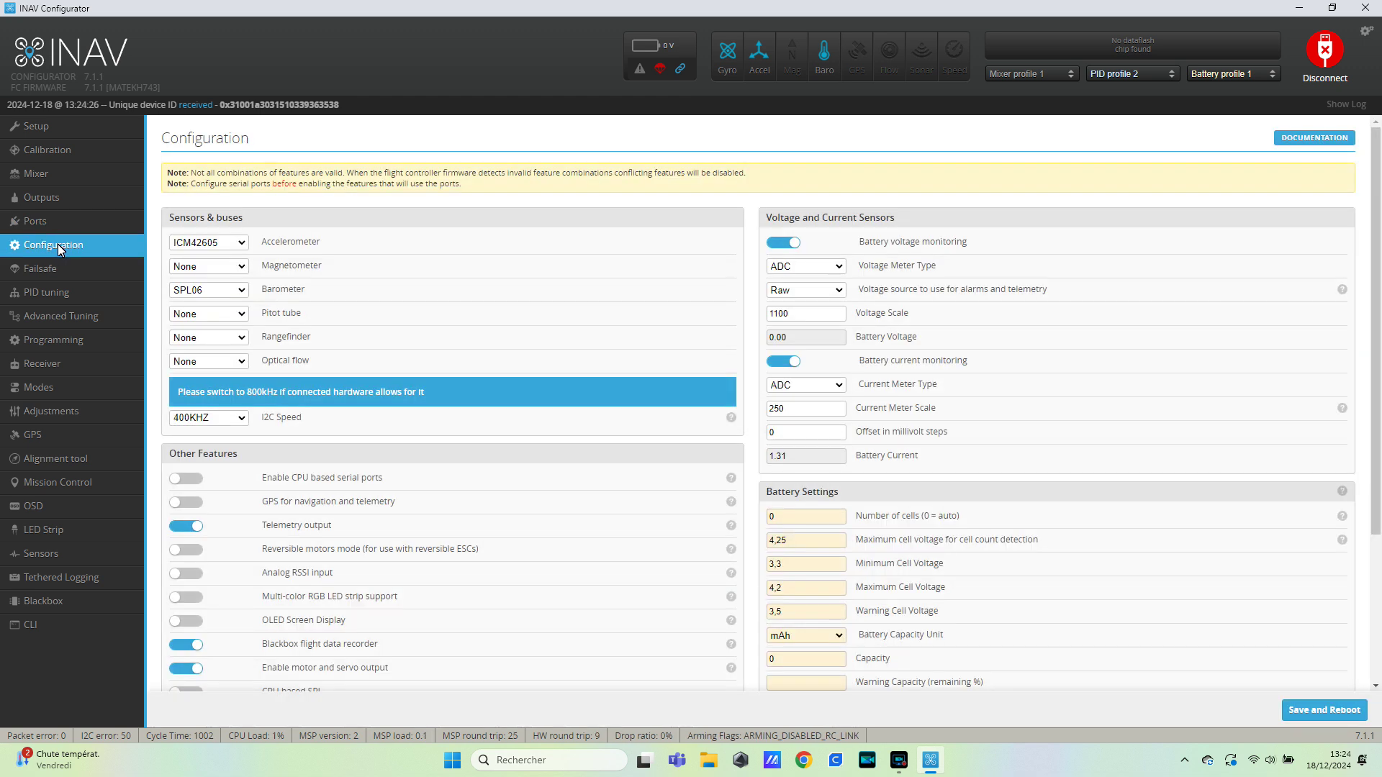
{"action": "left_click", "coordinate": [242, 291]}
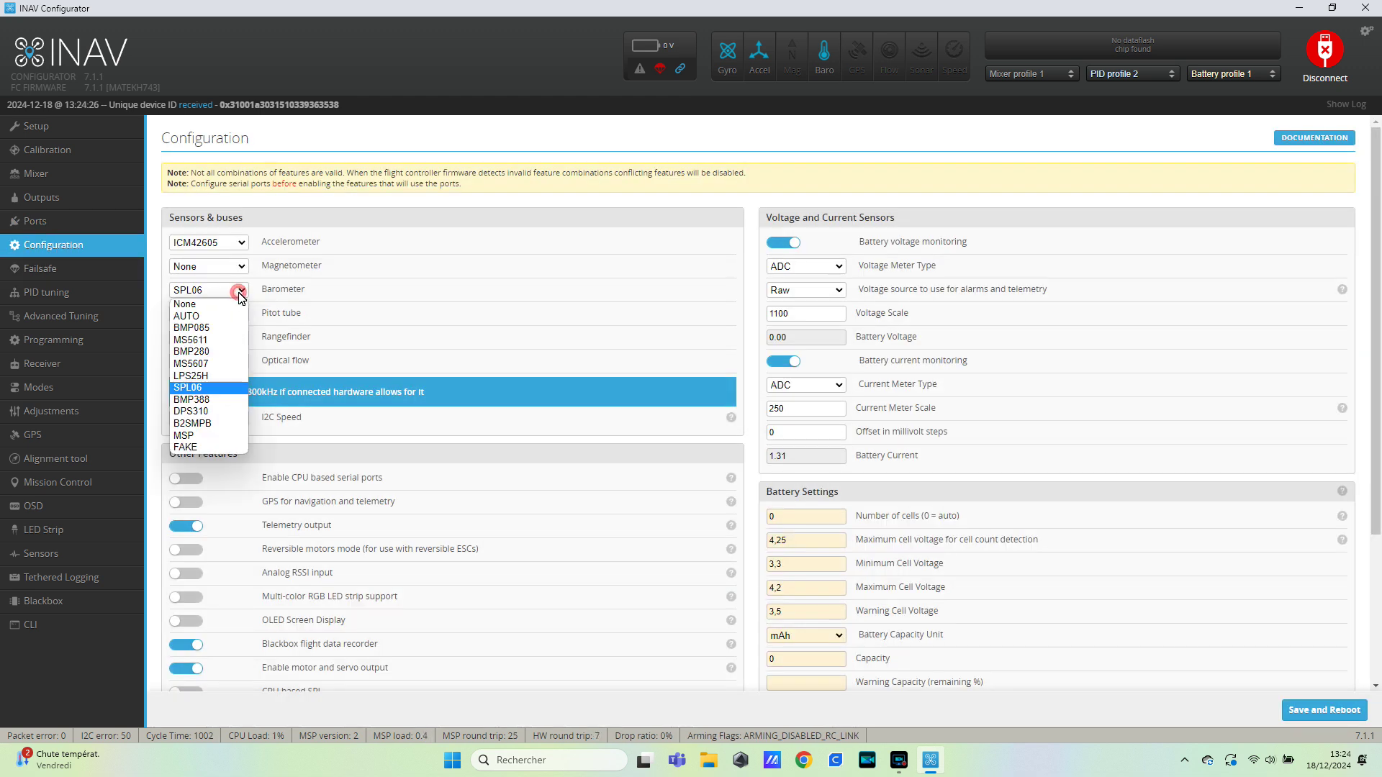
{"action": "left_click", "coordinate": [212, 413]}
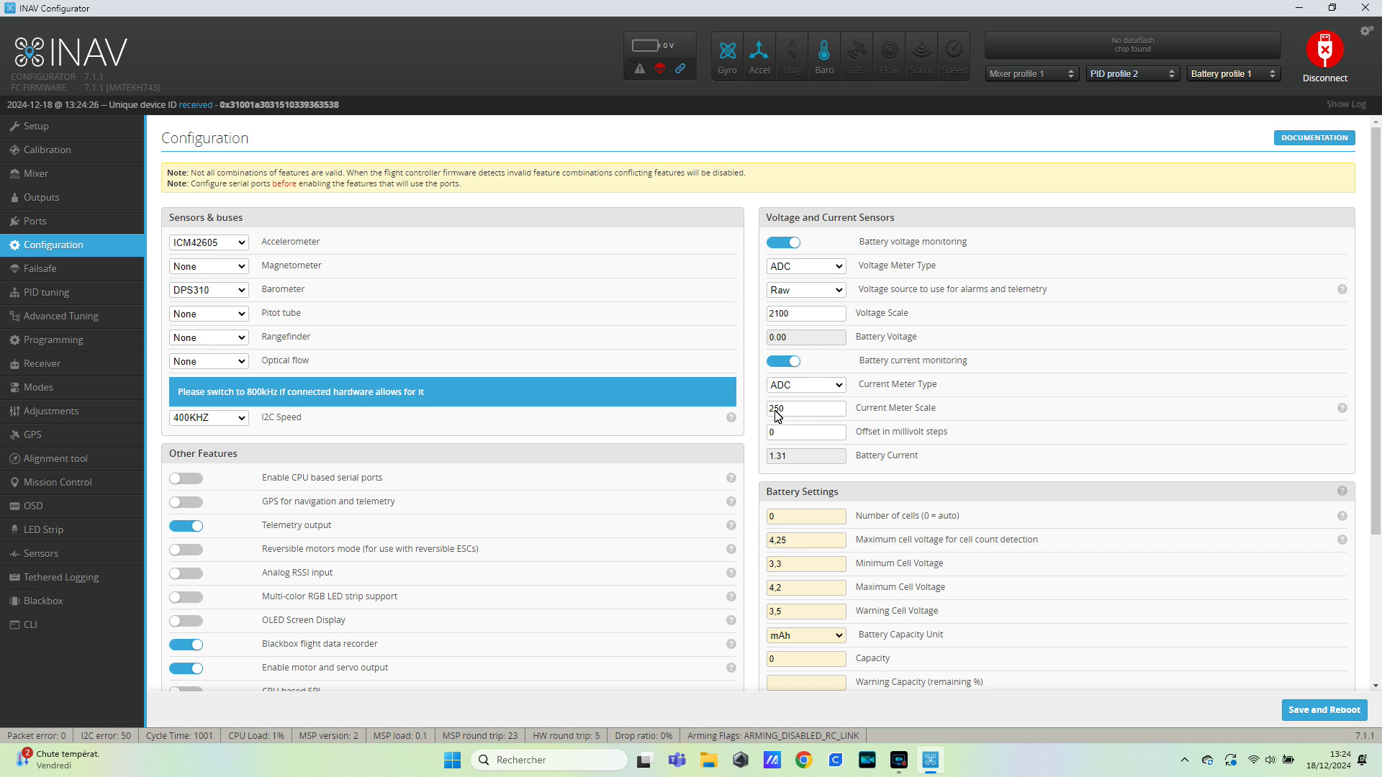
{"action": "key", "text": "BackSpace"}
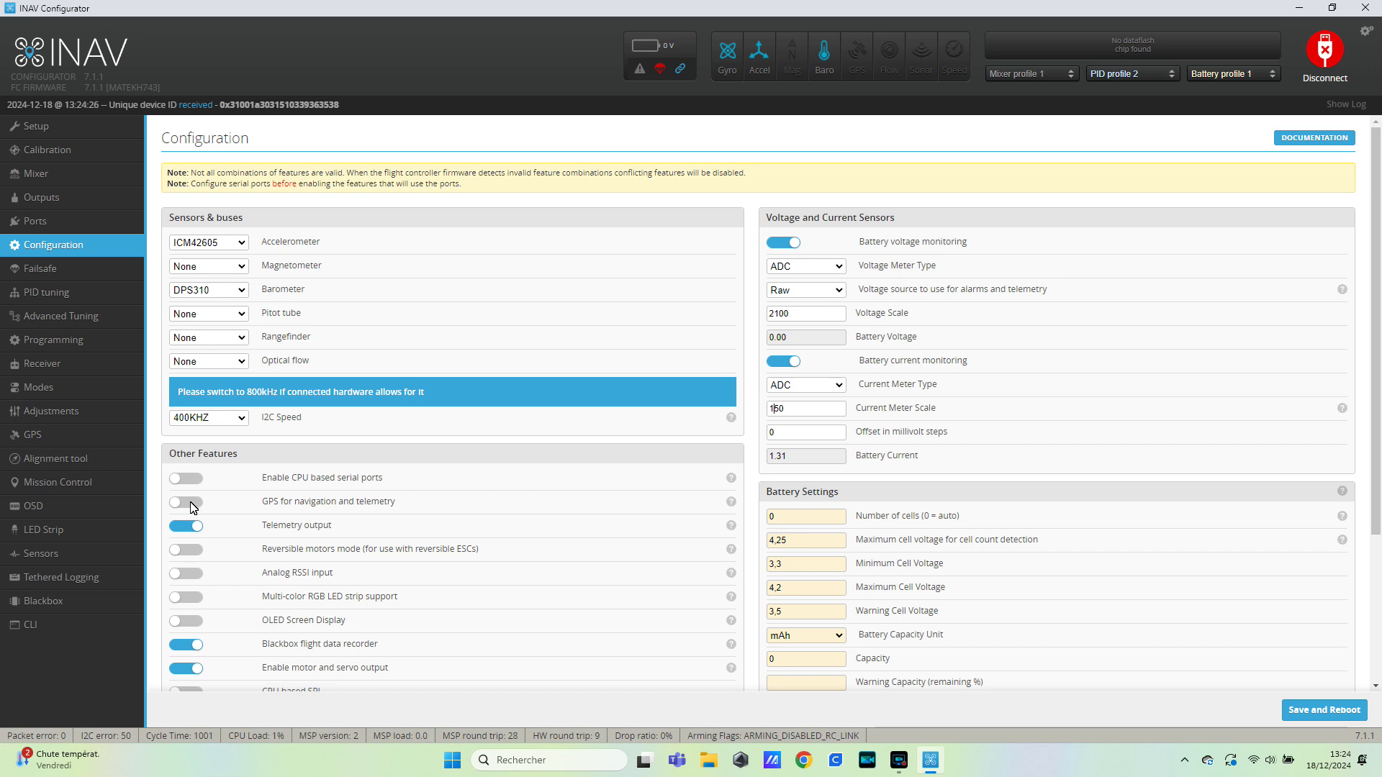
Disable the blackbox flight data recorder and enable automatic battery profile selection and continuous servo trim on fixed wing
{"action": "scroll", "coordinate": [317, 532], "scroll_direction": "down", "scroll_amount": 2}
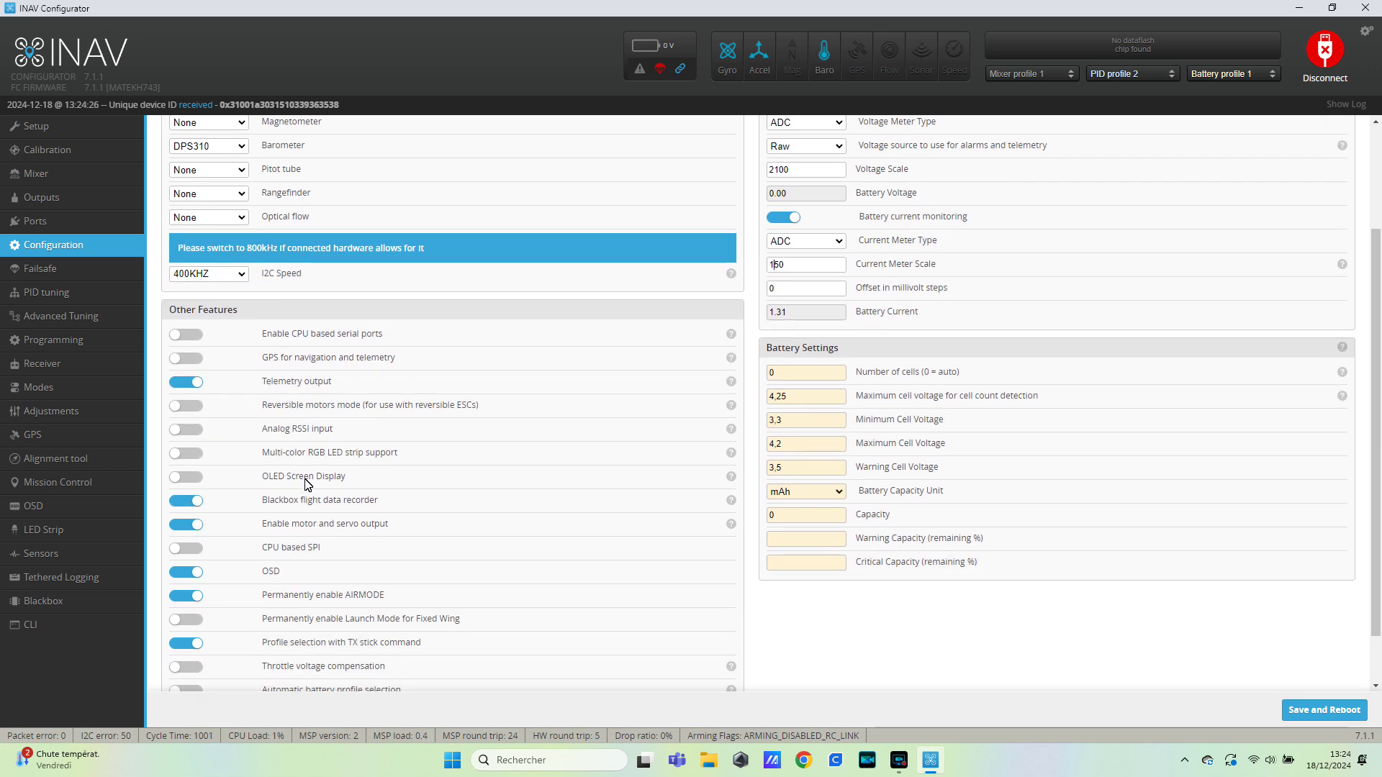
{"action": "scroll", "coordinate": [307, 485], "scroll_direction": "down", "scroll_amount": 1}
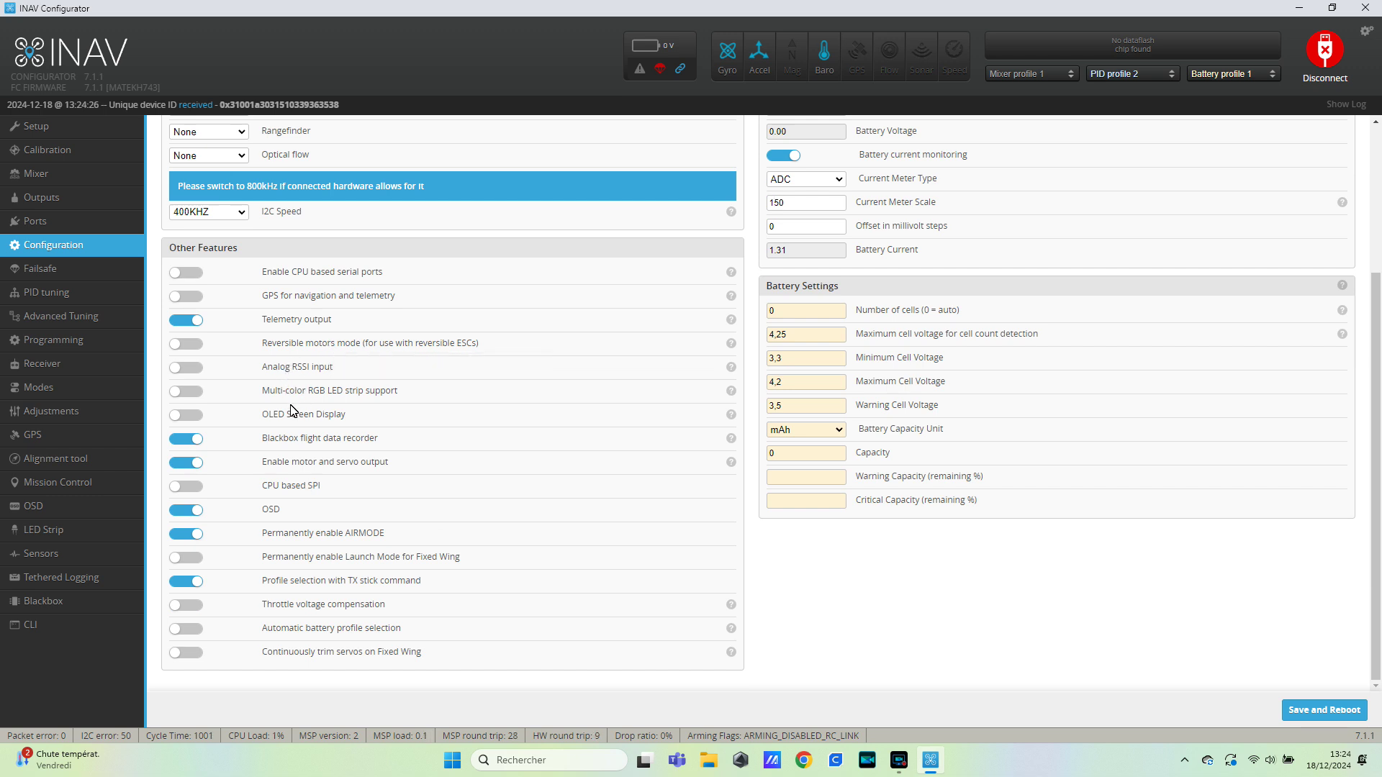
{"action": "left_click", "coordinate": [192, 444]}
{"action": "left_click", "coordinate": [185, 634]}
{"action": "left_click", "coordinate": [186, 653]}
{"action": "scroll", "coordinate": [653, 540], "scroll_direction": "up", "scroll_amount": 3}
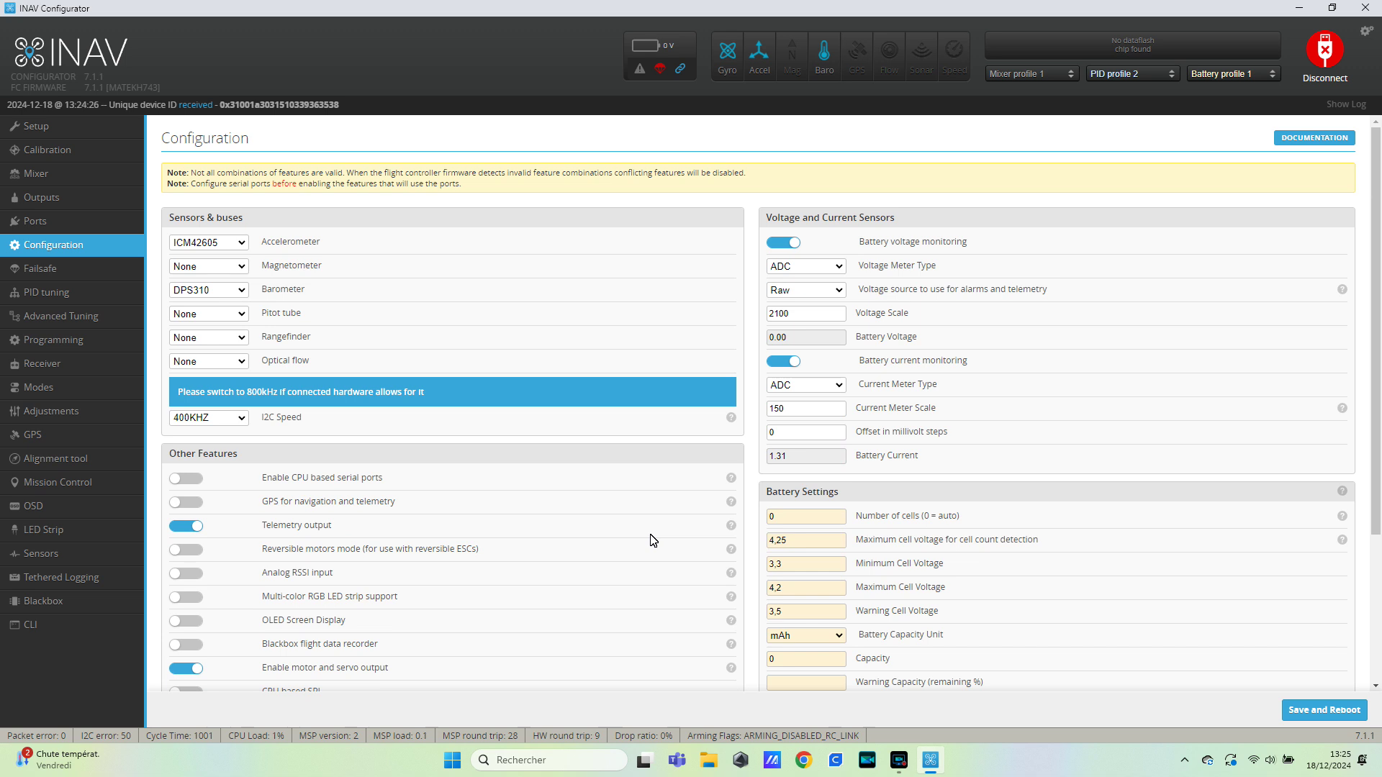
Set the minimum cell voltage to 3.00 and the warning cell voltage to 3.1, then save the configuration and reboot
{"action": "scroll", "coordinate": [882, 519], "scroll_direction": "down", "scroll_amount": 3}
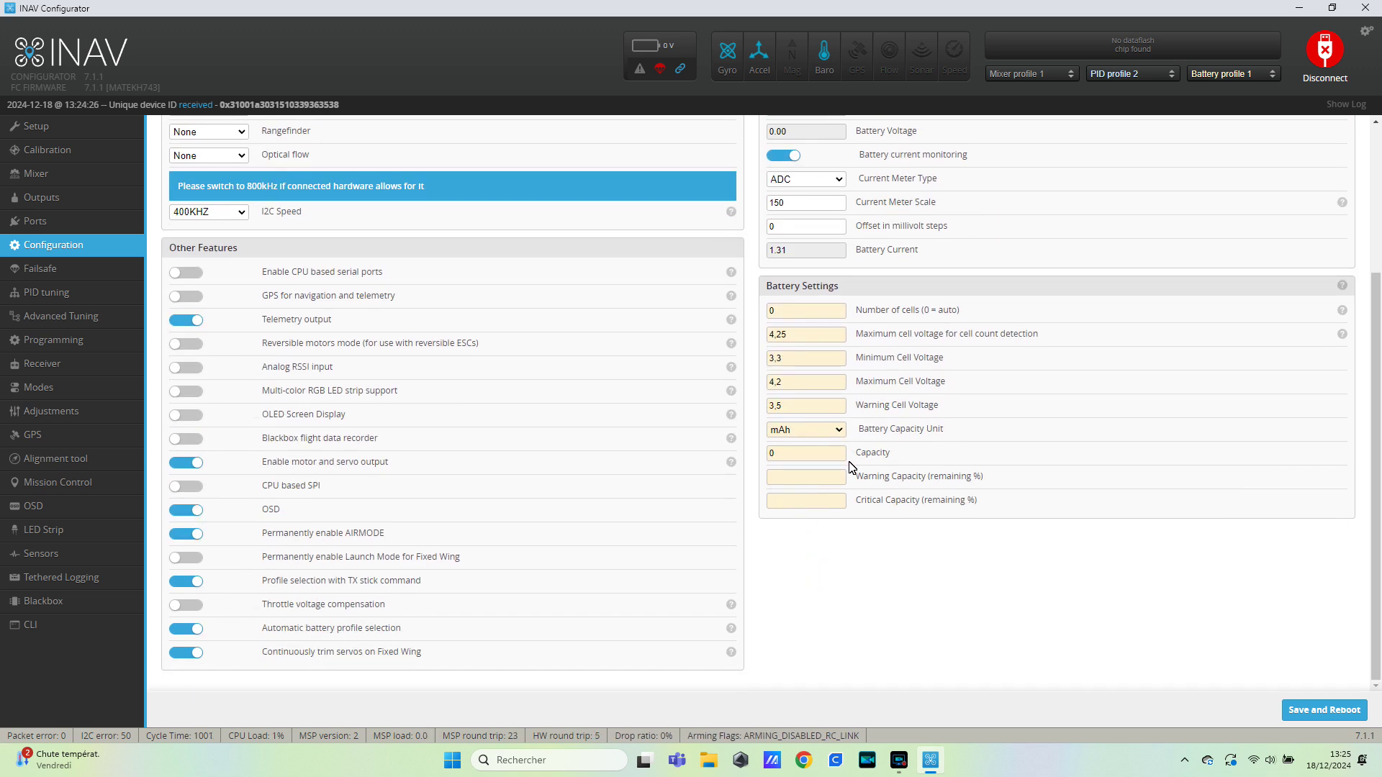
{"action": "left_click", "coordinate": [795, 406]}
{"action": "key", "text": "BackSpace"}
{"action": "left_click", "coordinate": [1340, 708]}
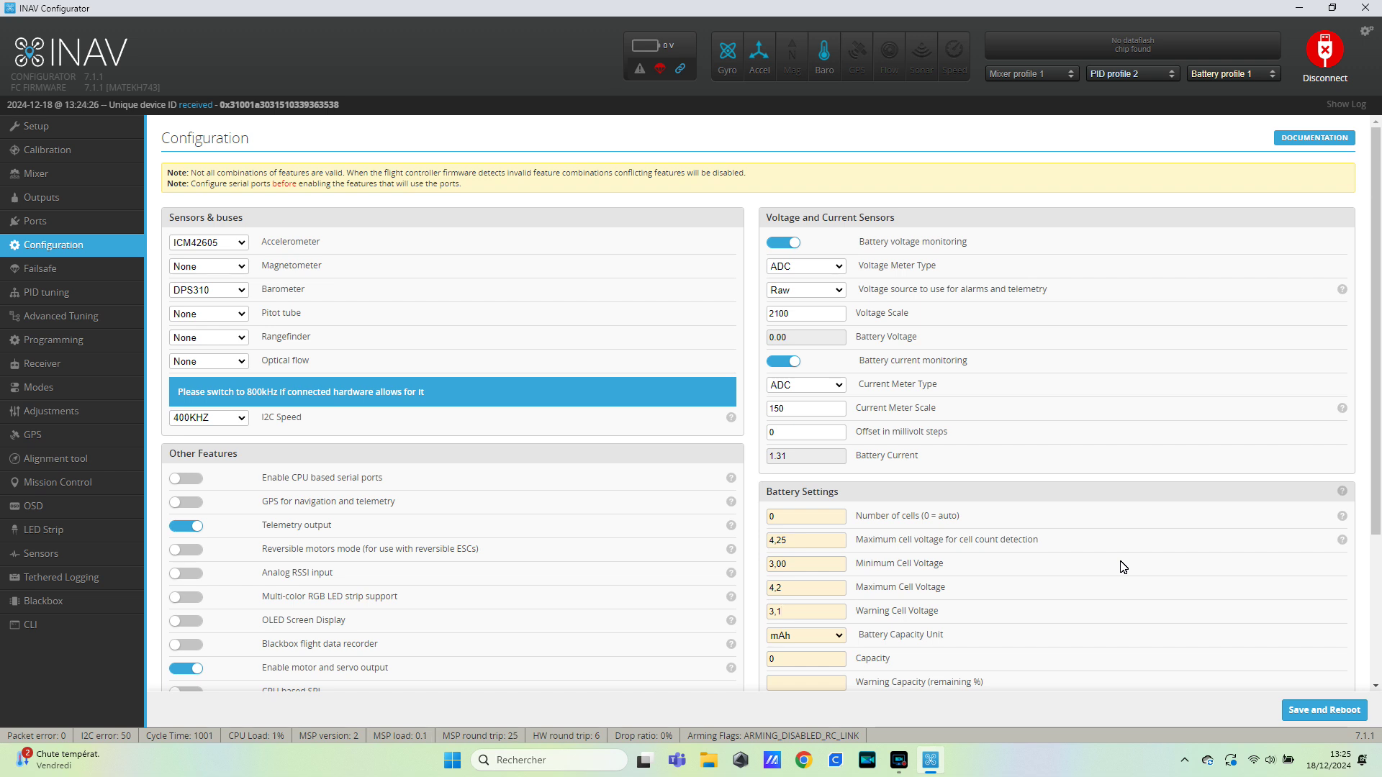
{"action": "scroll", "coordinate": [1123, 567], "scroll_direction": "down", "scroll_amount": 3}
{"action": "left_click", "coordinate": [1323, 710]}
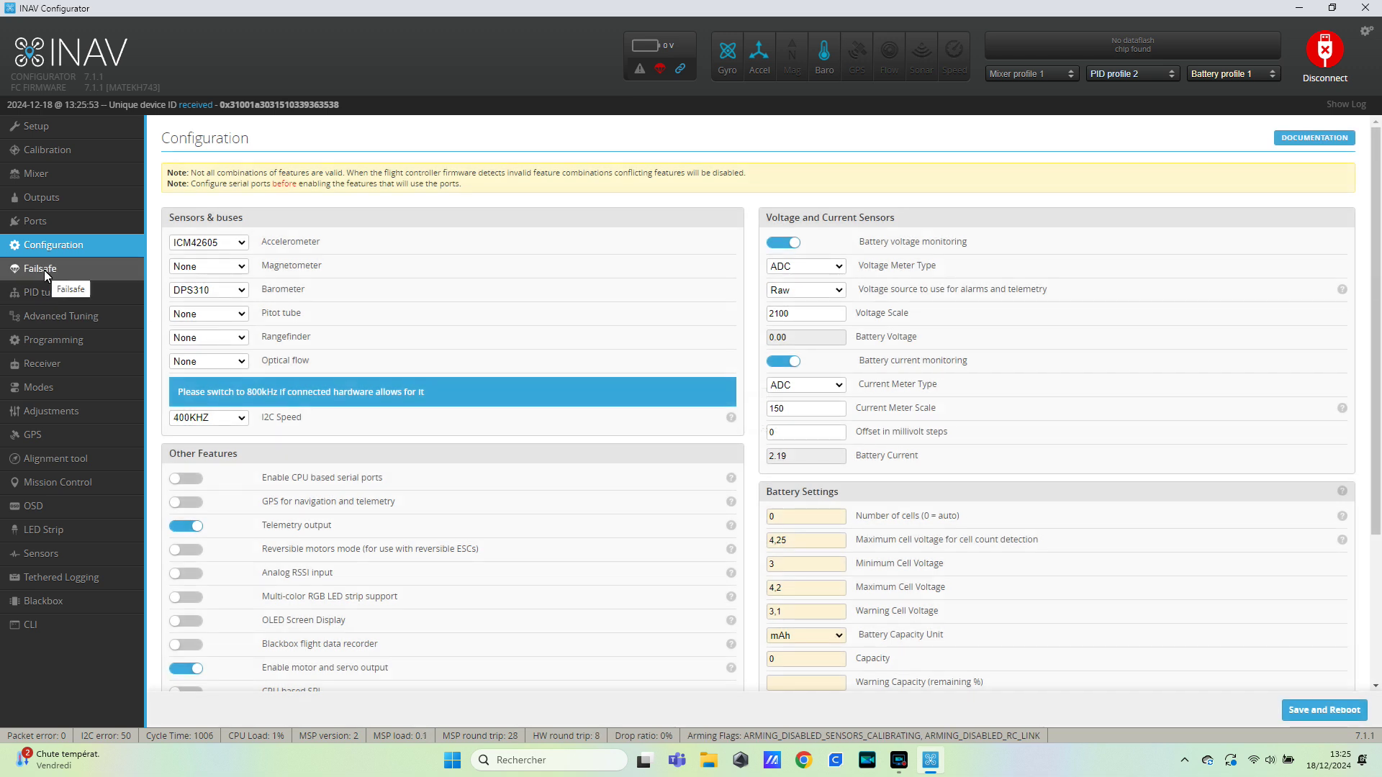
Review the failsafe procedure, then set the maximum roll angle to 45° and the maximum pitch angle to 70° and save
{"action": "left_click", "coordinate": [44, 270]}
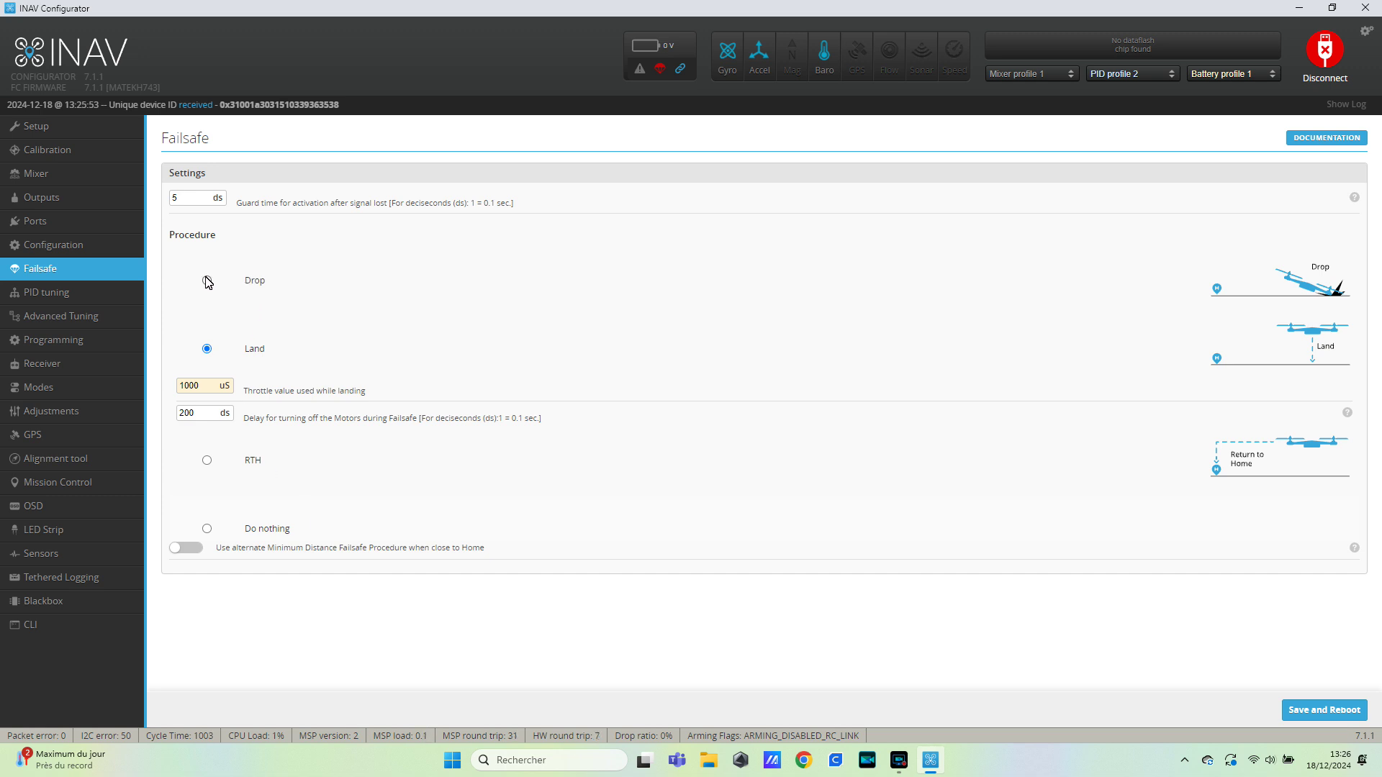
{"action": "left_click", "coordinate": [72, 290]}
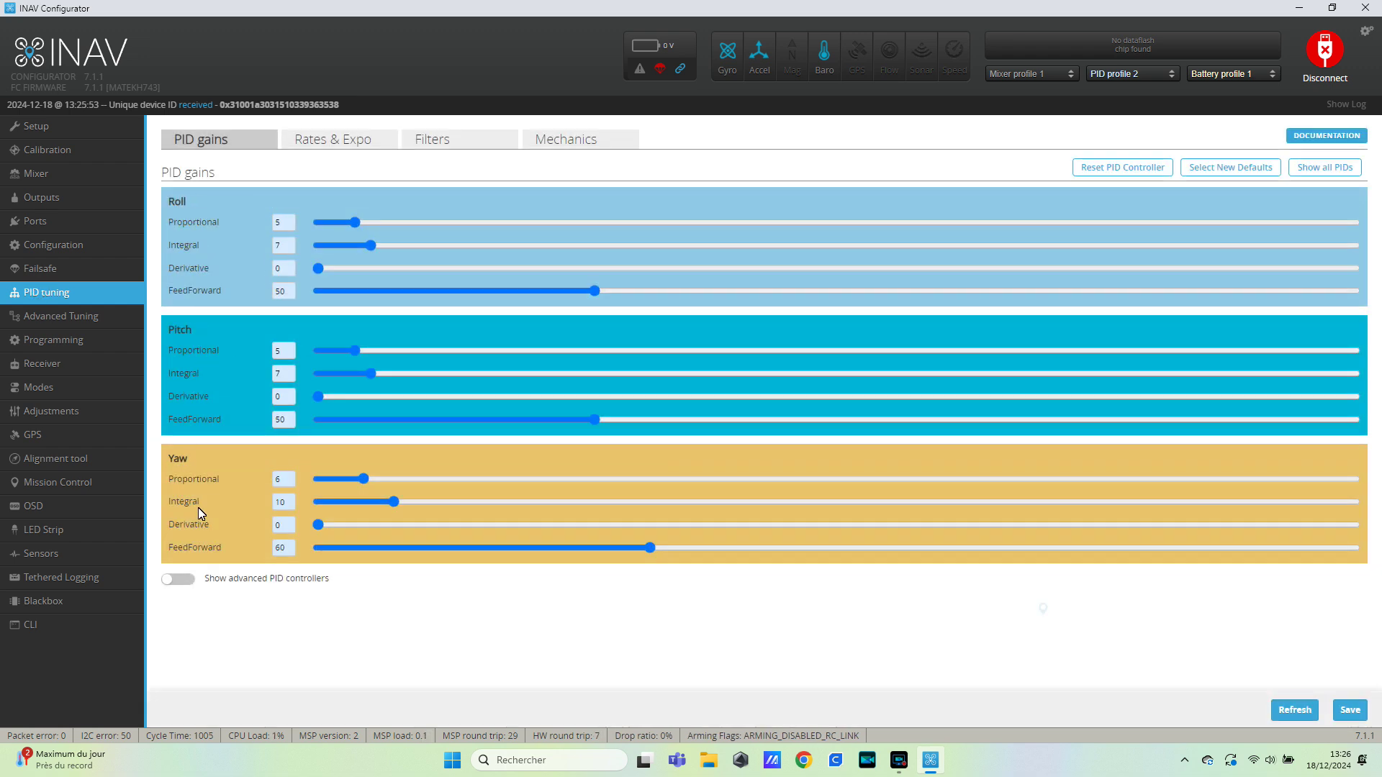
{"action": "left_click", "coordinate": [331, 143]}
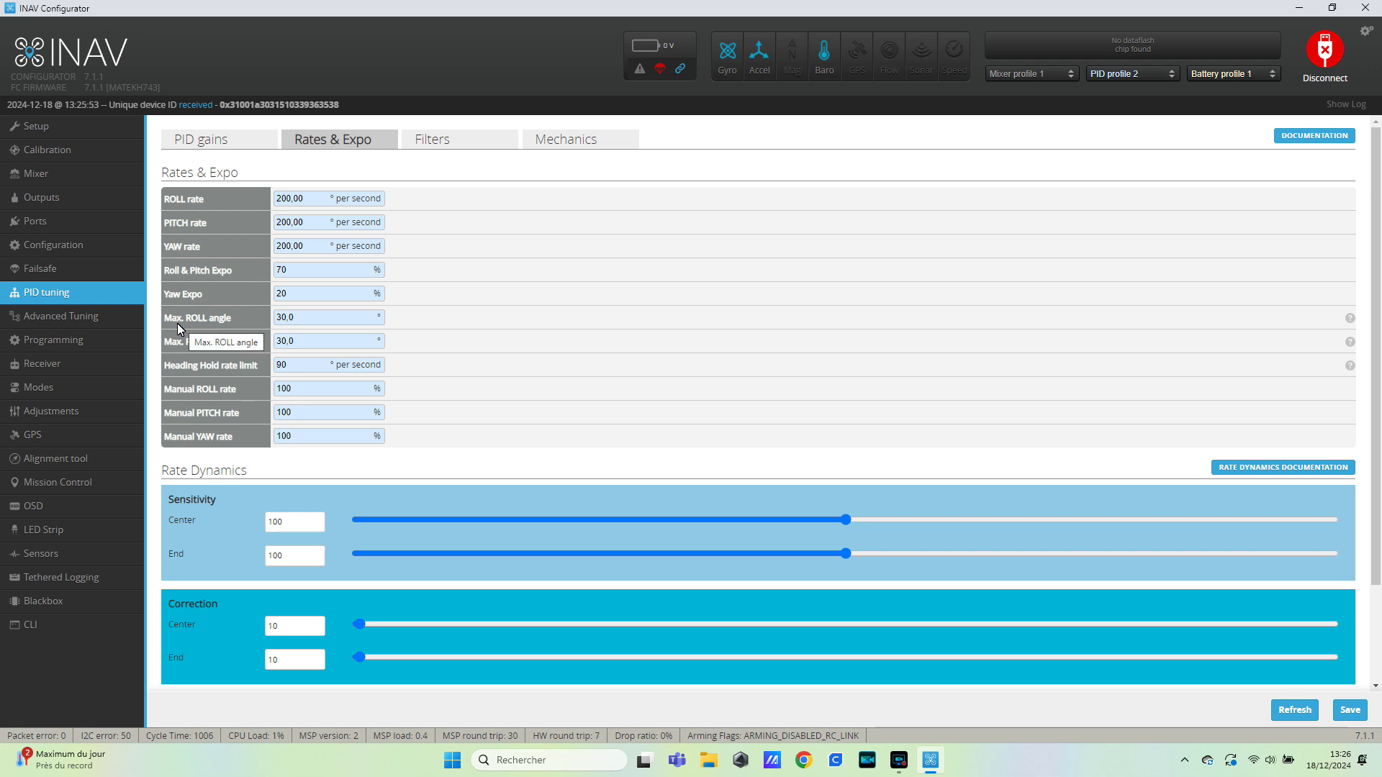
{"action": "left_click", "coordinate": [285, 341]}
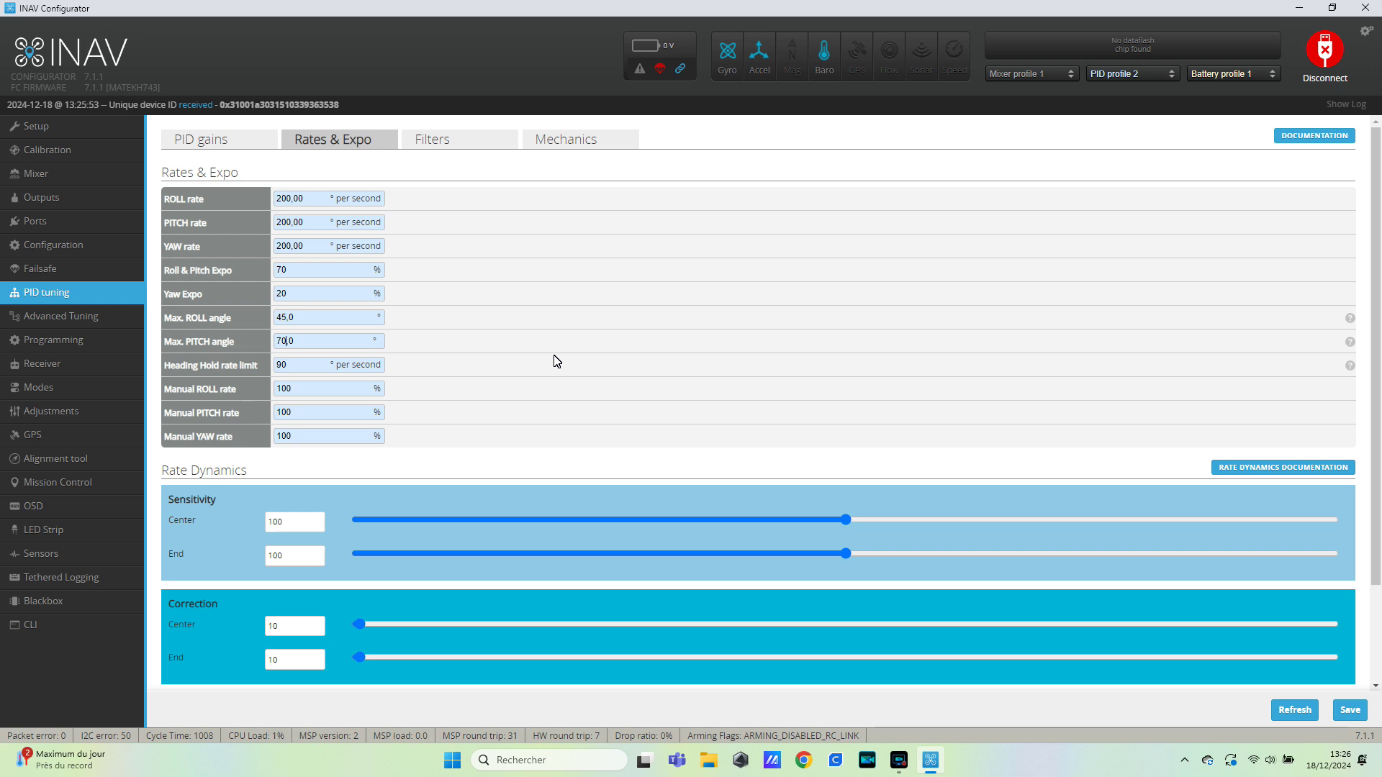
{"action": "left_click", "coordinate": [1350, 710]}
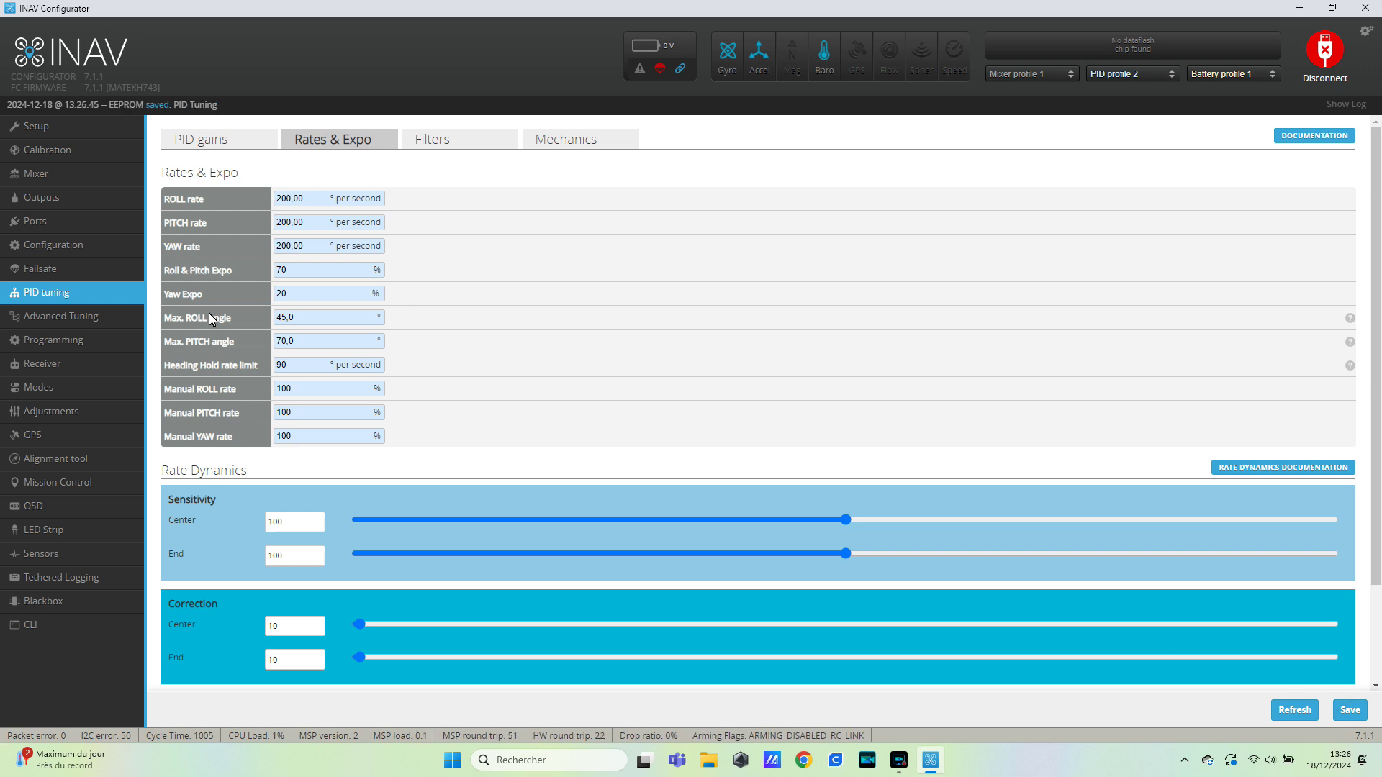
In the fixed-wing navigation settings, set the loiter radius to 9000 cm and the control smoothness to 6, then save and reboot
{"action": "left_click", "coordinate": [66, 320]}
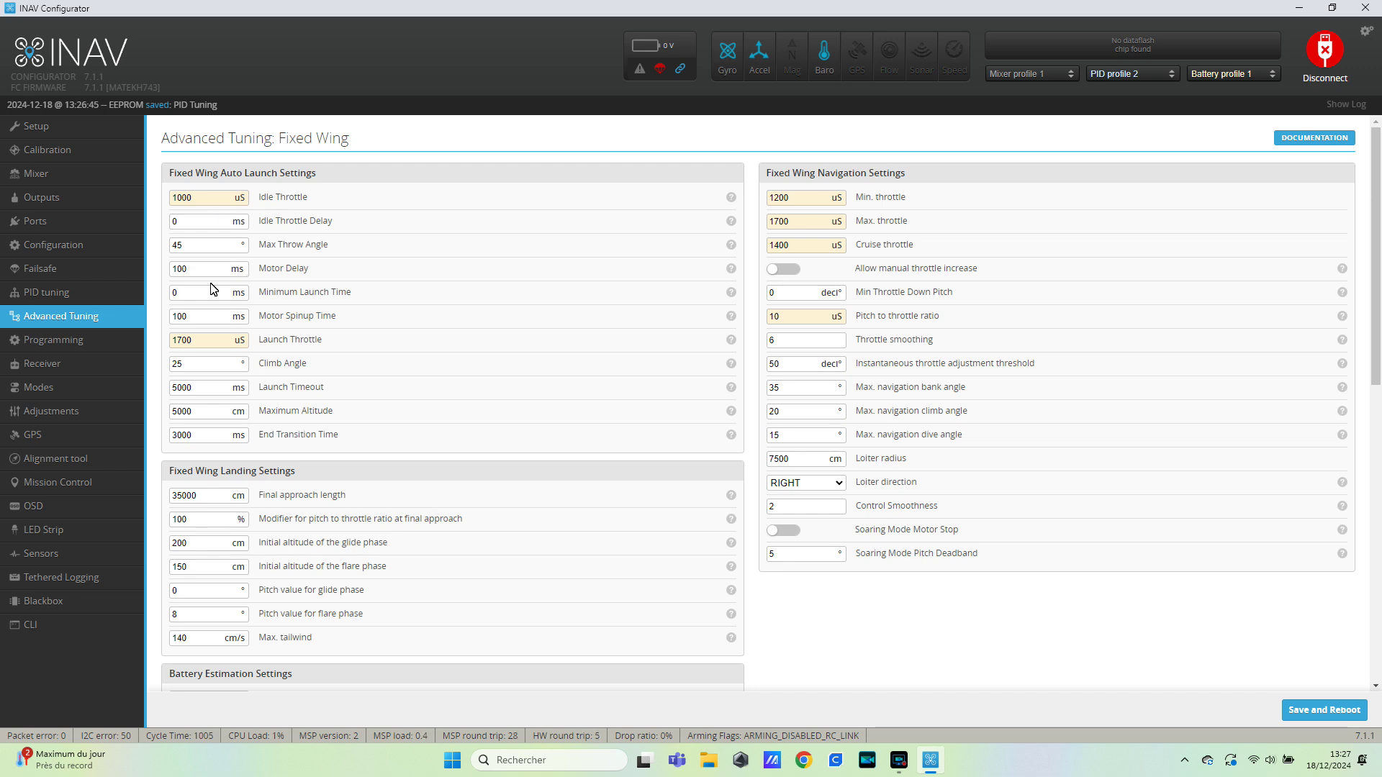
{"action": "scroll", "coordinate": [394, 374], "scroll_direction": "down", "scroll_amount": 2}
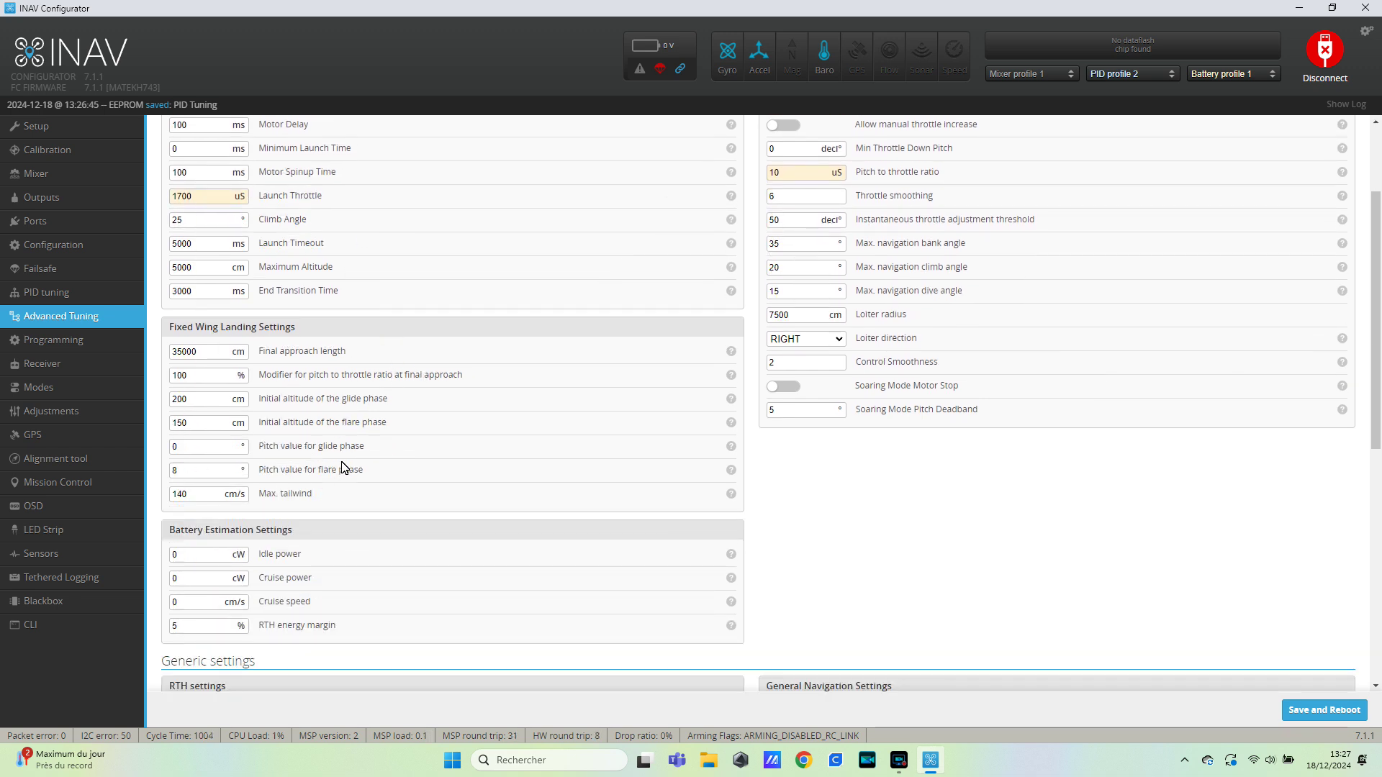
{"action": "scroll", "coordinate": [344, 468], "scroll_direction": "down", "scroll_amount": 3}
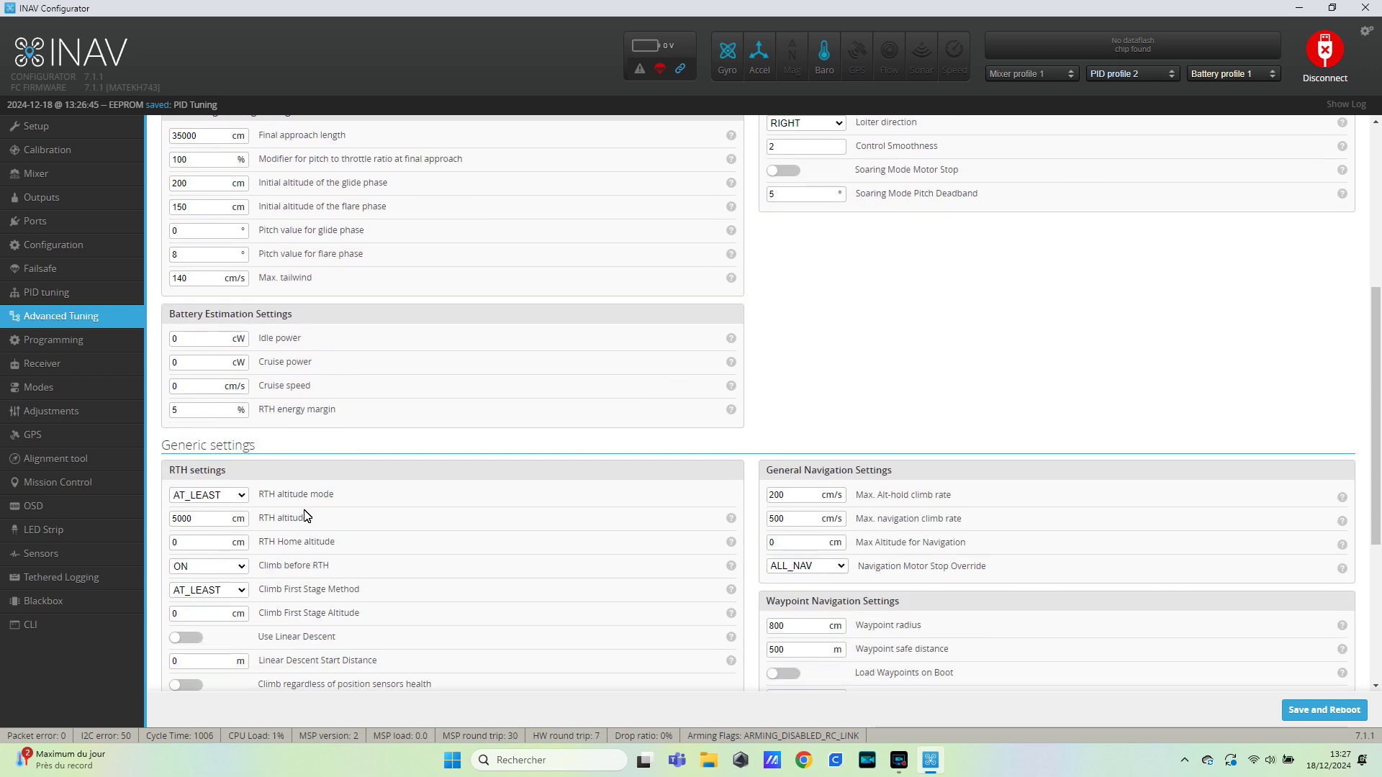
{"action": "scroll", "coordinate": [281, 516], "scroll_direction": "down", "scroll_amount": 1}
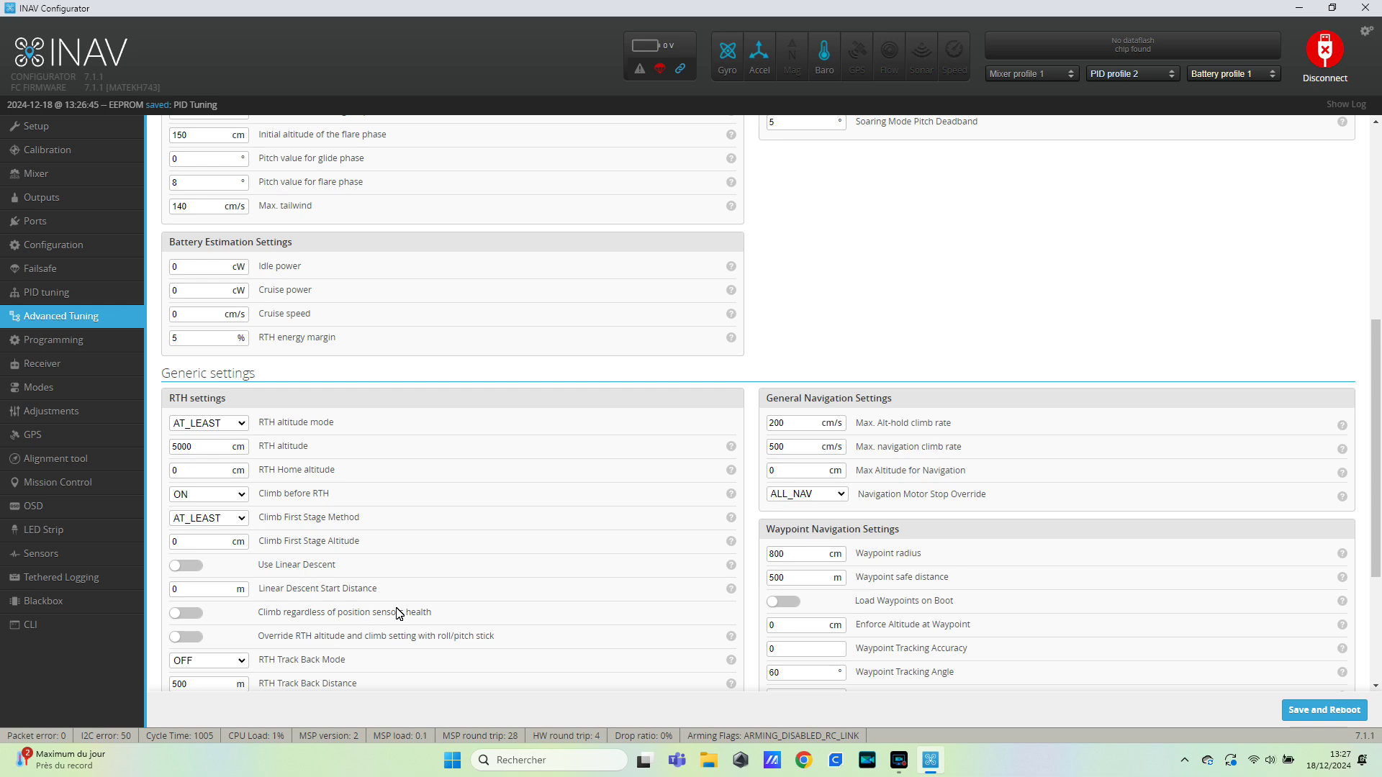
{"action": "scroll", "coordinate": [476, 604], "scroll_direction": "up", "scroll_amount": 4}
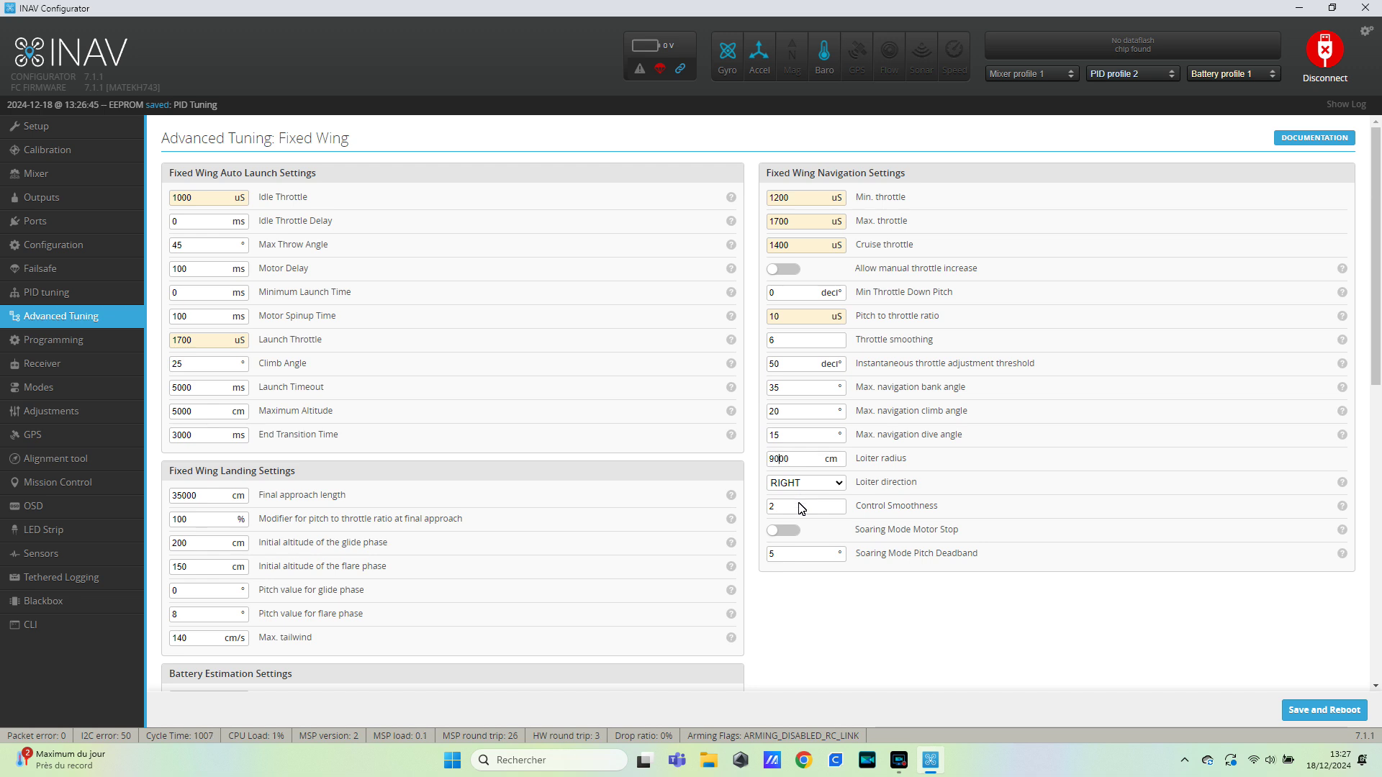
{"action": "left_click_drag", "start_coordinate": [798, 511], "coordinate": [759, 515]}
{"action": "scroll", "coordinate": [879, 616], "scroll_direction": "down", "scroll_amount": 5}
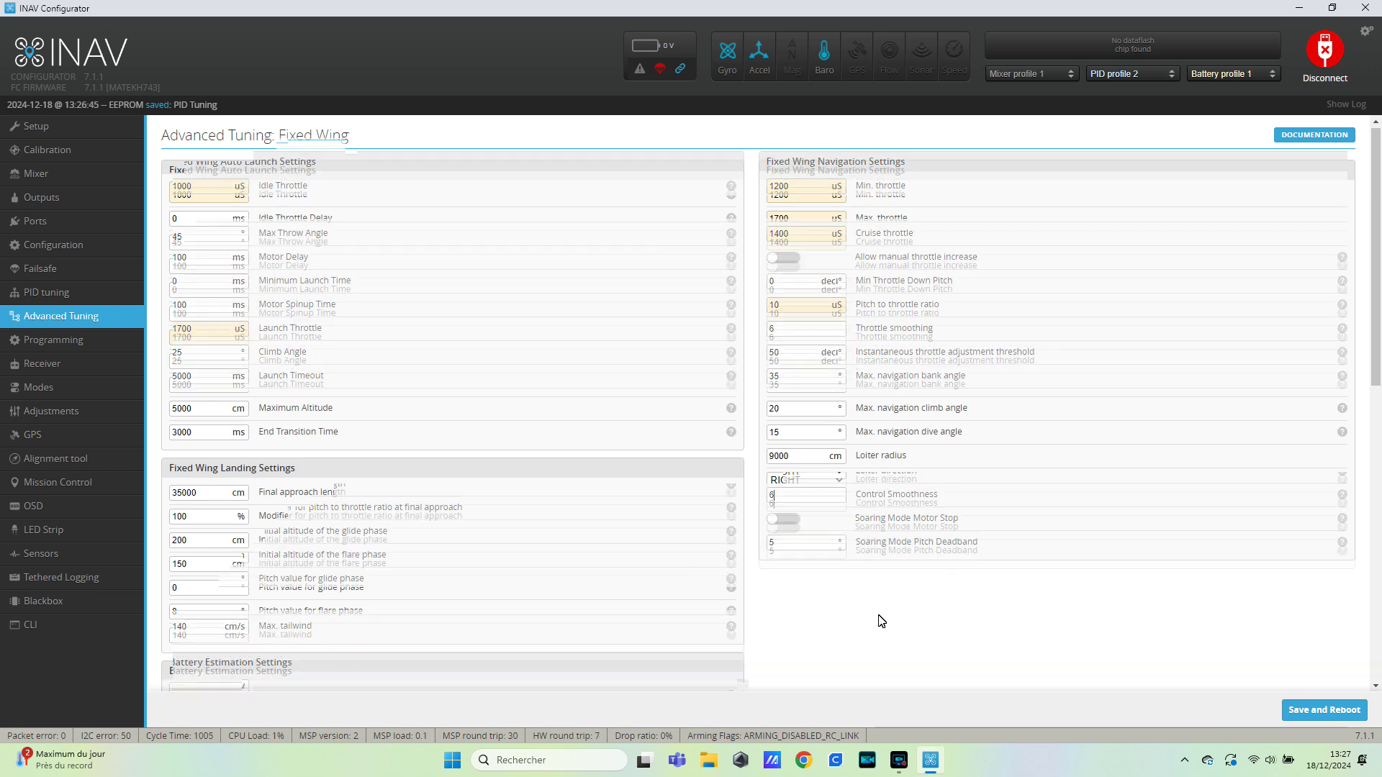
{"action": "scroll", "coordinate": [799, 527], "scroll_direction": "down", "scroll_amount": 4}
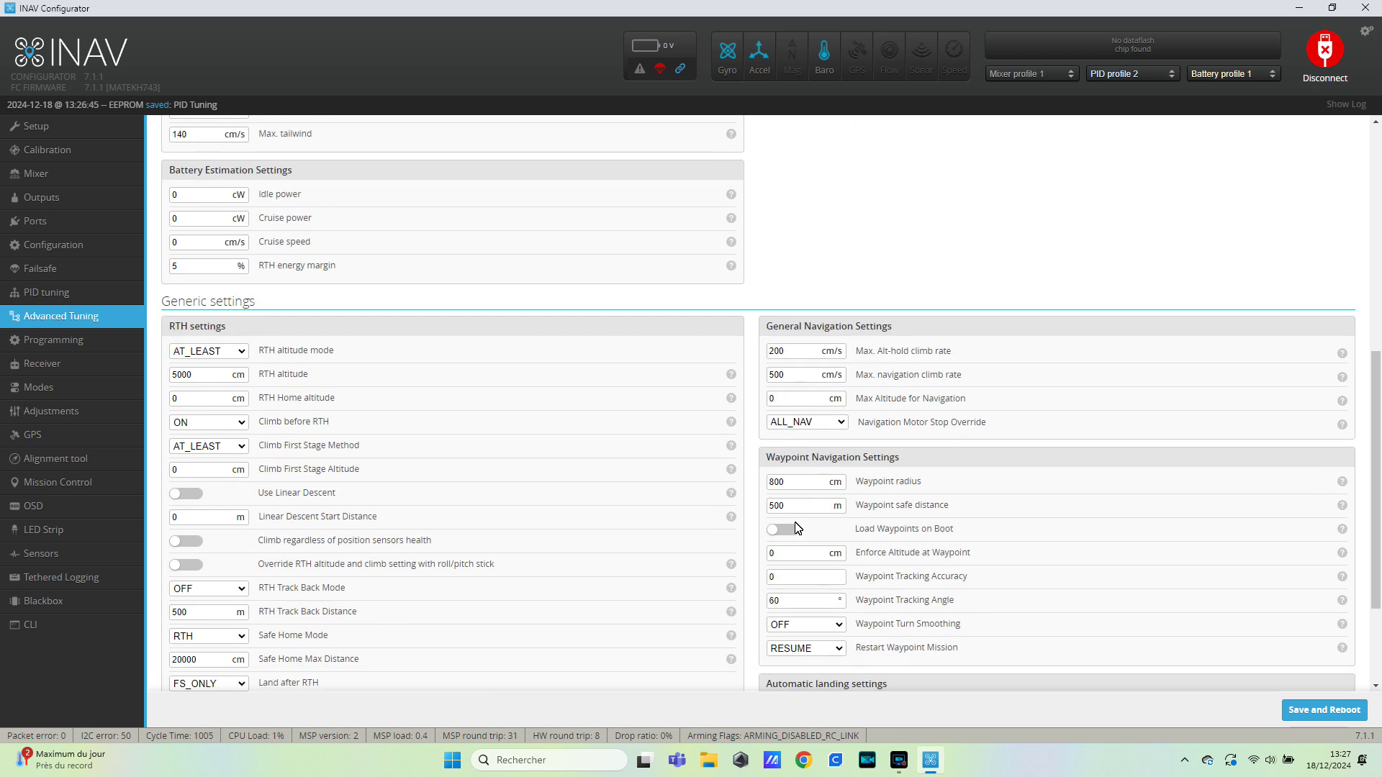
{"action": "left_click", "coordinate": [1310, 707]}
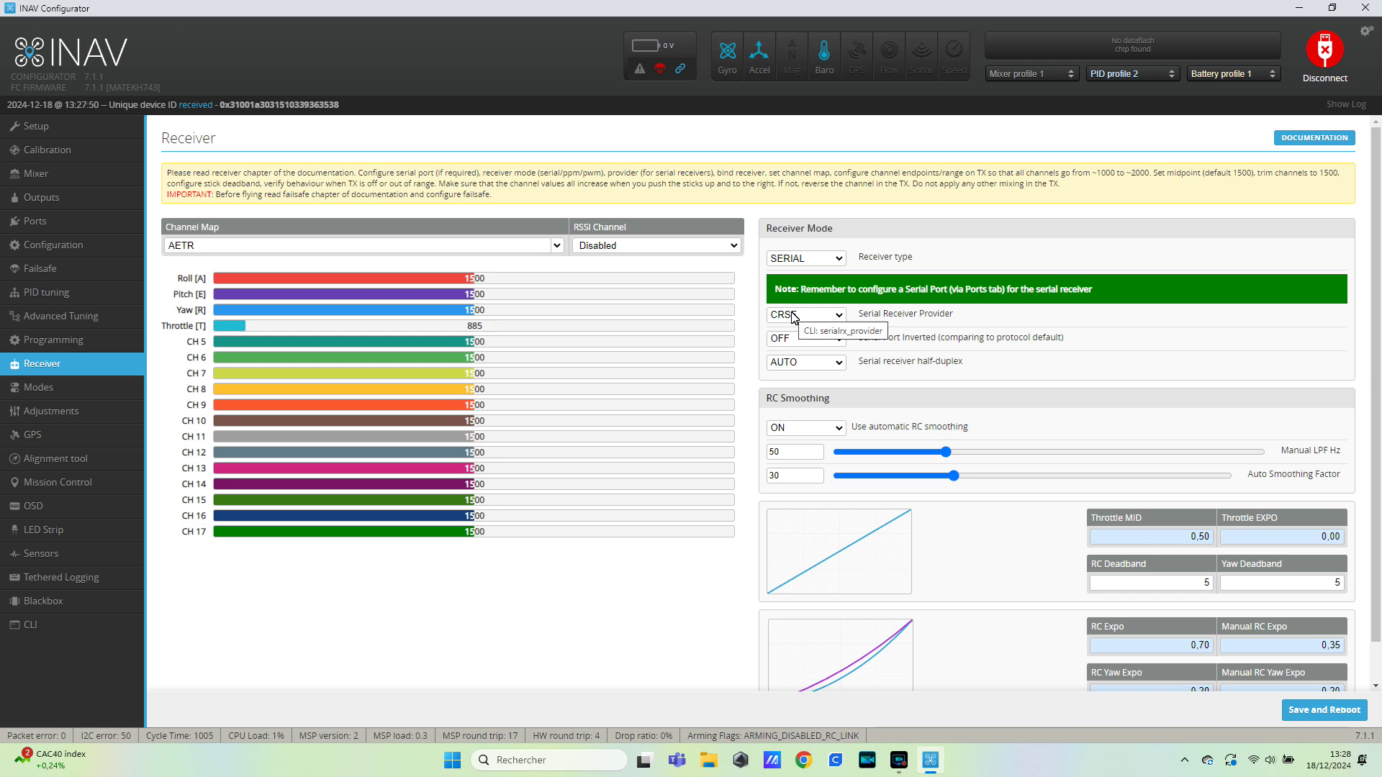
Check the serial receiver settings, then add an ARM mode range on CH 5 from 1600 to 2100
{"action": "scroll", "coordinate": [849, 473], "scroll_direction": "down", "scroll_amount": 1}
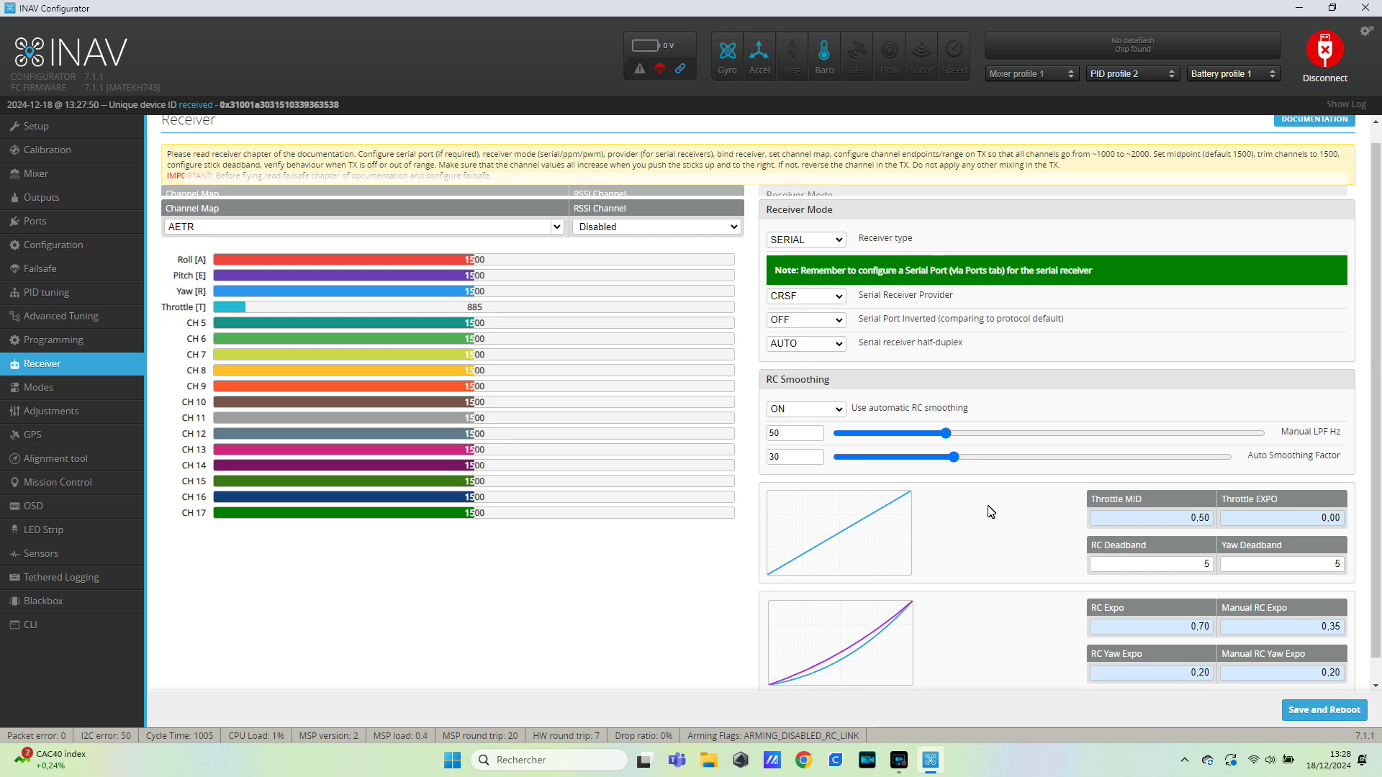
{"action": "left_click", "coordinate": [28, 390]}
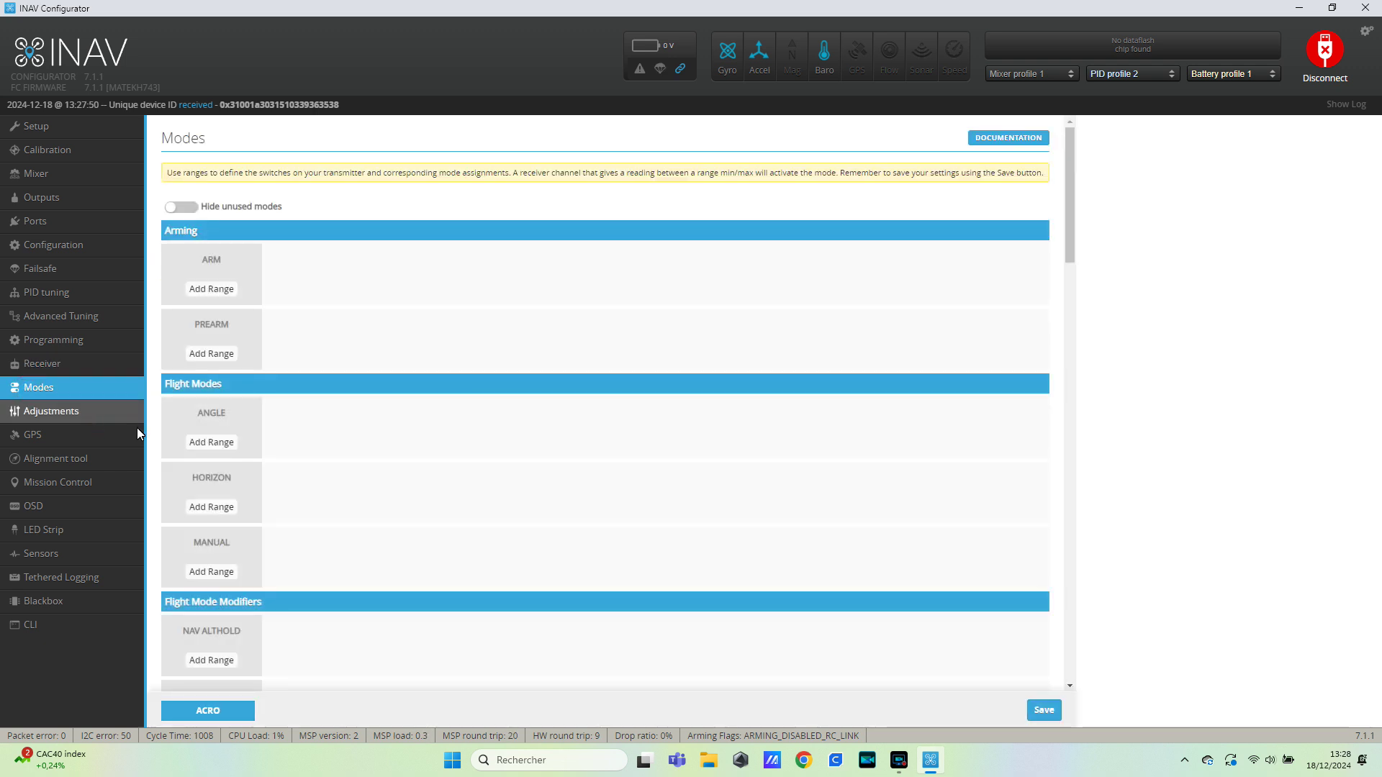
{"action": "left_click", "coordinate": [211, 288]}
{"action": "left_click_drag", "start_coordinate": [617, 262], "coordinate": [711, 275]}
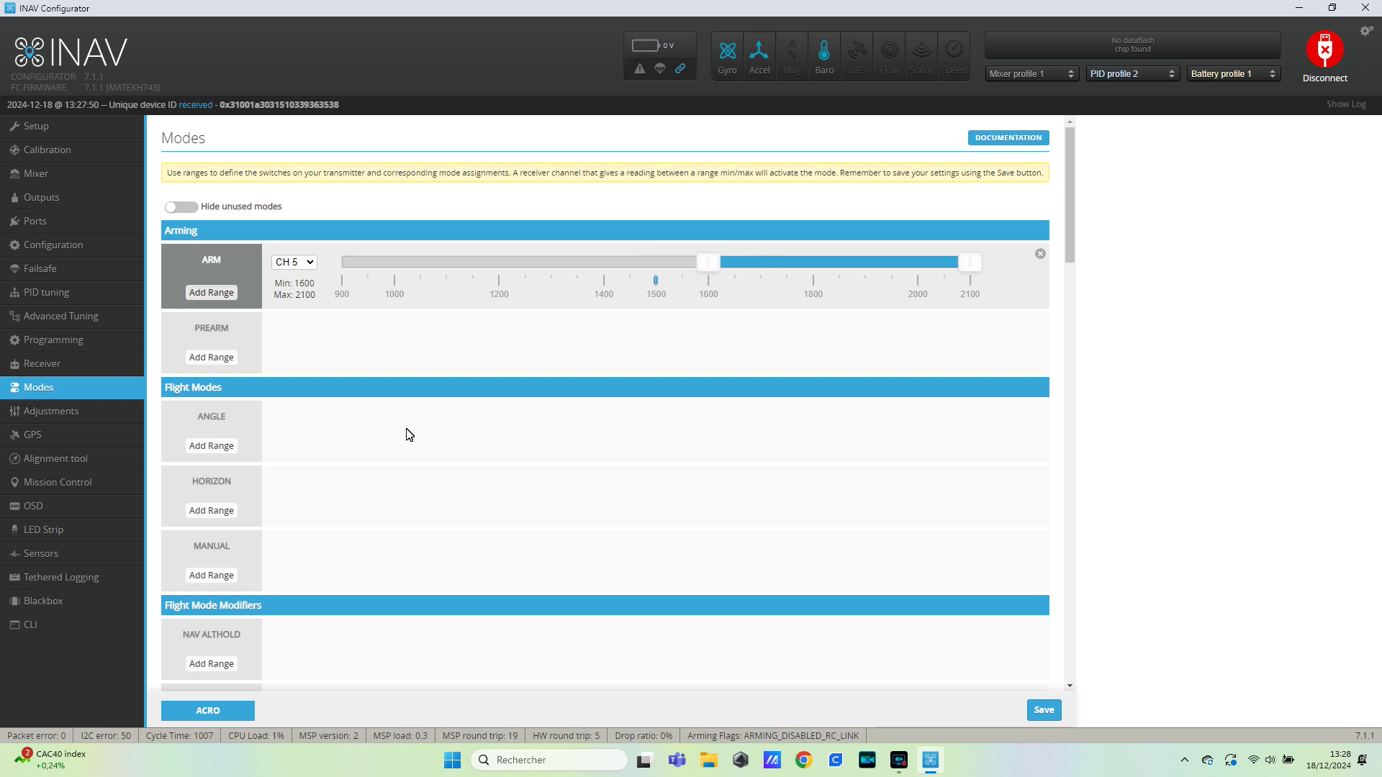
Add ranges for the ANGLE and MANUAL flight modes, assigning ANGLE to CH 6 from 900 to 1275
{"action": "scroll", "coordinate": [251, 409], "scroll_direction": "down", "scroll_amount": 2}
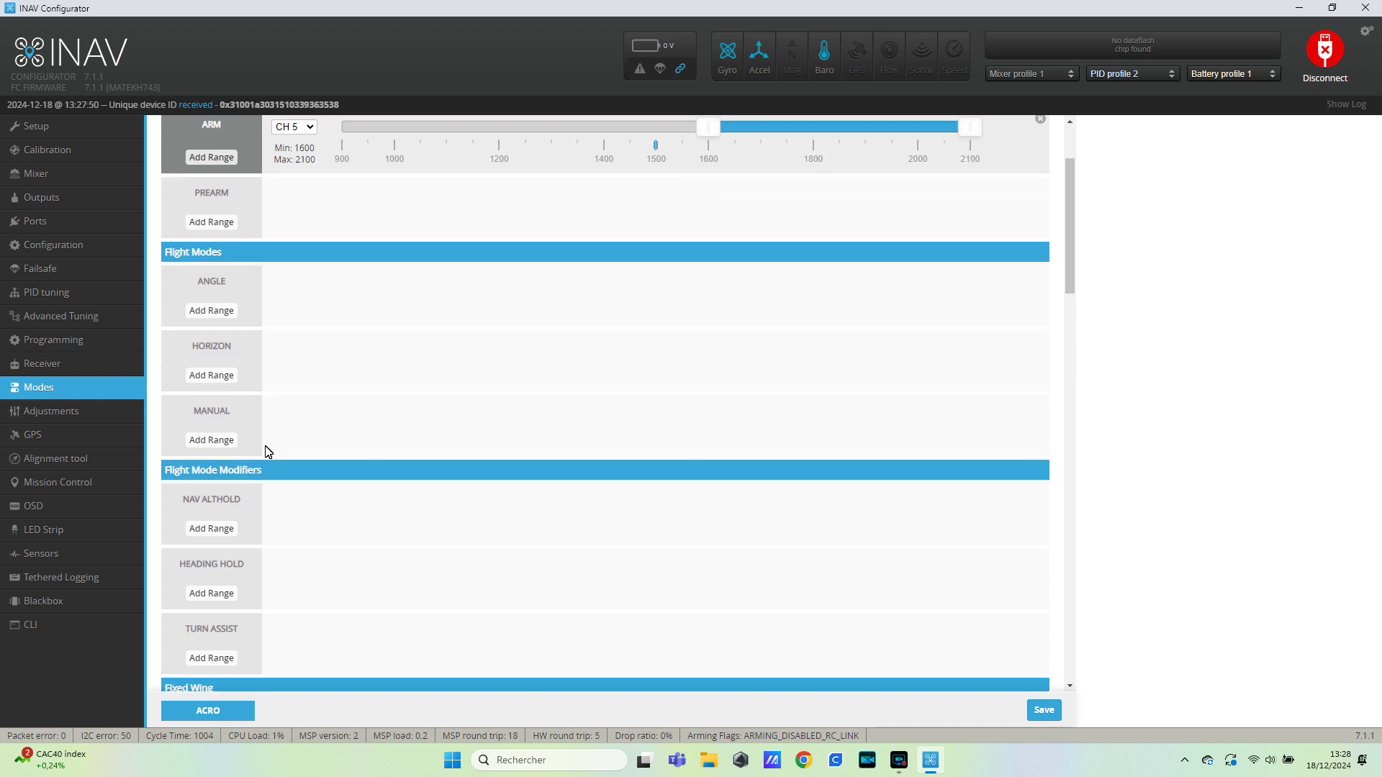
{"action": "left_click", "coordinate": [211, 305]}
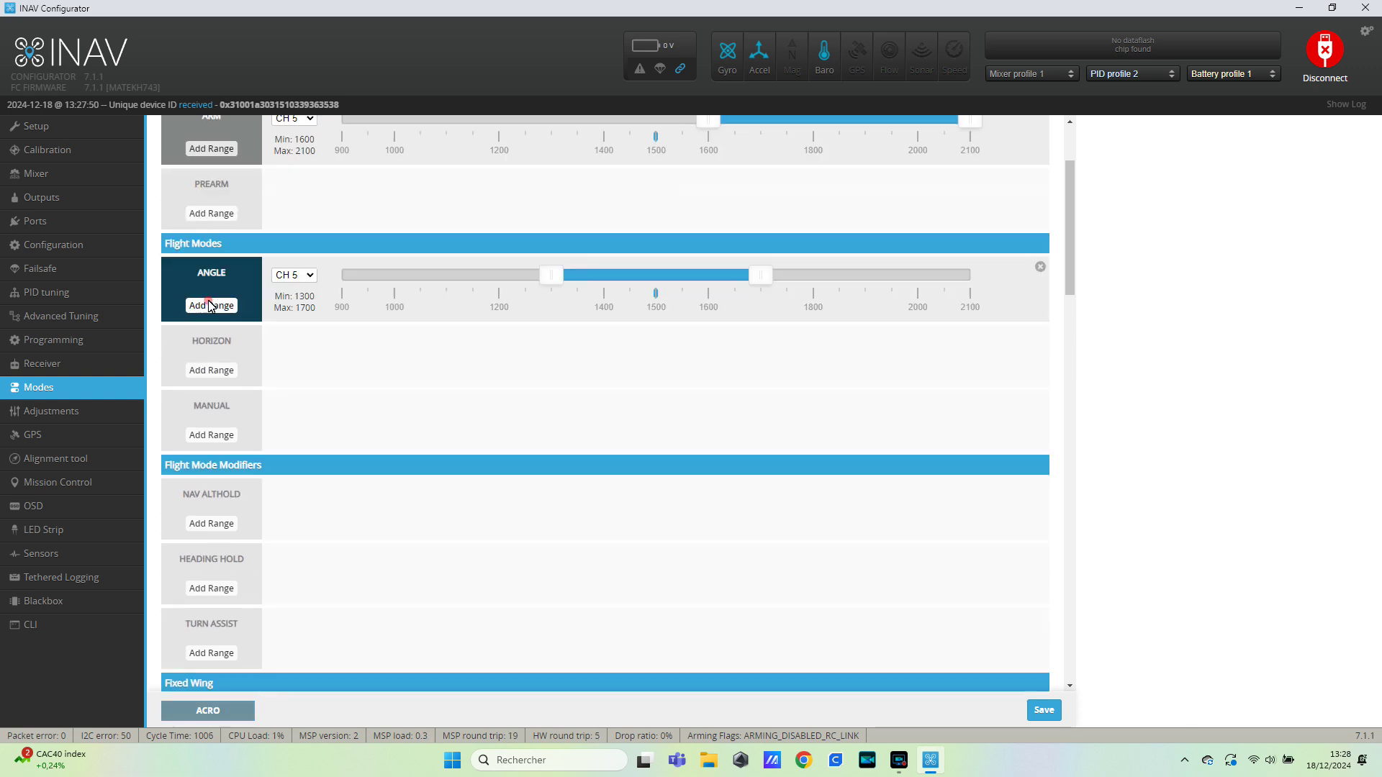
{"action": "left_click", "coordinate": [212, 435]}
{"action": "left_click", "coordinate": [300, 275]}
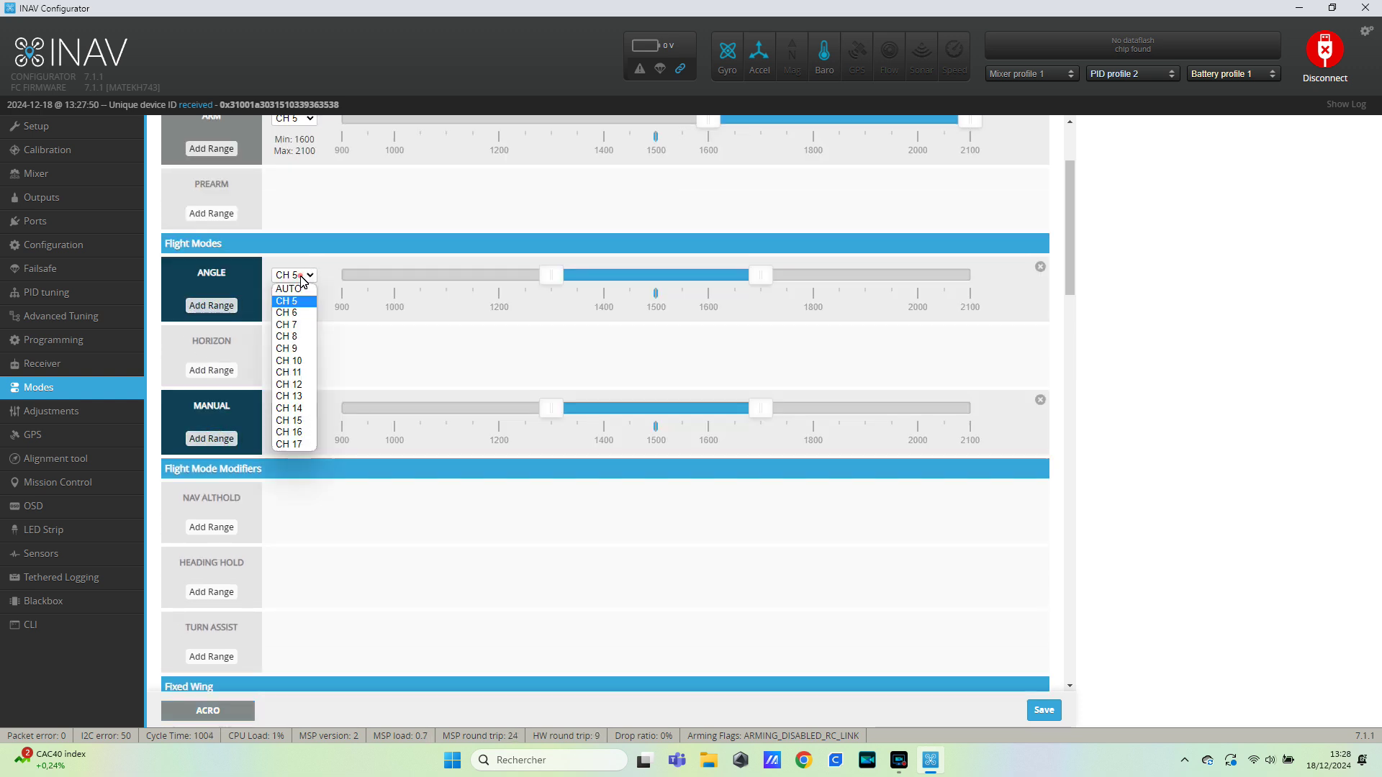
{"action": "left_click", "coordinate": [288, 312]}
{"action": "left_click_drag", "start_coordinate": [635, 285], "coordinate": [414, 279]}
{"action": "left_click_drag", "start_coordinate": [553, 283], "coordinate": [549, 280]}
Assign the MANUAL flight mode to CH 6 with a range from 1725 to 2100
{"action": "left_click_drag", "start_coordinate": [608, 408], "coordinate": [812, 424]}
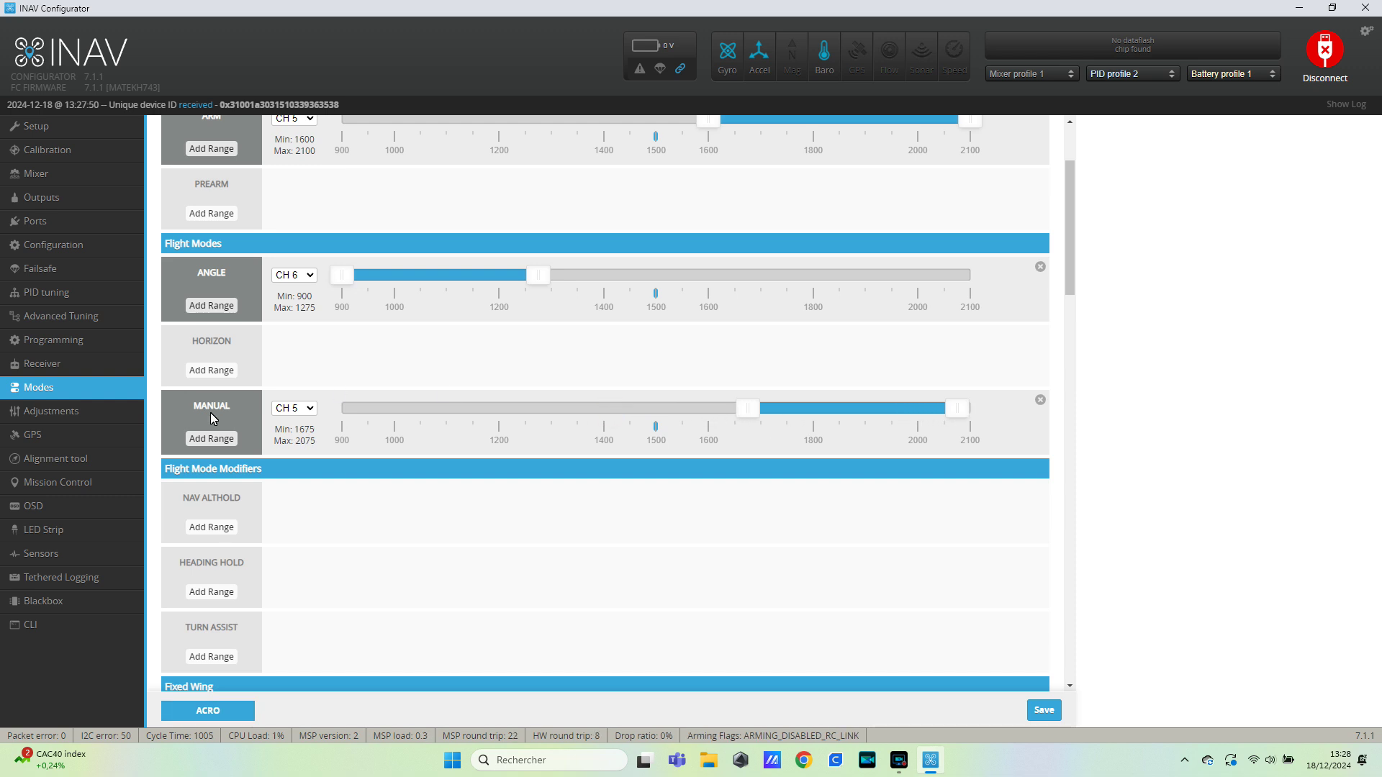
{"action": "left_click", "coordinate": [306, 409]}
{"action": "left_click", "coordinate": [305, 447]}
{"action": "left_click_drag", "start_coordinate": [748, 410], "coordinate": [851, 414]}
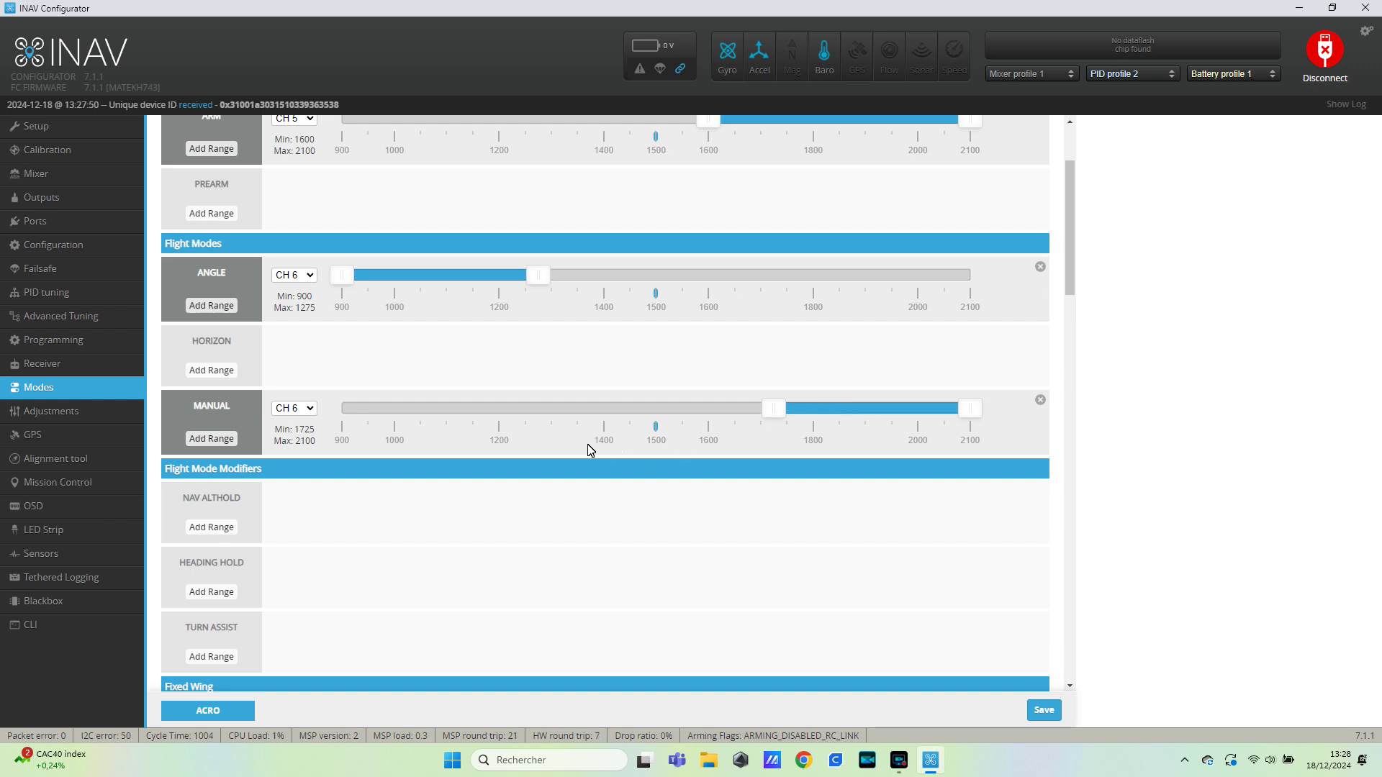
Add a mode range for both USER1 and USER2, and assign each of them to CH 10
{"action": "scroll", "coordinate": [545, 451], "scroll_direction": "down", "scroll_amount": 3}
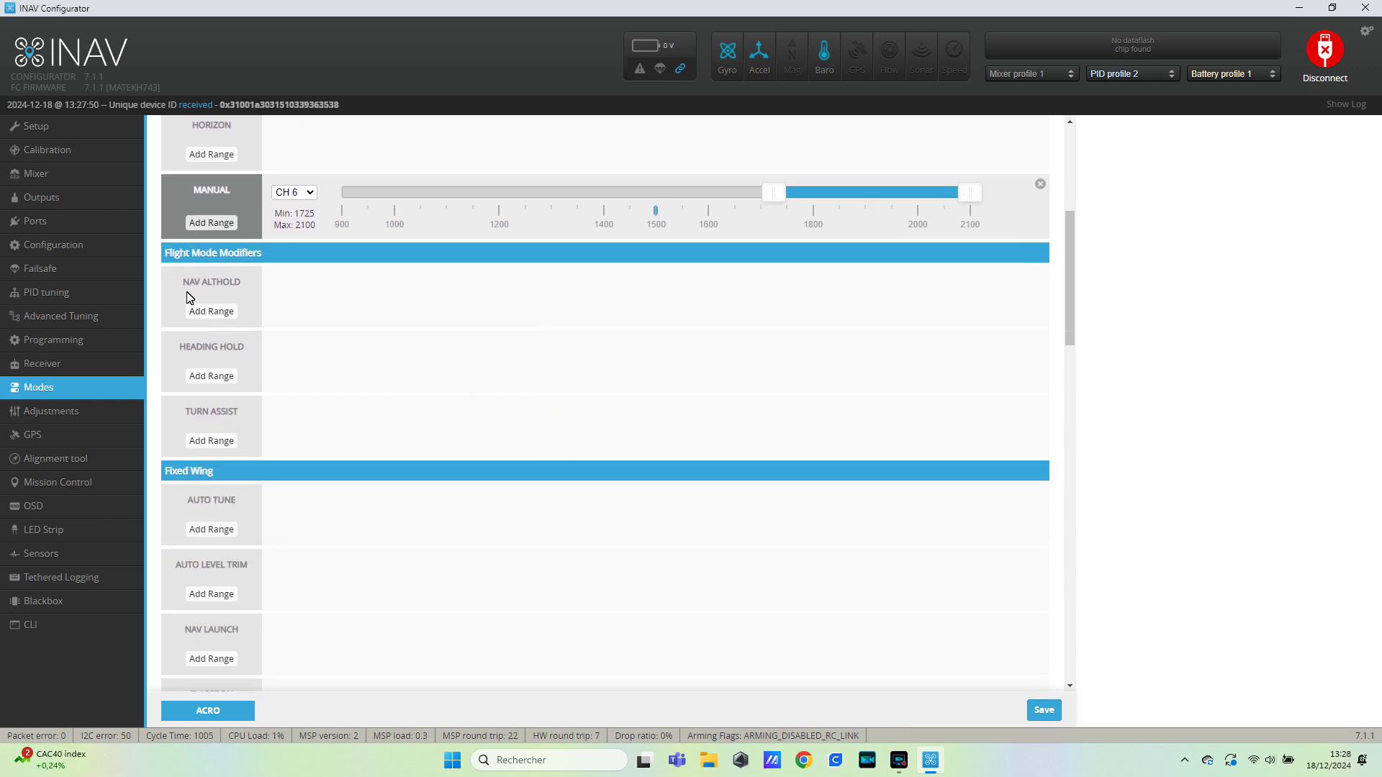
{"action": "scroll", "coordinate": [187, 297], "scroll_direction": "down", "scroll_amount": 15}
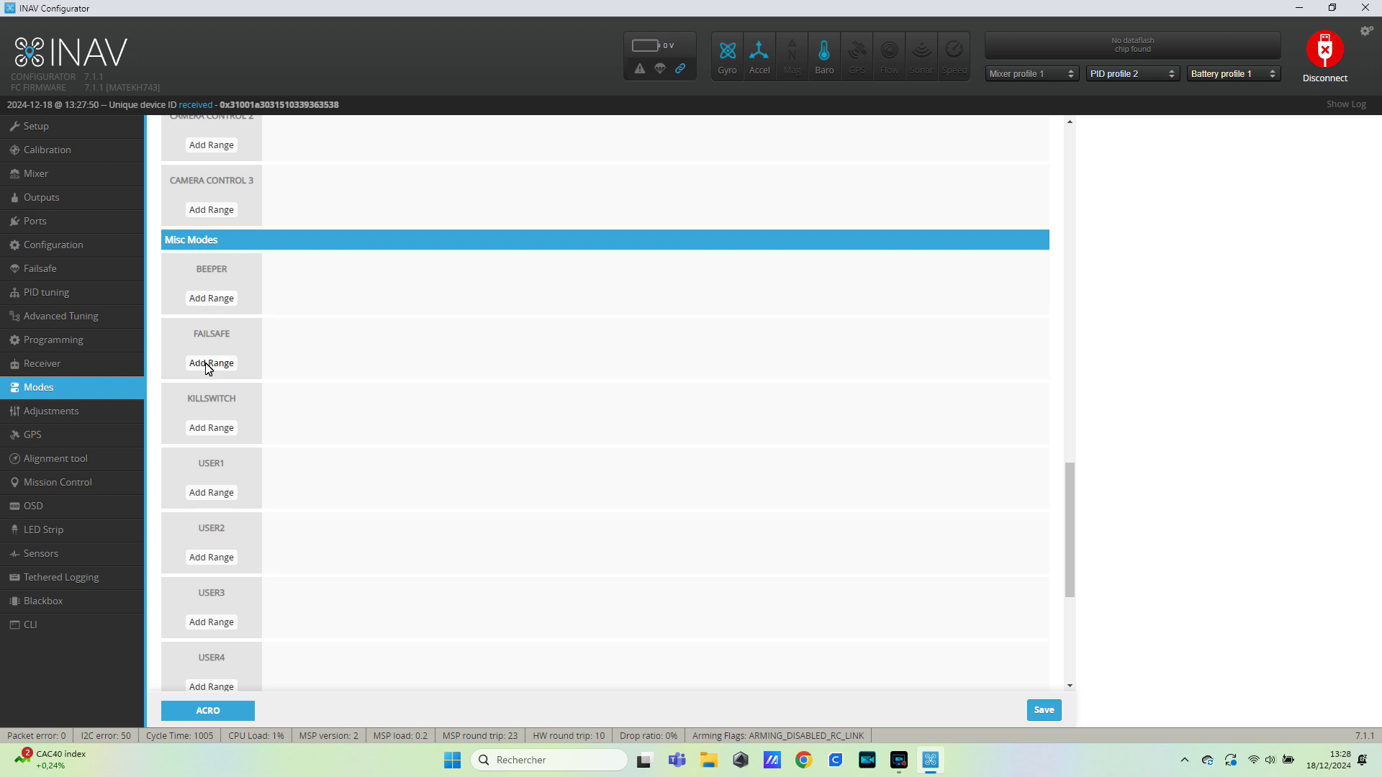
{"action": "scroll", "coordinate": [299, 429], "scroll_direction": "down", "scroll_amount": 3}
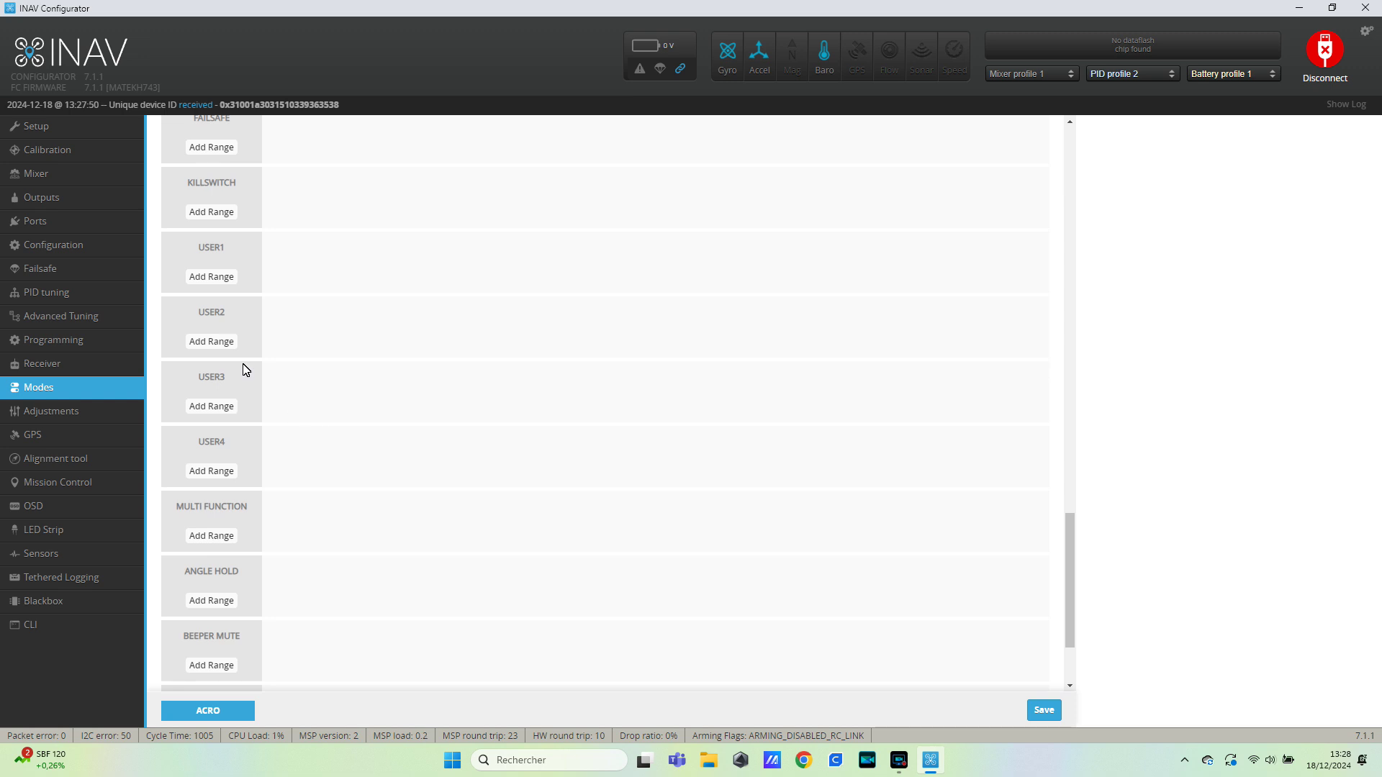
{"action": "left_click", "coordinate": [216, 278]}
{"action": "left_click", "coordinate": [218, 346]}
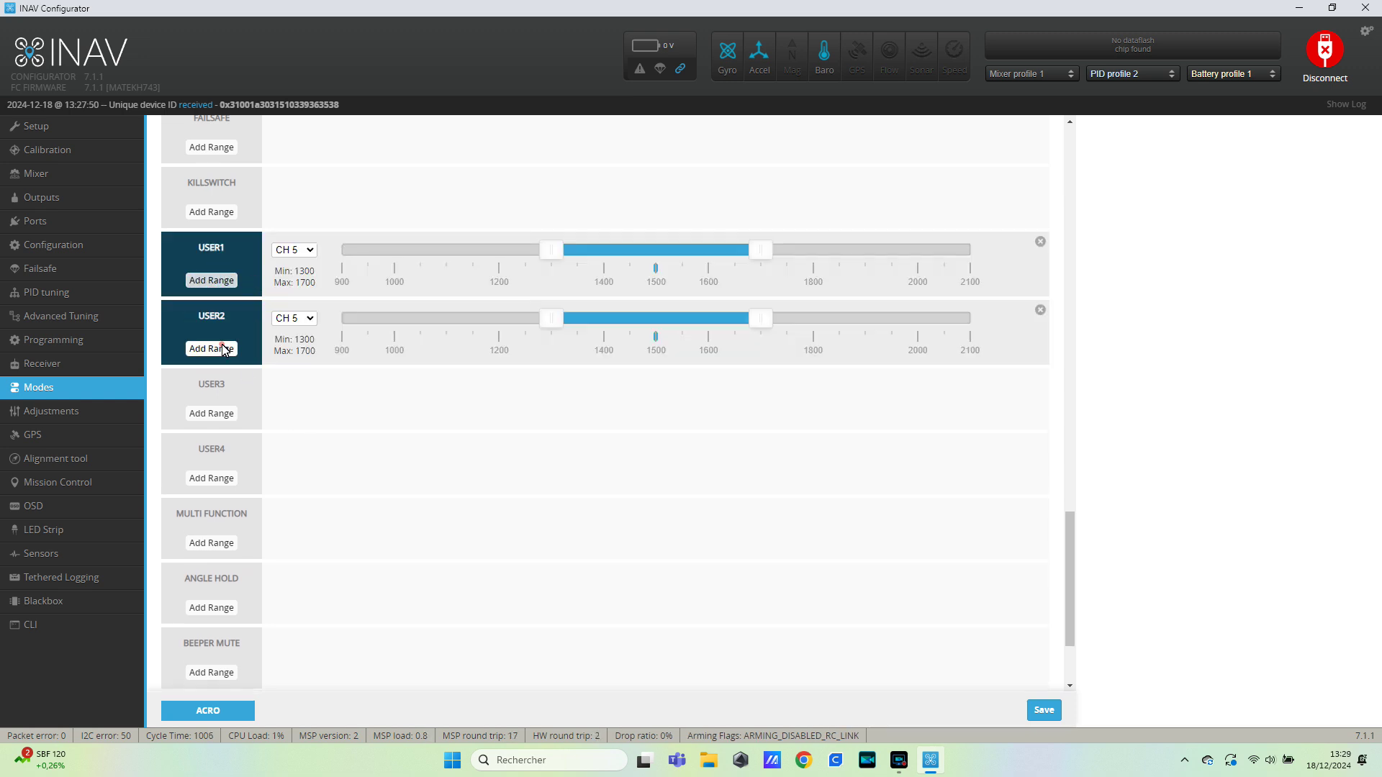
{"action": "left_click", "coordinate": [311, 251]}
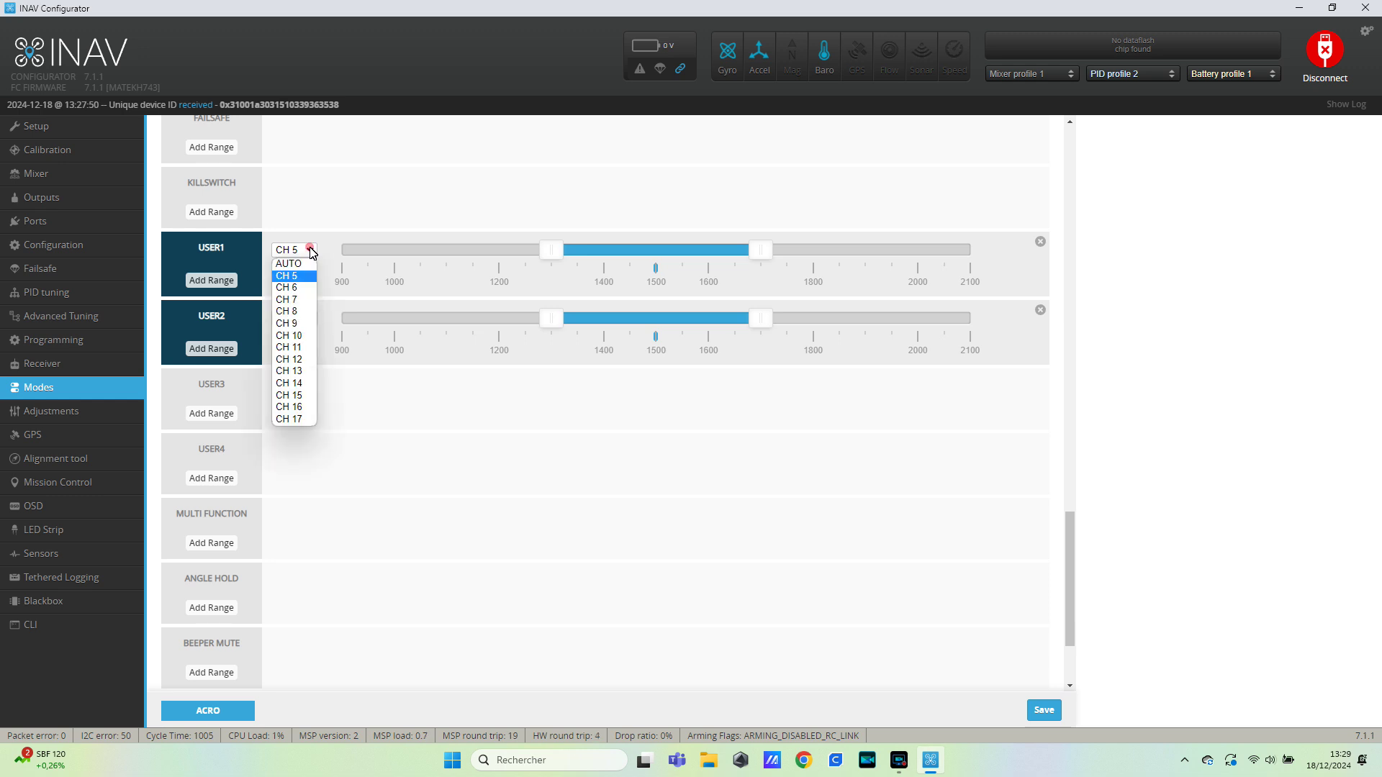
{"action": "left_click", "coordinate": [303, 336]}
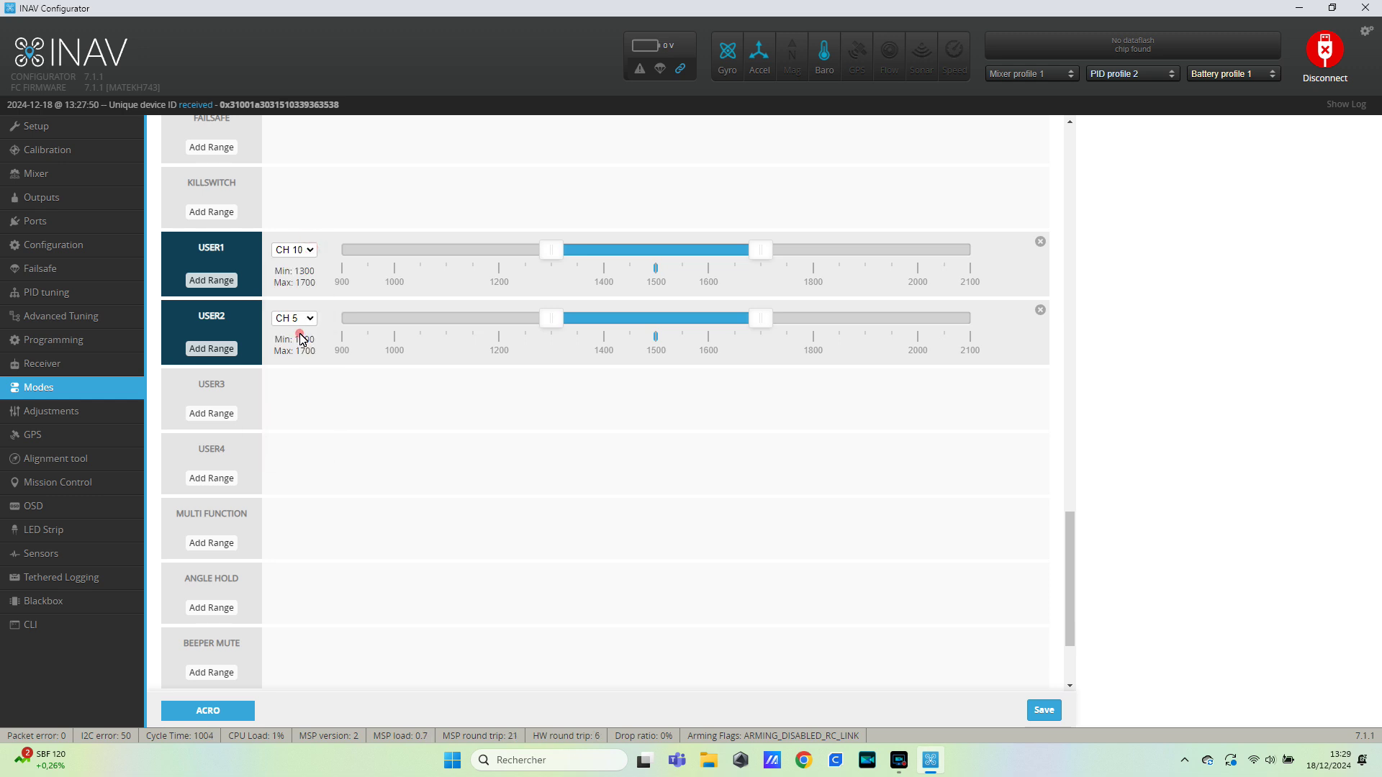
{"action": "left_click", "coordinate": [306, 319]}
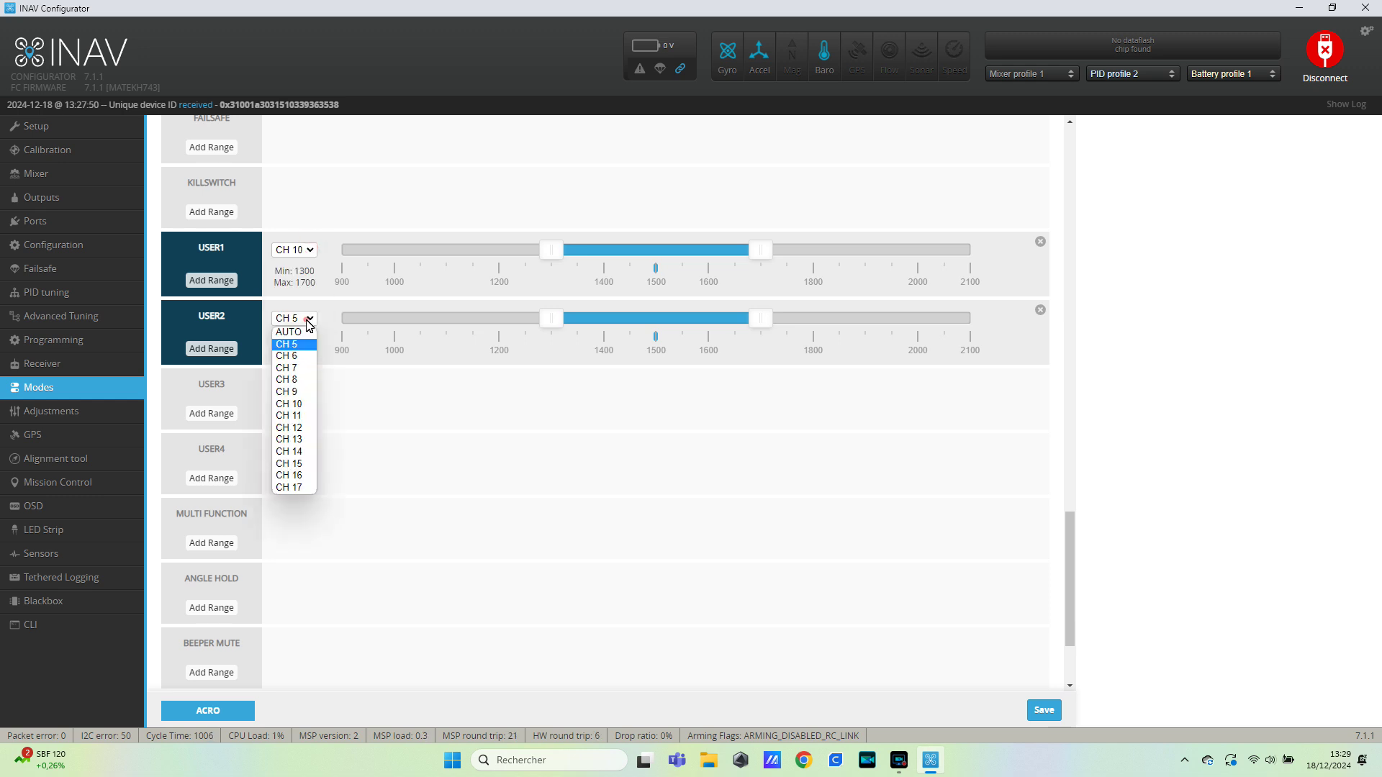
{"action": "left_click", "coordinate": [307, 404]}
Set the USER1 range from 900 to 1250 and the USER2 range from 1300 to 1650
{"action": "left_click_drag", "start_coordinate": [624, 259], "coordinate": [404, 256]}
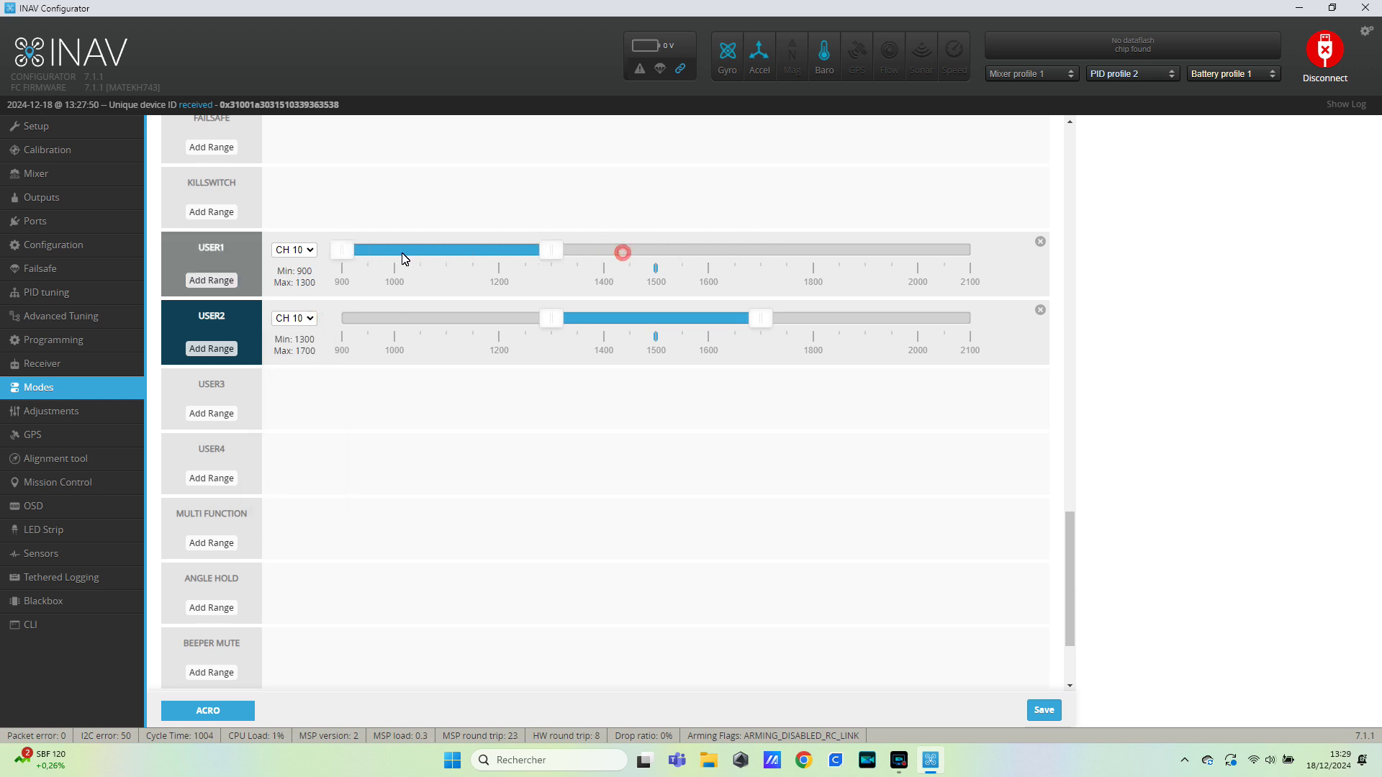
{"action": "left_click_drag", "start_coordinate": [557, 256], "coordinate": [531, 260]}
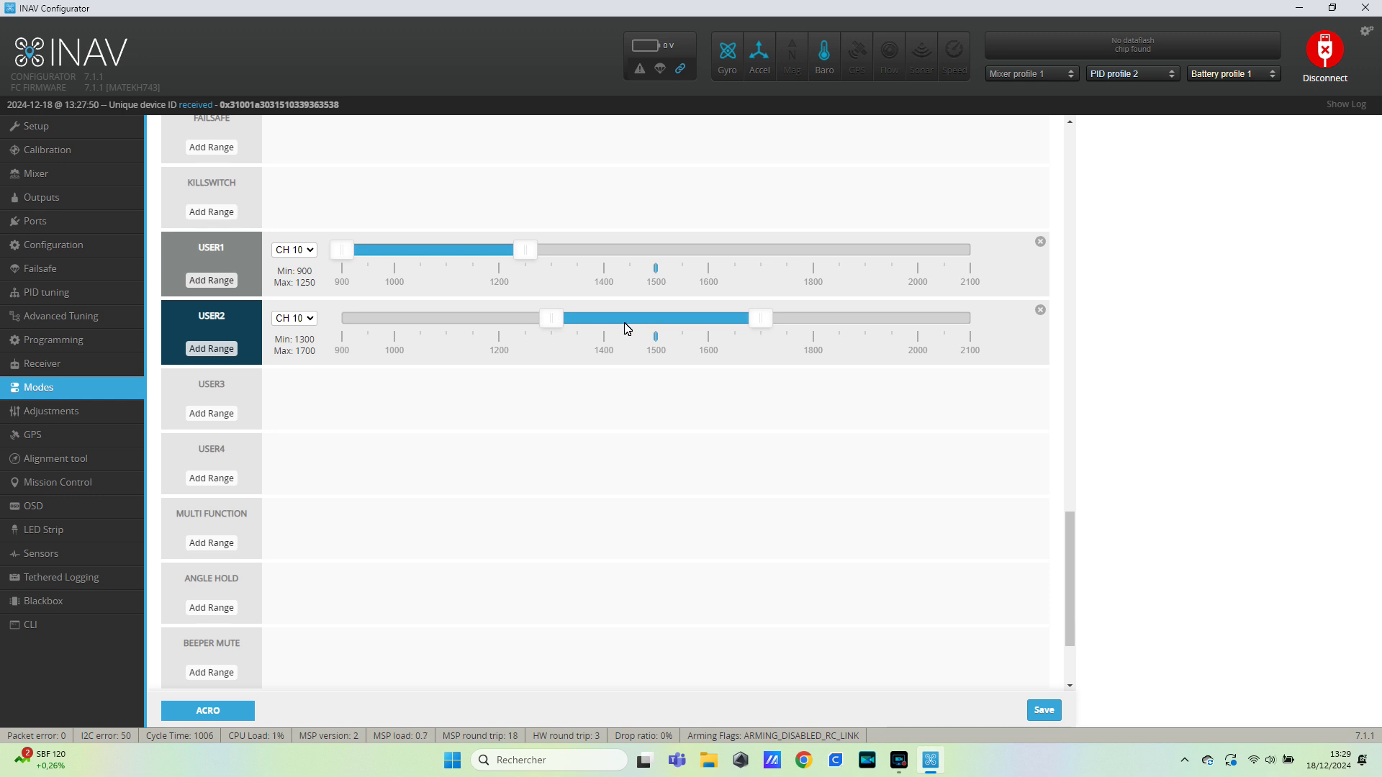
{"action": "left_click_drag", "start_coordinate": [630, 319], "coordinate": [554, 321]}
{"action": "left_click_drag", "start_coordinate": [749, 324], "coordinate": [744, 328]}
Add a second USER1 range on CH 10 from 1725 to 2100, and save the modes
{"action": "left_click", "coordinate": [212, 283]}
{"action": "left_click", "coordinate": [293, 316]}
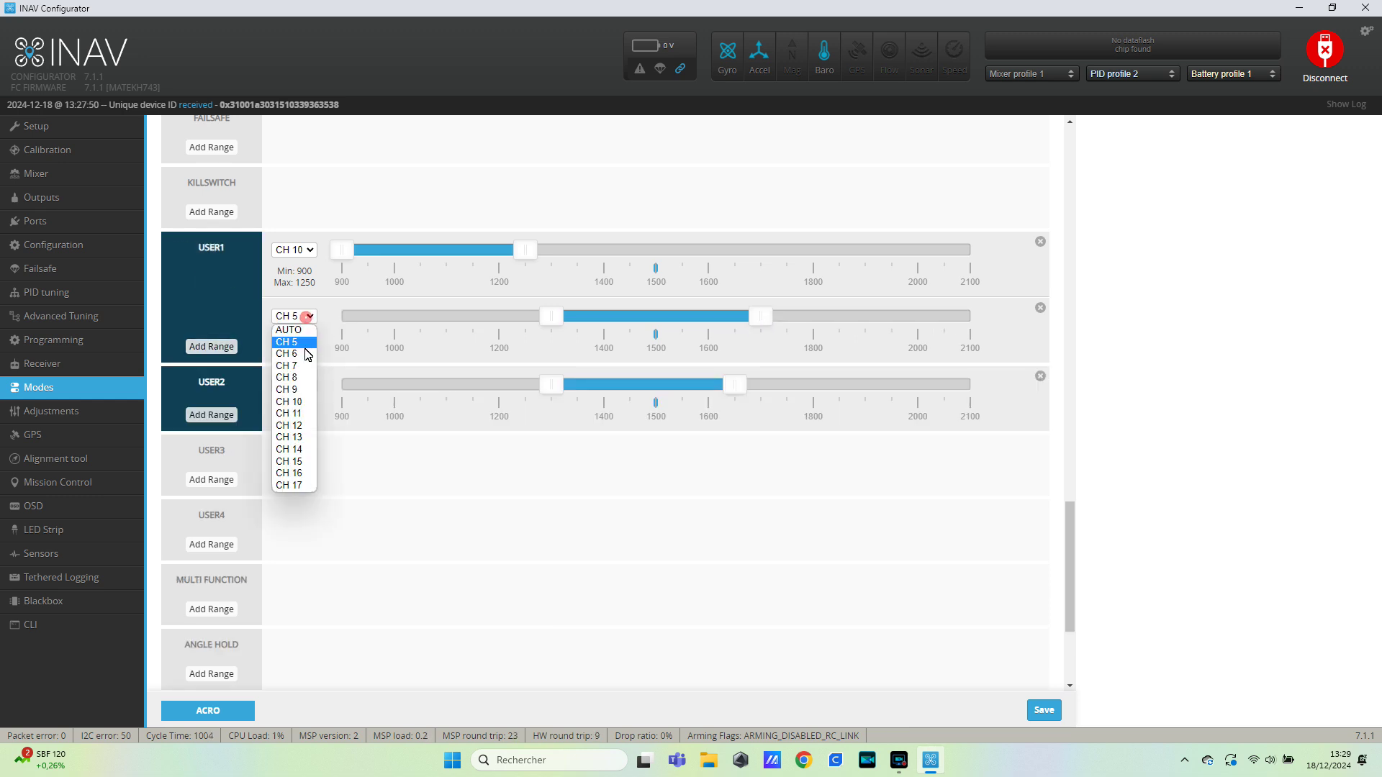
{"action": "left_click", "coordinate": [302, 404]}
{"action": "left_click_drag", "start_coordinate": [638, 317], "coordinate": [857, 320]}
{"action": "left_click_drag", "start_coordinate": [756, 321], "coordinate": [765, 321]}
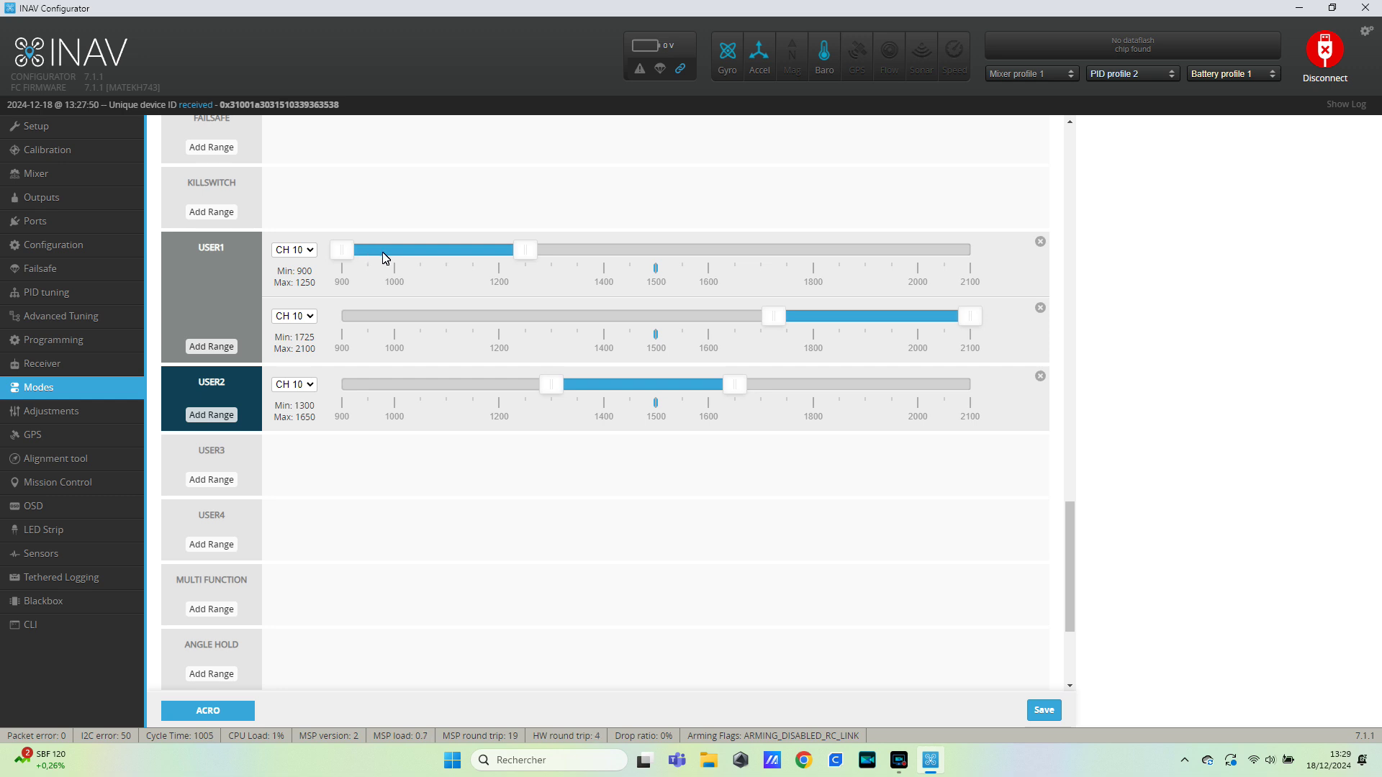
Upload the OSD font to the flight controller with the font manager, then reconnect to the board
{"action": "left_click", "coordinate": [35, 435]}
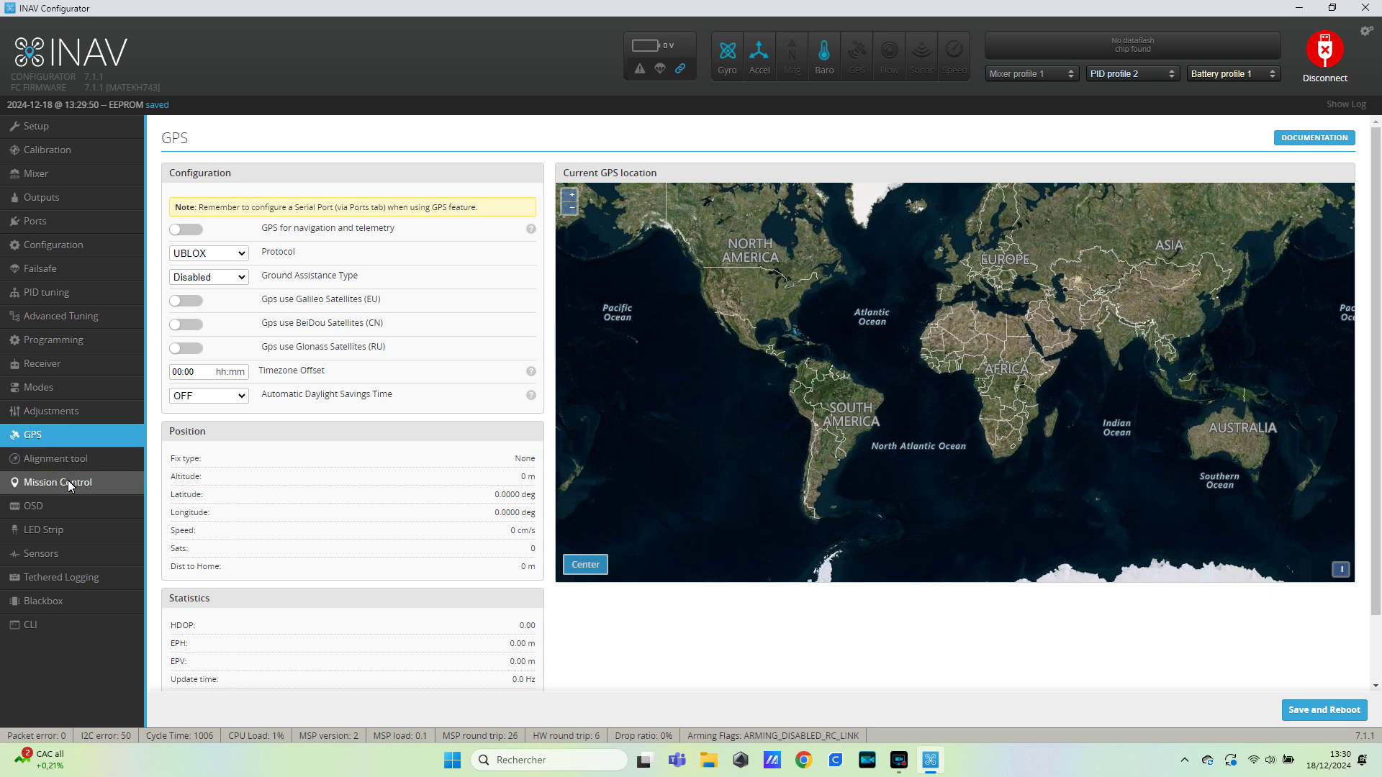
{"action": "left_click", "coordinate": [42, 508]}
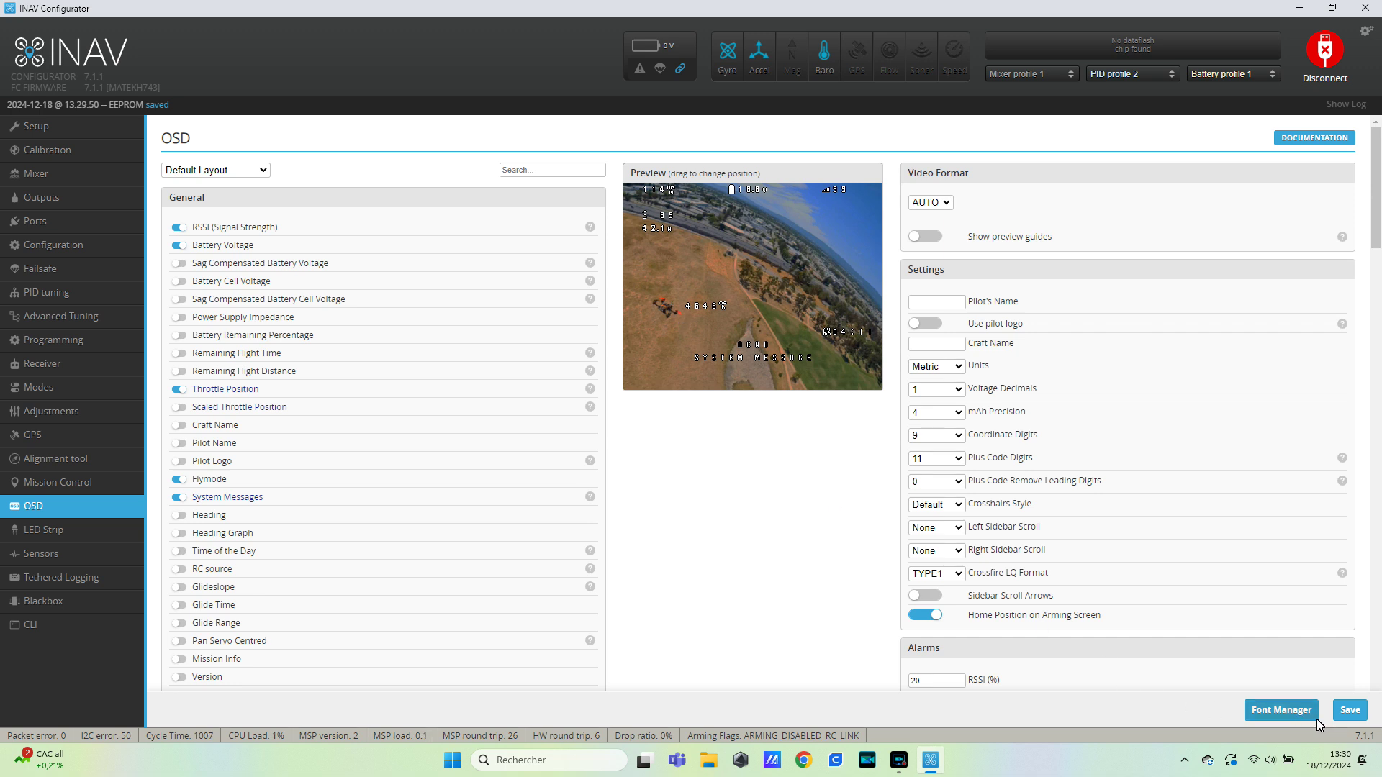
{"action": "left_click", "coordinate": [1276, 713]}
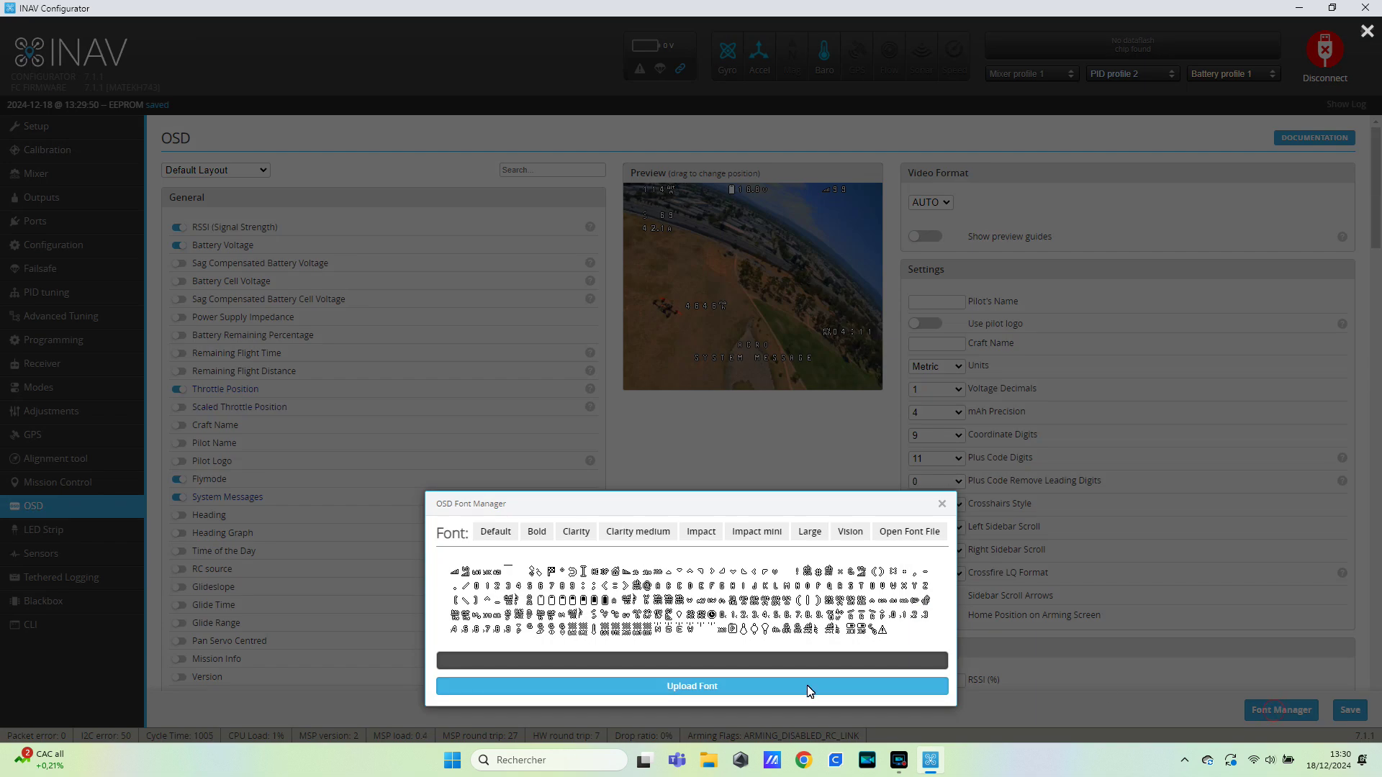
{"action": "left_click", "coordinate": [685, 688]}
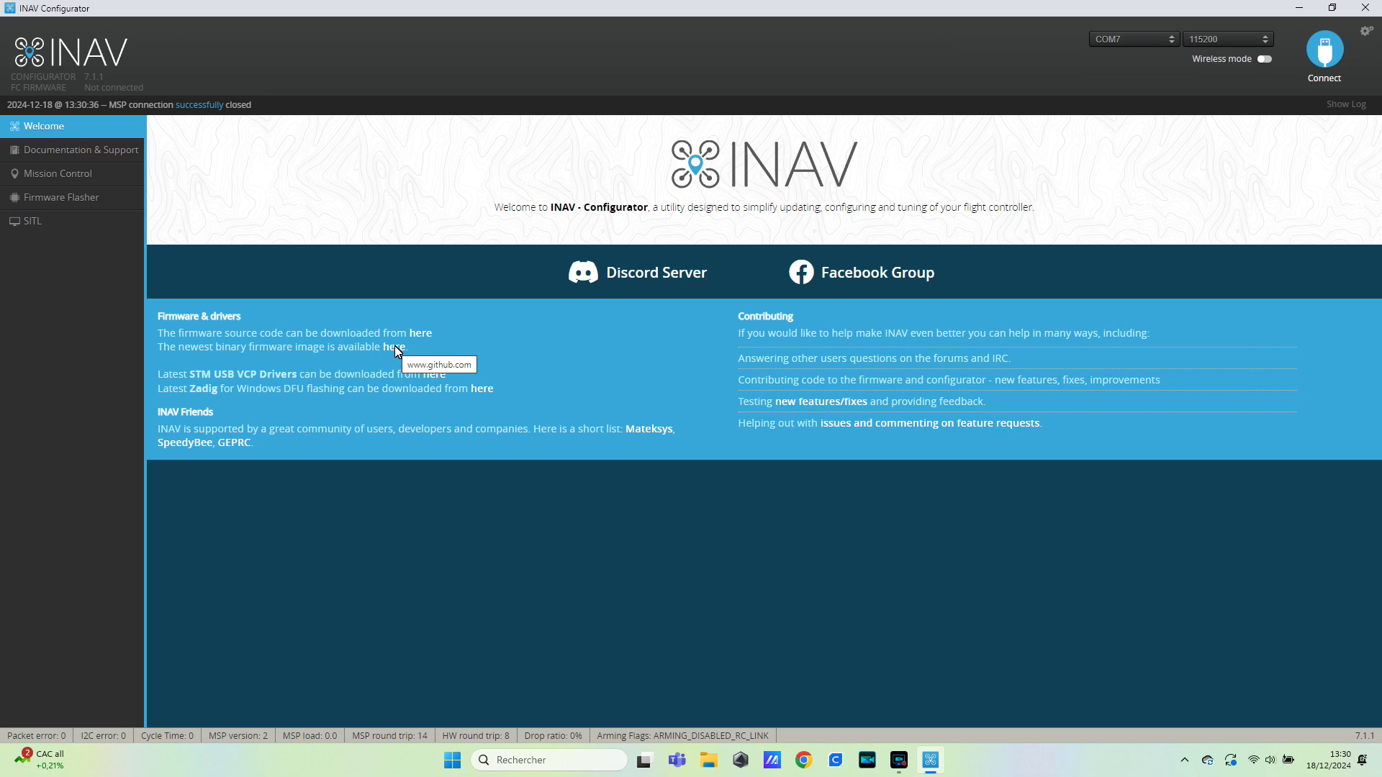
{"action": "left_click", "coordinate": [1325, 51]}
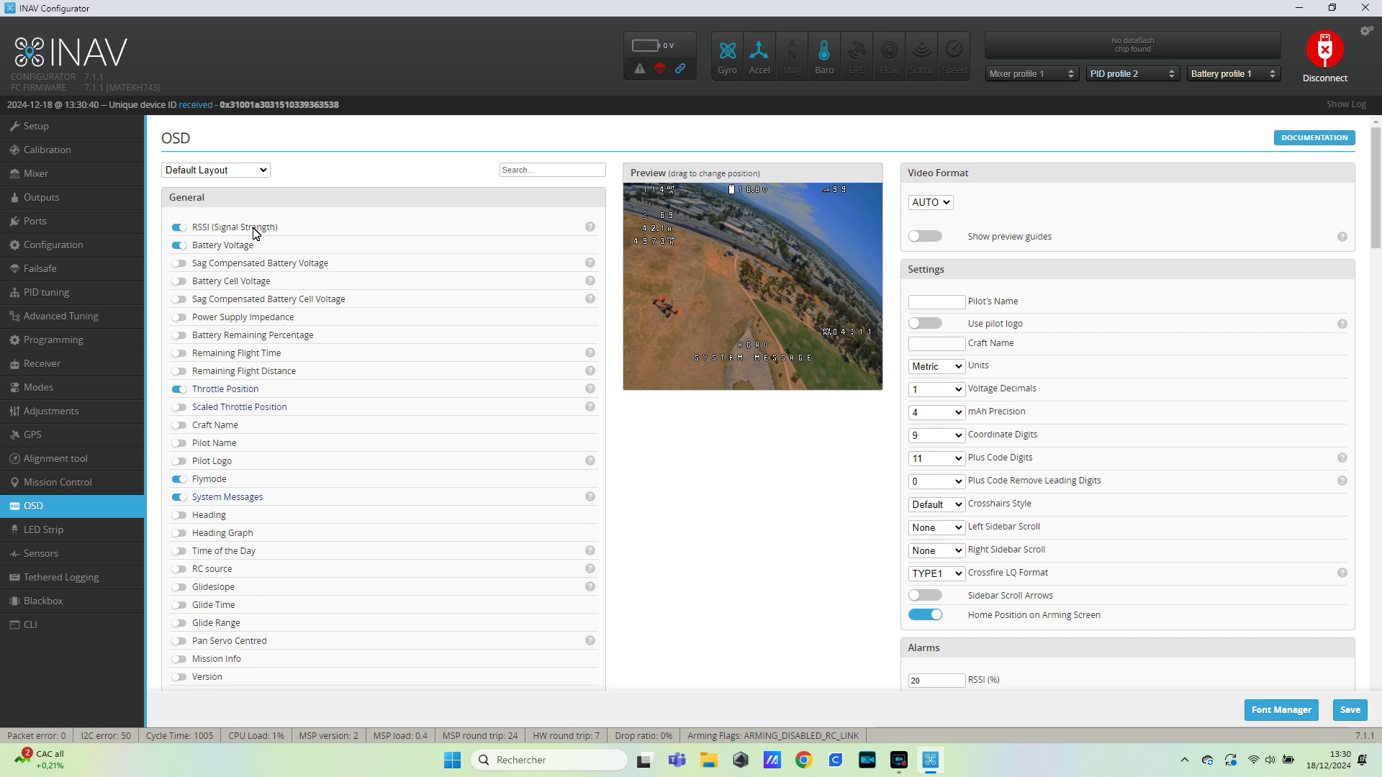
Enable the Battery Cell Voltage, Vario and Numeric vario elements in the OSD layout, keeping RSSI enabled
{"action": "left_click", "coordinate": [179, 227]}
{"action": "left_click", "coordinate": [180, 228]}
{"action": "left_click", "coordinate": [178, 283]}
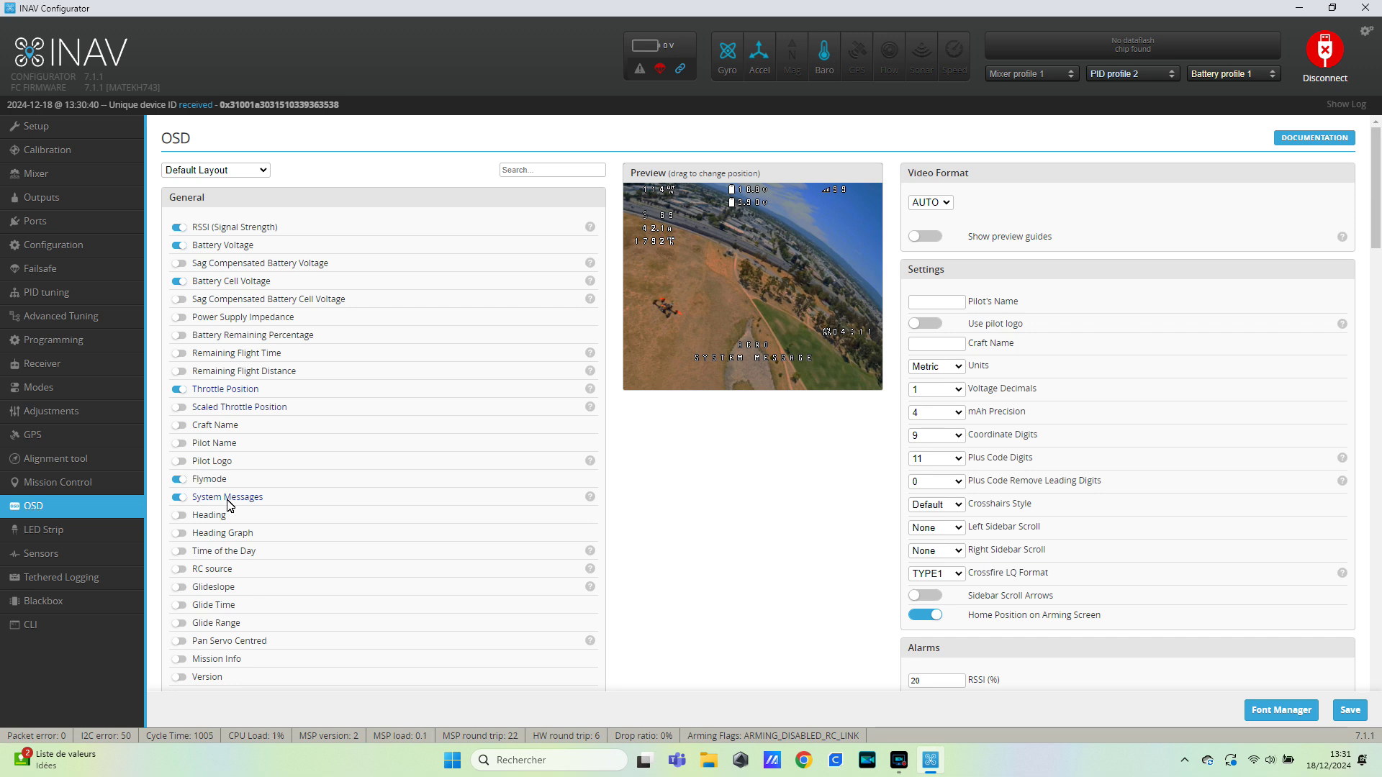
{"action": "scroll", "coordinate": [228, 506], "scroll_direction": "down", "scroll_amount": 2}
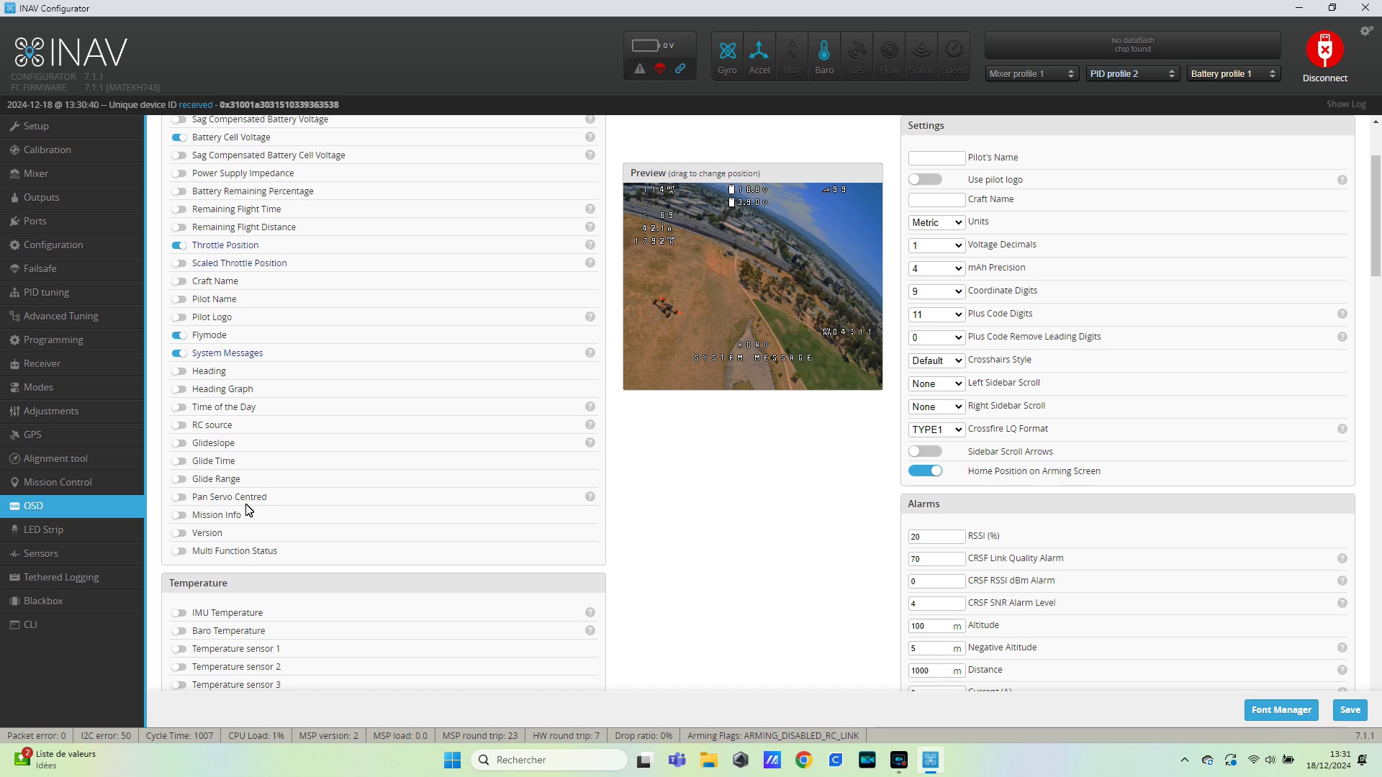
{"action": "scroll", "coordinate": [248, 509], "scroll_direction": "down", "scroll_amount": 7}
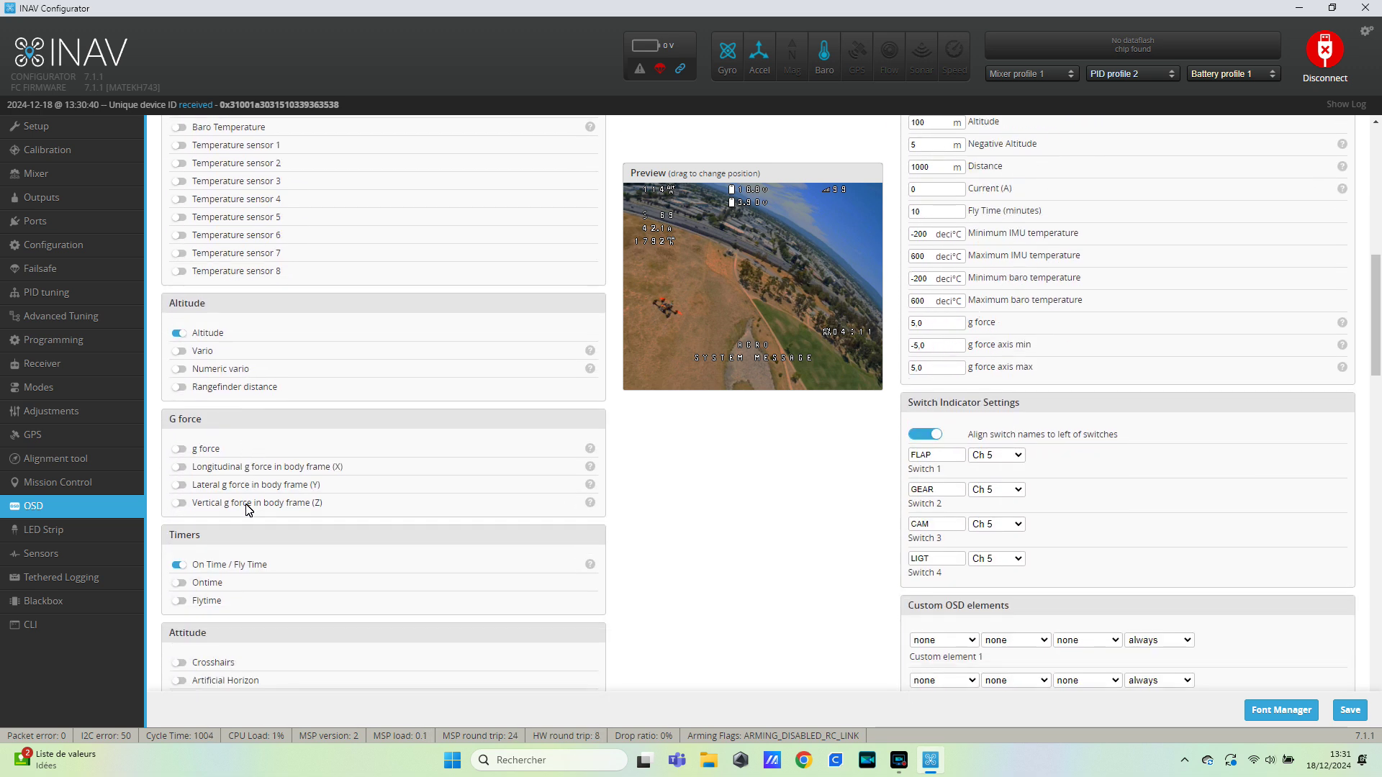
{"action": "left_click", "coordinate": [178, 352]}
{"action": "left_click", "coordinate": [180, 369]}
Replace the On Time / Fly Time OSD element with Flytime, and enable Crosshairs and Artificial Horizon
{"action": "scroll", "coordinate": [203, 444], "scroll_direction": "down", "scroll_amount": 2}
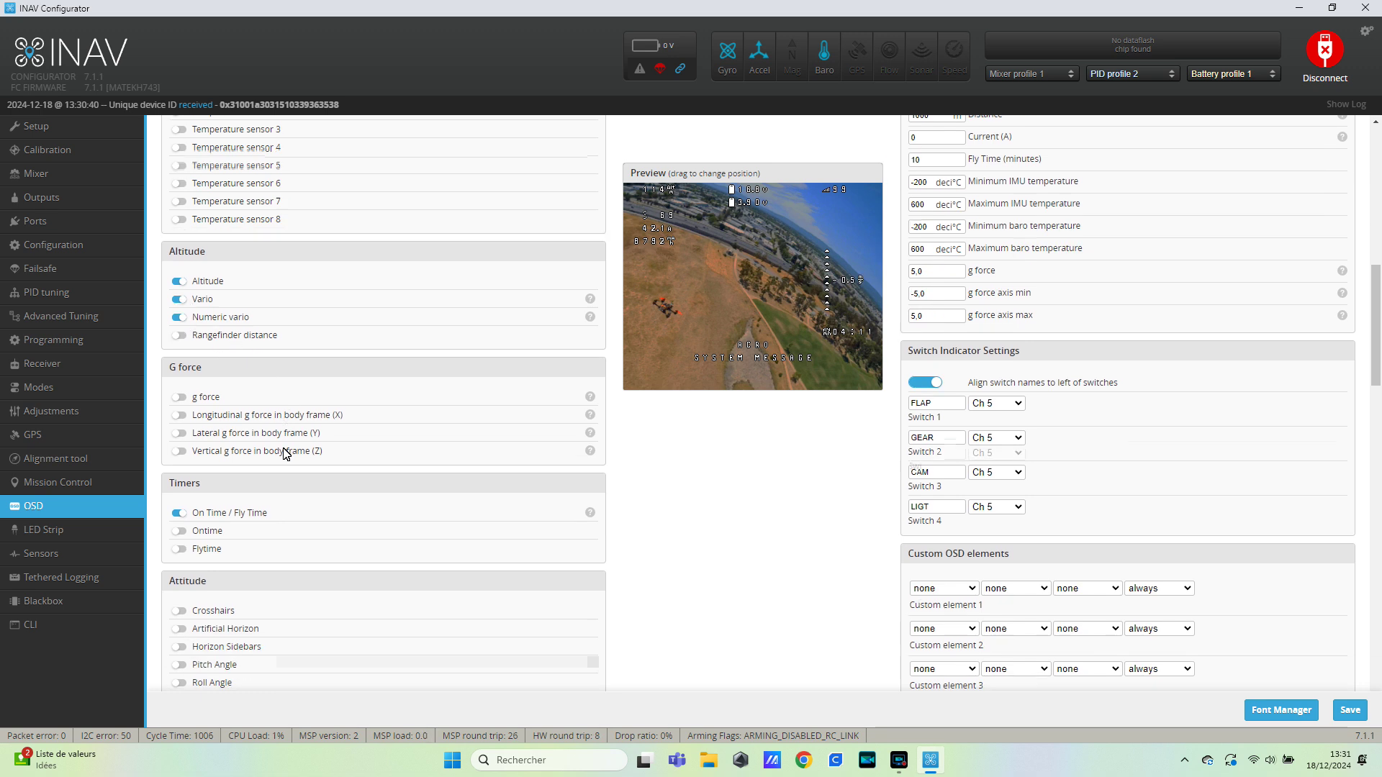
{"action": "left_click", "coordinate": [180, 422]}
{"action": "left_click", "coordinate": [179, 457]}
{"action": "scroll", "coordinate": [354, 475], "scroll_direction": "down", "scroll_amount": 2}
{"action": "left_click", "coordinate": [179, 374]}
{"action": "left_click", "coordinate": [180, 394]}
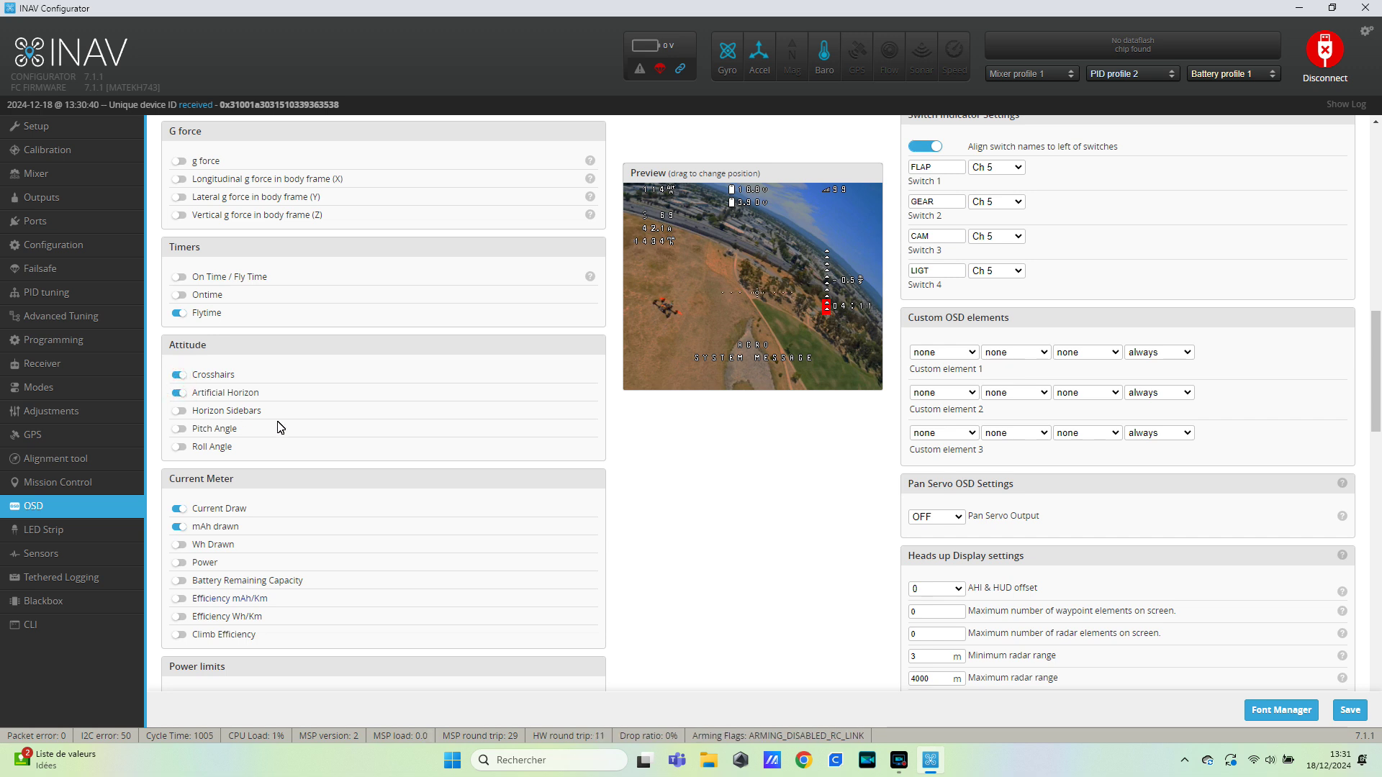
In the OSD preview, move the vario bar to the right edge, Flytime to the lower-right corner, and the flight mode below the system message
{"action": "scroll", "coordinate": [323, 432], "scroll_direction": "down", "scroll_amount": 2}
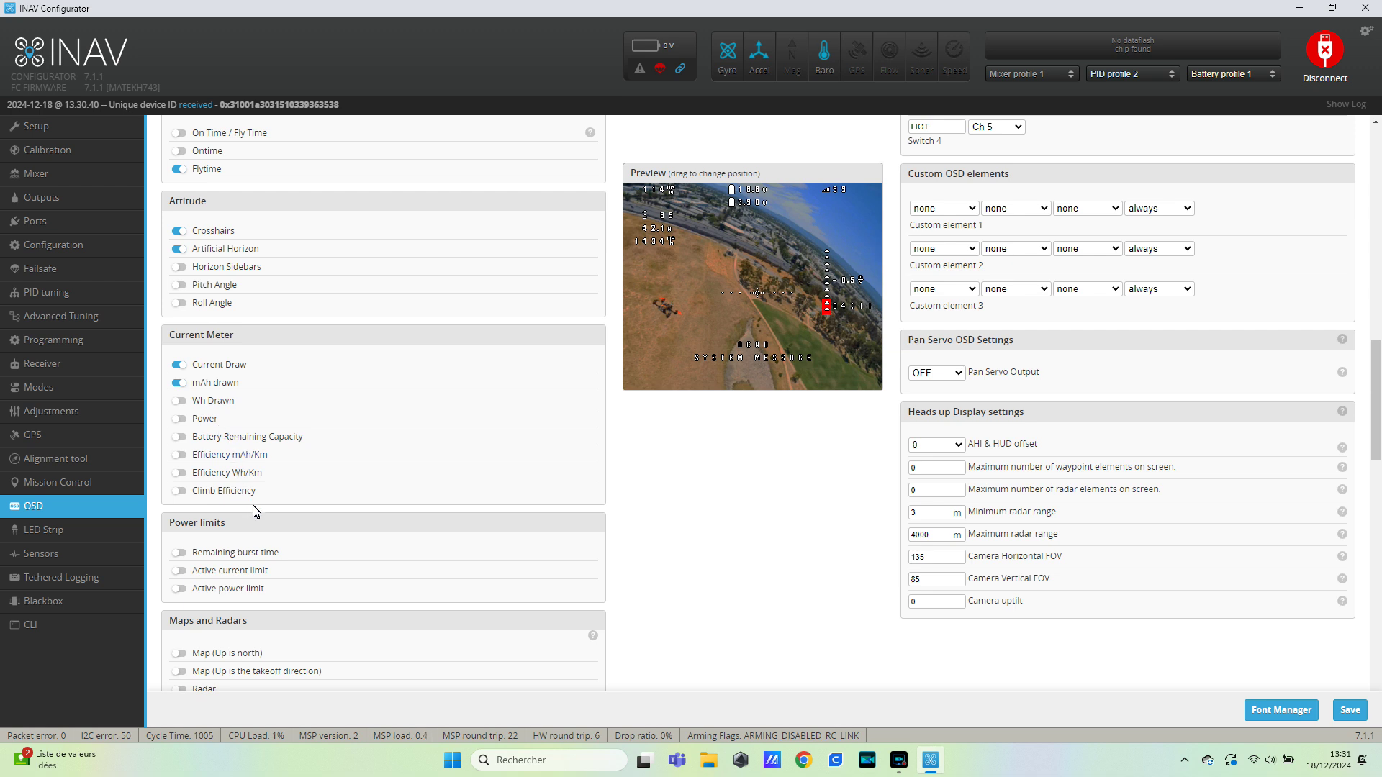
{"action": "scroll", "coordinate": [311, 534], "scroll_direction": "down", "scroll_amount": 4}
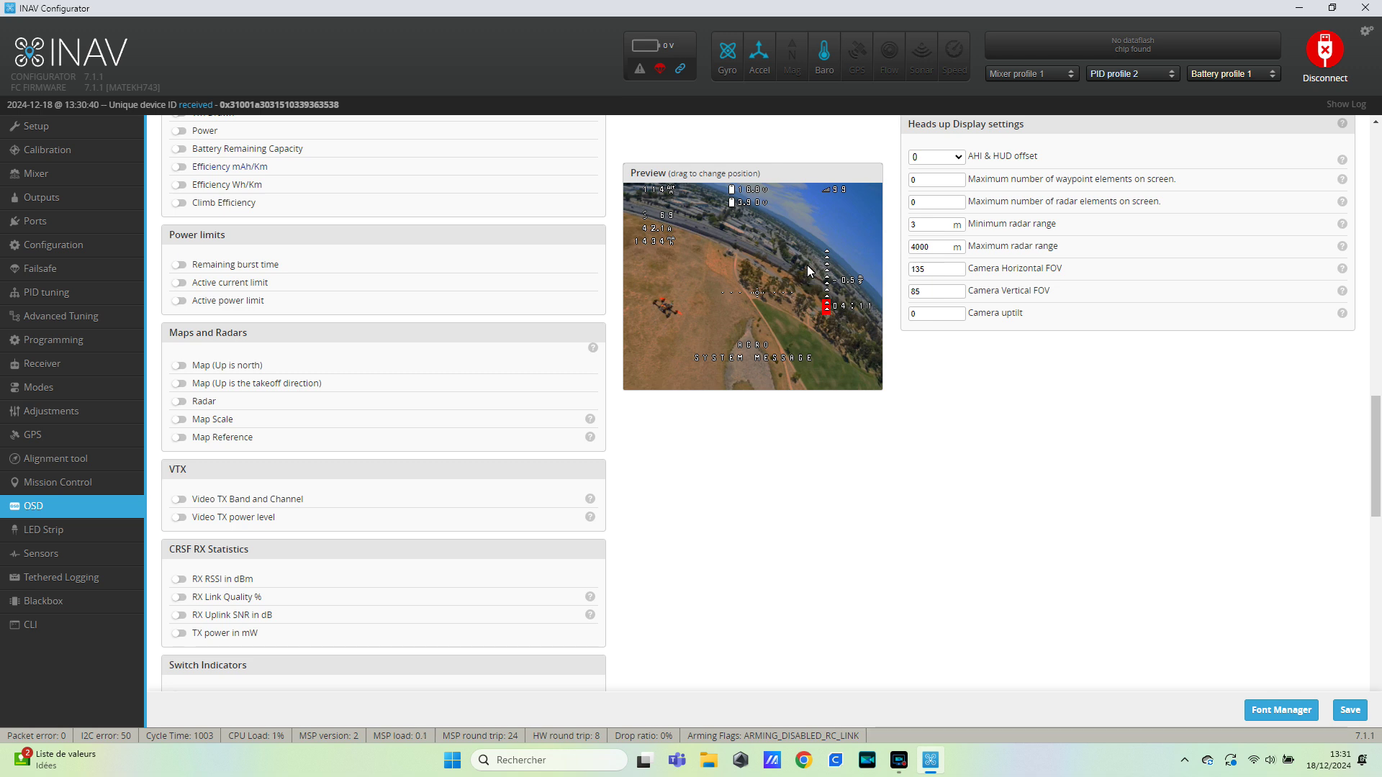
{"action": "left_click_drag", "start_coordinate": [830, 268], "coordinate": [868, 229]}
{"action": "left_click_drag", "start_coordinate": [828, 307], "coordinate": [834, 385]}
{"action": "left_click_drag", "start_coordinate": [750, 375], "coordinate": [749, 376]}
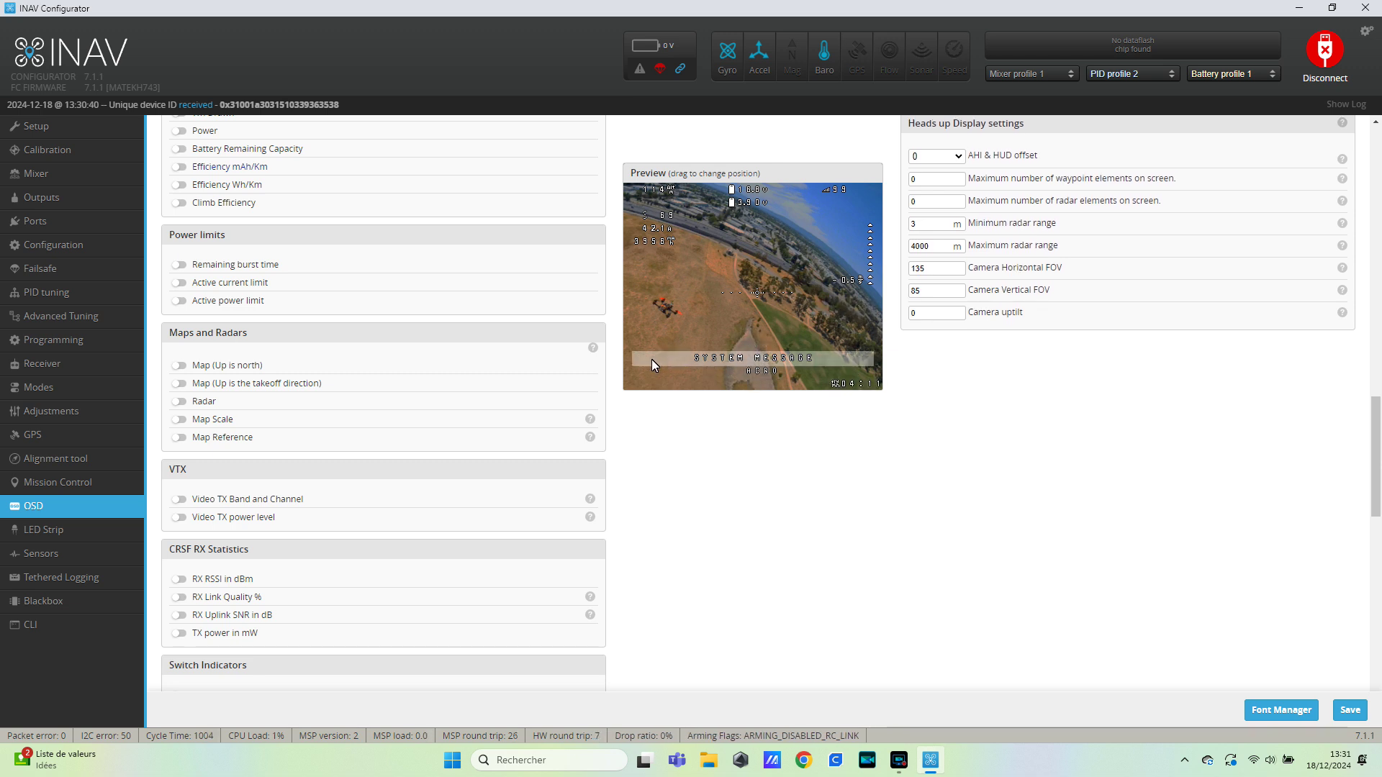
Place mAh drawn in the OSD preview's lower-left corner, current draw above Flytime, and altitude left of the center
{"action": "left_click_drag", "start_coordinate": [642, 332], "coordinate": [638, 376]}
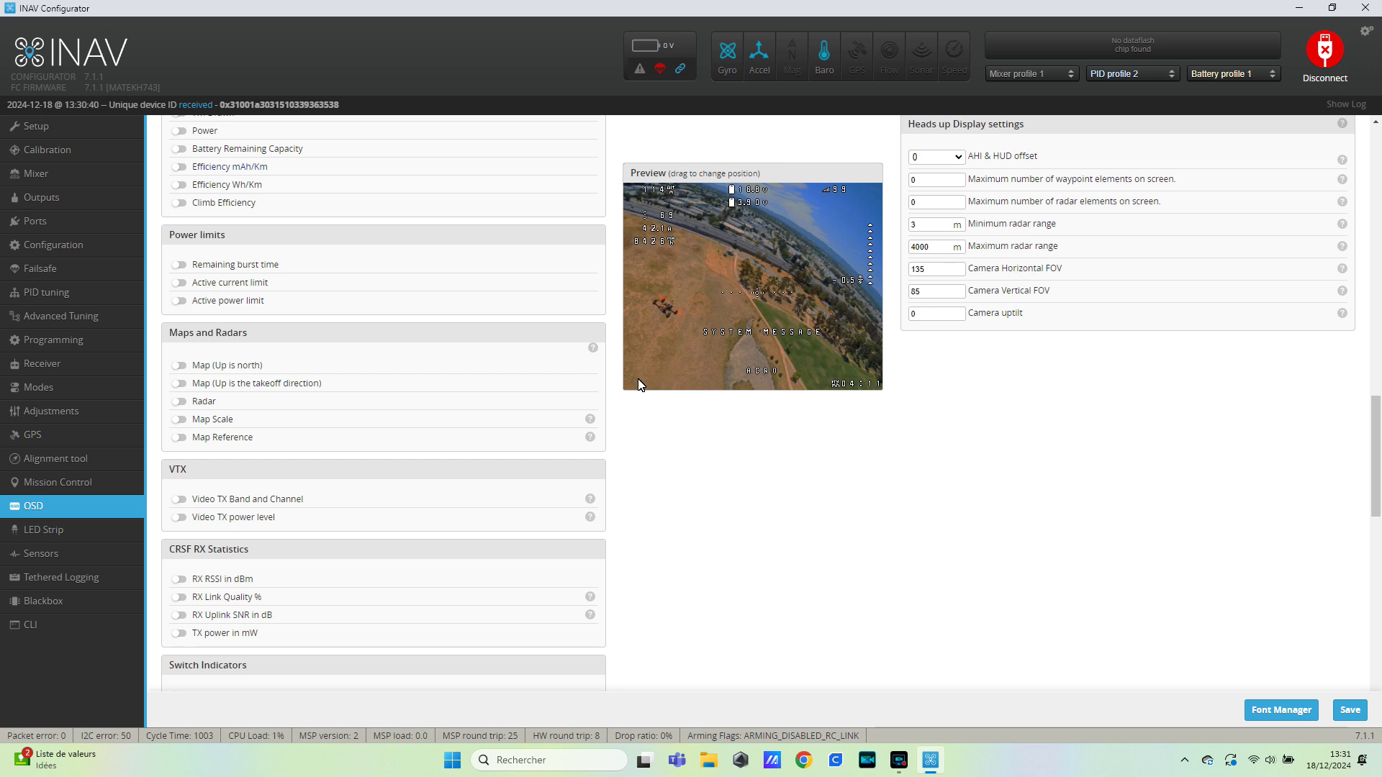
{"action": "left_click_drag", "start_coordinate": [651, 236], "coordinate": [850, 362]}
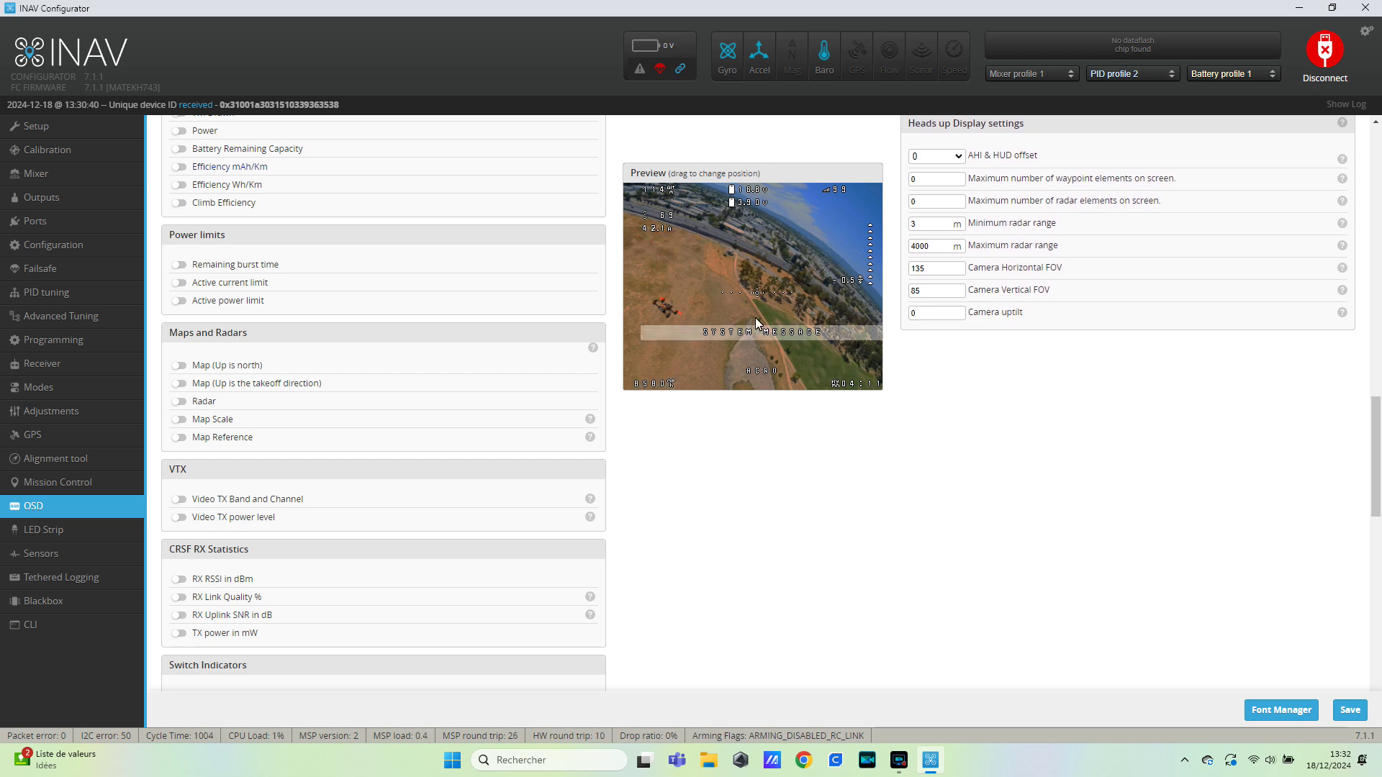
{"action": "left_click_drag", "start_coordinate": [649, 194], "coordinate": [670, 296]}
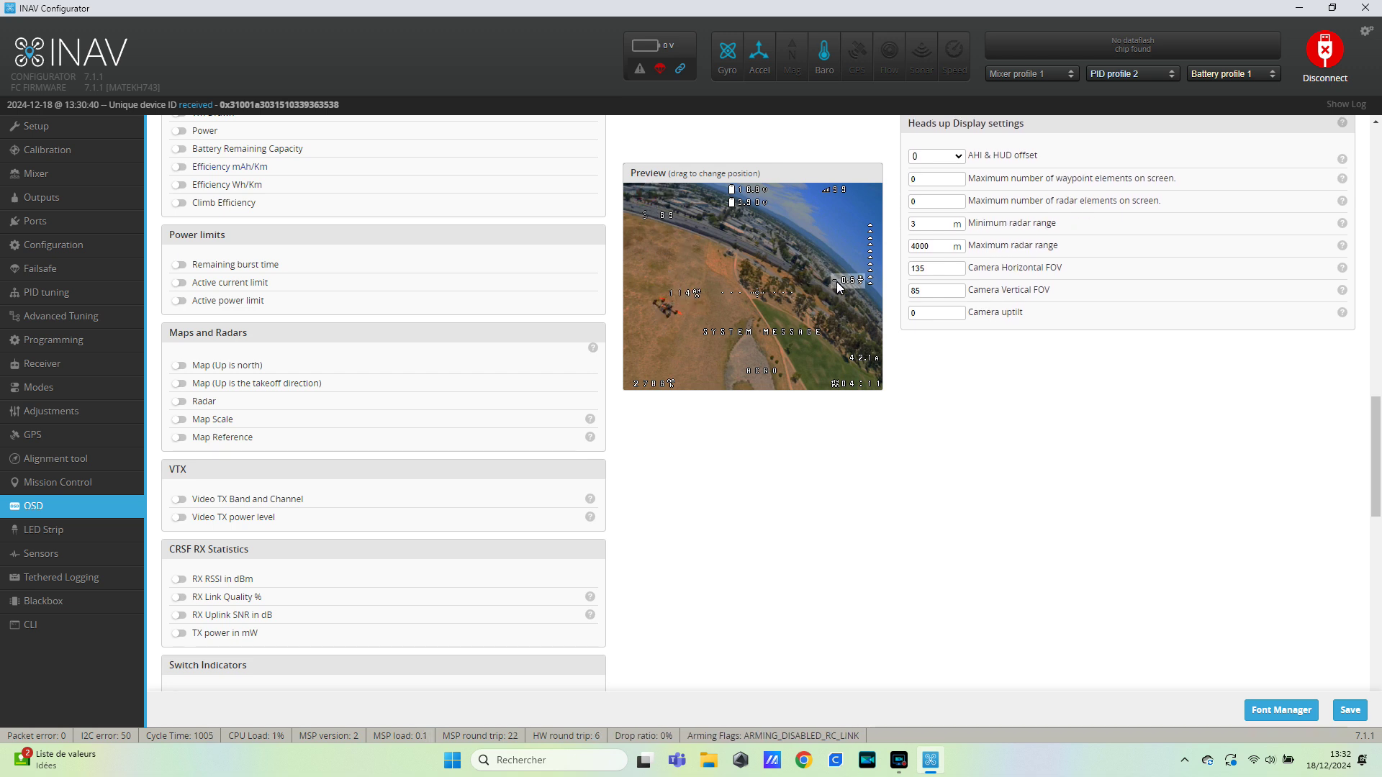
Place the numeric vario beside the vario bar and stack the battery voltage and cell voltage above mAh drawn in the OSD preview
{"action": "left_click_drag", "start_coordinate": [836, 262], "coordinate": [836, 262]}
{"action": "left_click_drag", "start_coordinate": [742, 202], "coordinate": [637, 369]}
{"action": "left_click_drag", "start_coordinate": [733, 193], "coordinate": [639, 358]}
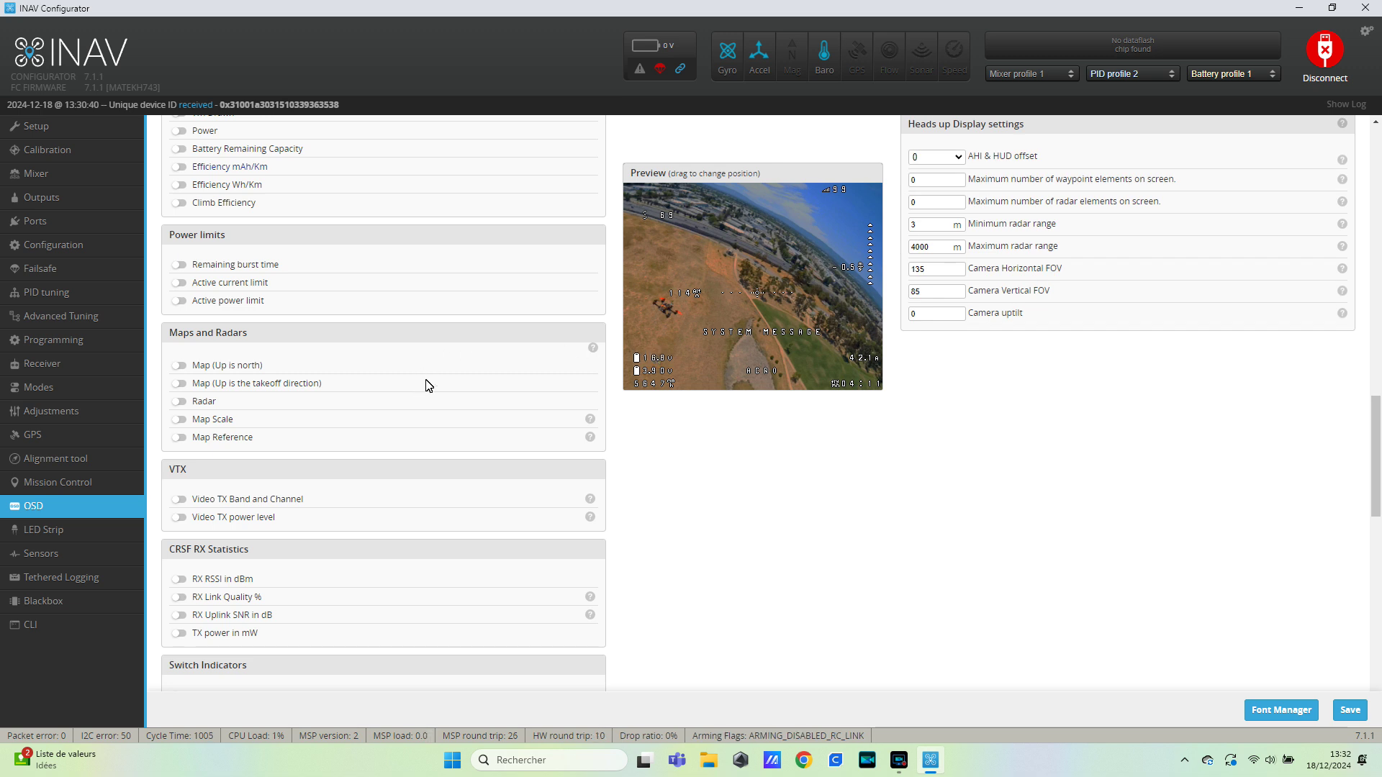
Enable the Video TX power level and RX Link Quality % OSD elements, and place the link quality beside RSSI along the preview's upper edge
{"action": "left_click", "coordinate": [177, 517]}
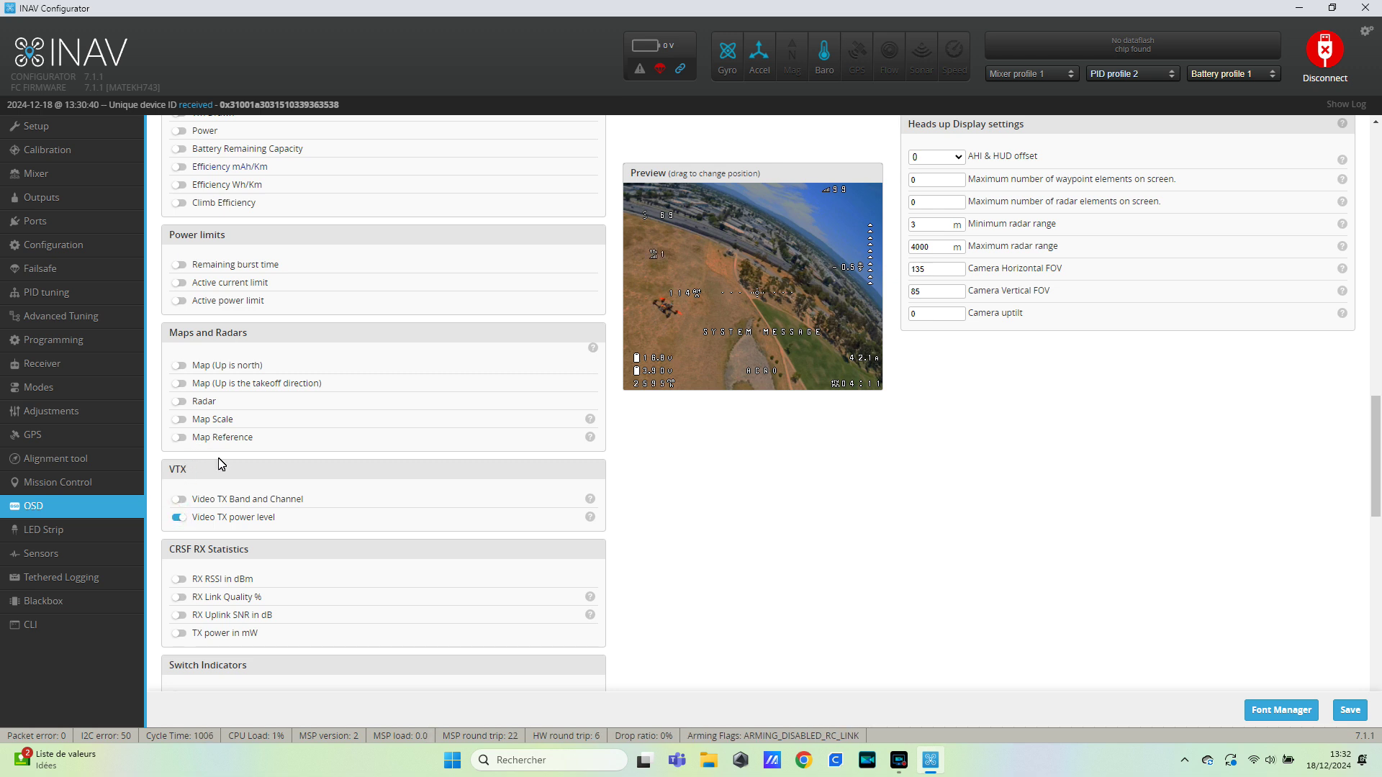
{"action": "scroll", "coordinate": [308, 484], "scroll_direction": "down", "scroll_amount": 3}
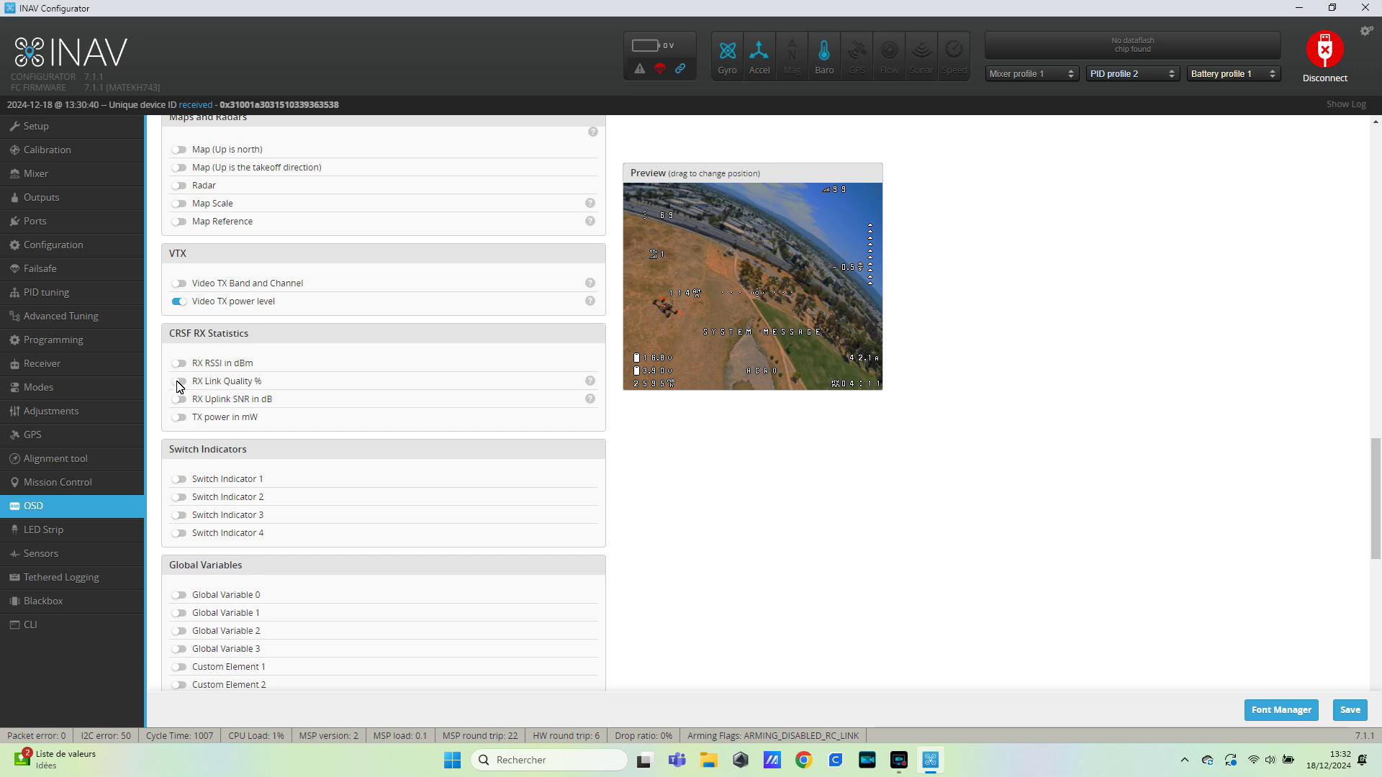
{"action": "left_click", "coordinate": [178, 381]}
{"action": "left_click_drag", "start_coordinate": [839, 332], "coordinate": [821, 194]}
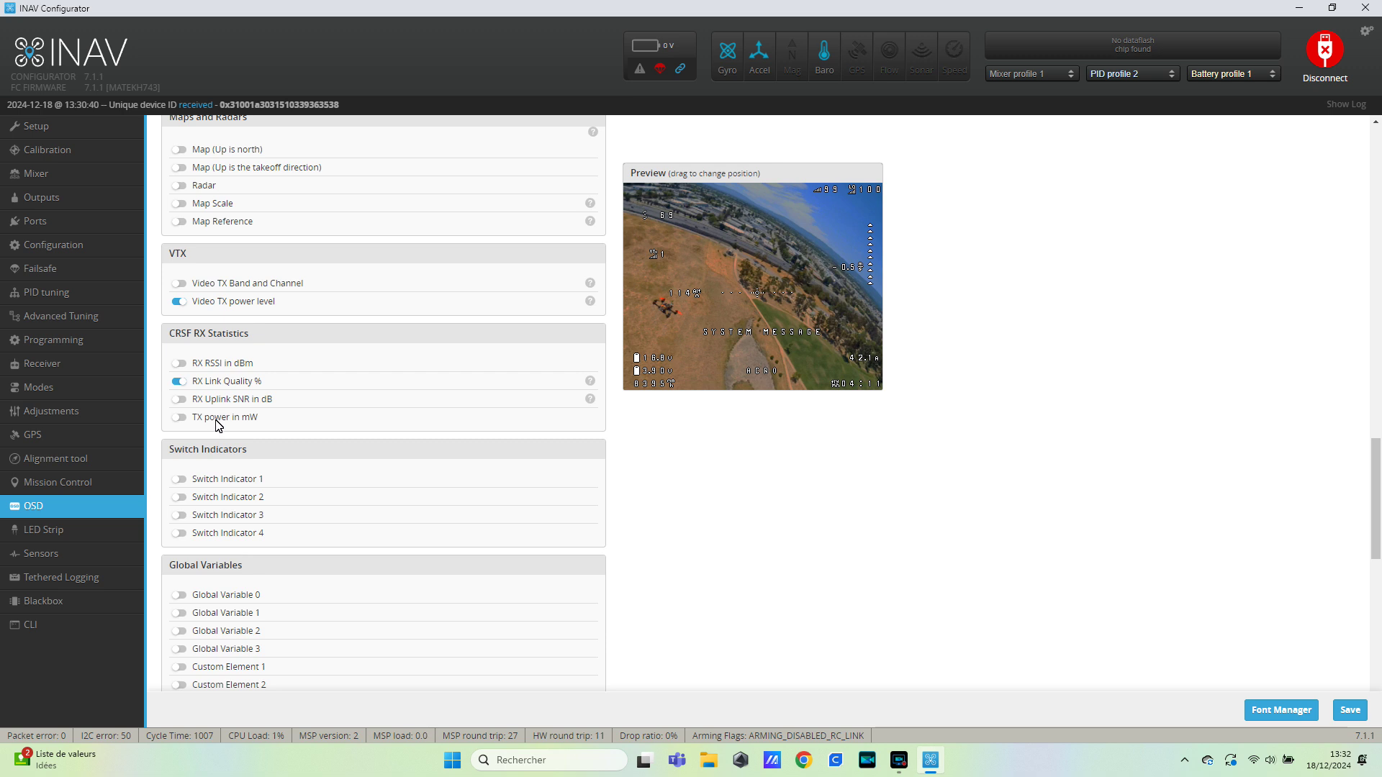
Enable TX power in mW, place it below the throttle position in the OSD preview, and align the Video TX power level beneath it
{"action": "left_click", "coordinate": [179, 421]}
{"action": "left_click_drag", "start_coordinate": [855, 320], "coordinate": [644, 236]}
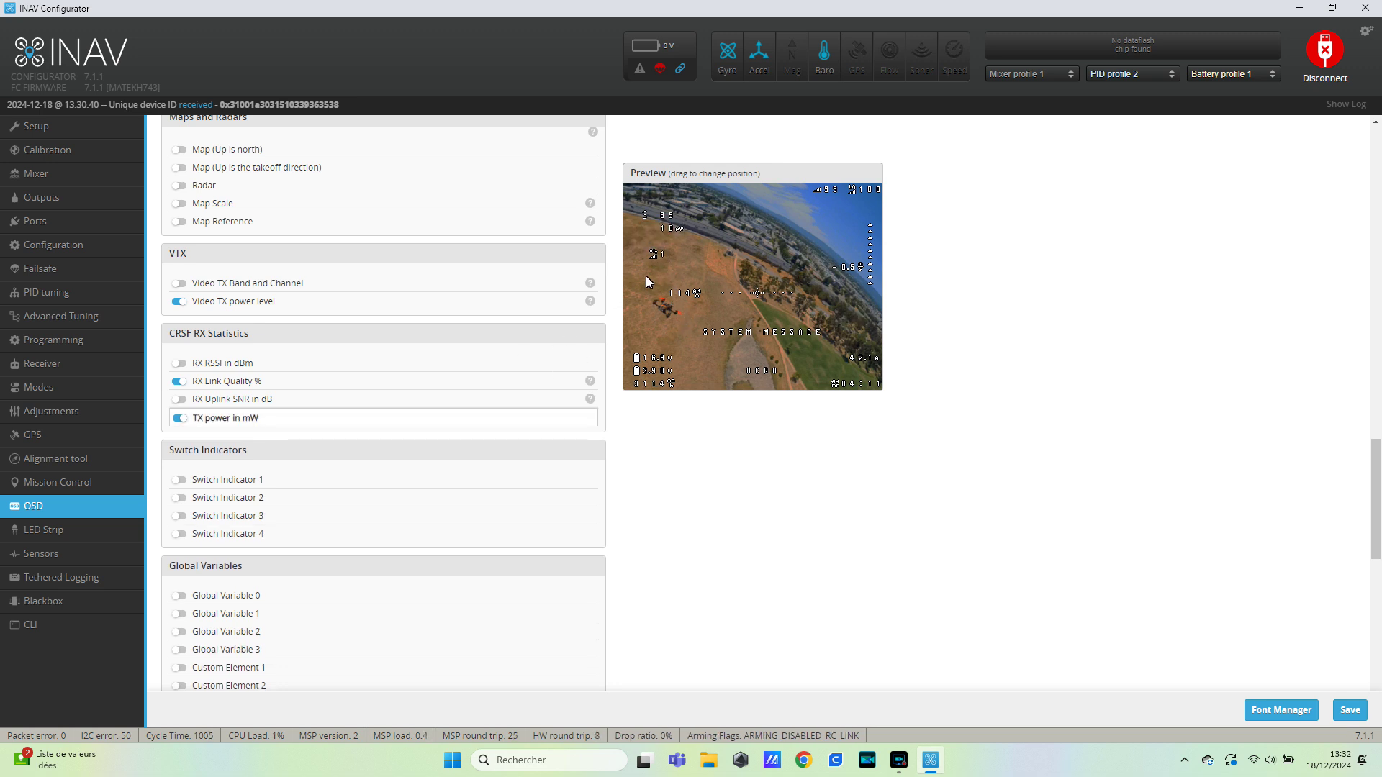
{"action": "left_click_drag", "start_coordinate": [654, 255], "coordinate": [646, 244]}
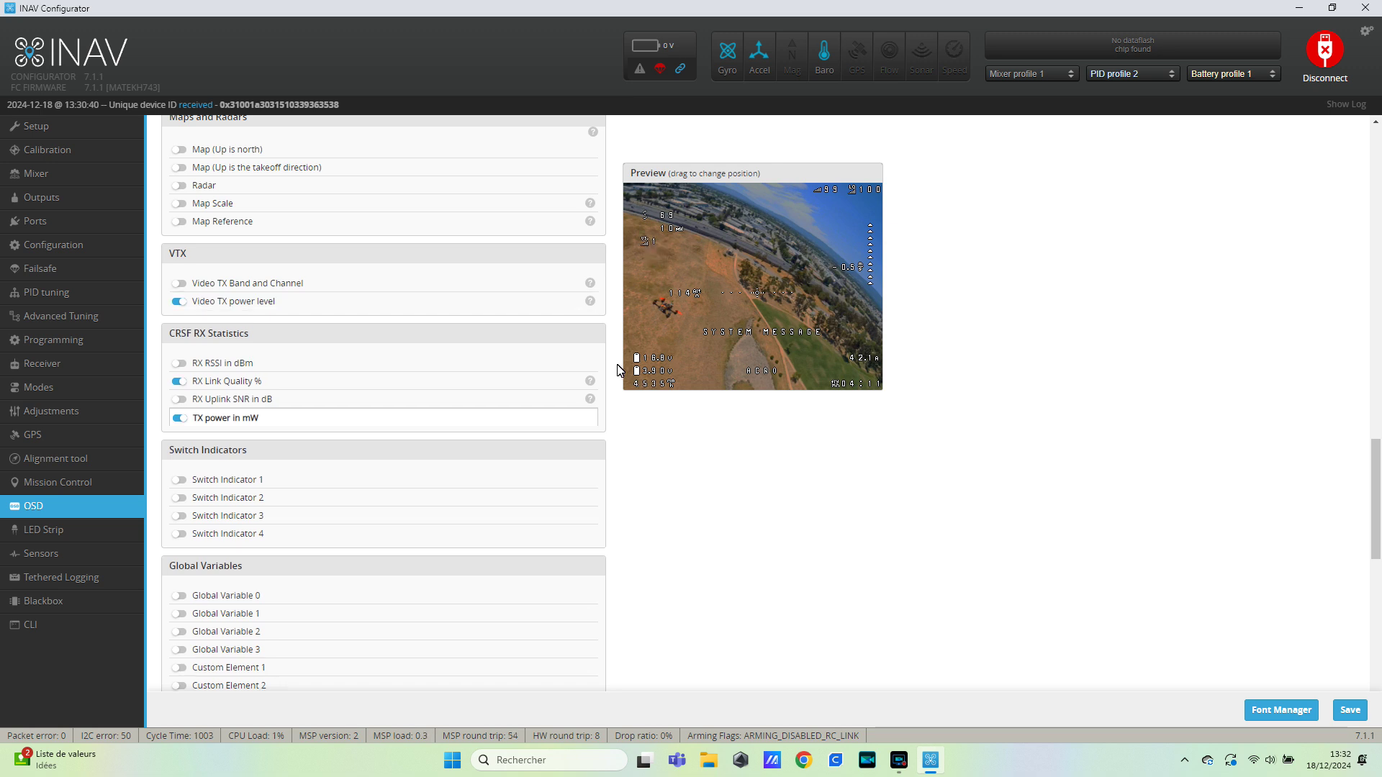
{"action": "scroll", "coordinate": [333, 462], "scroll_direction": "down", "scroll_amount": 5}
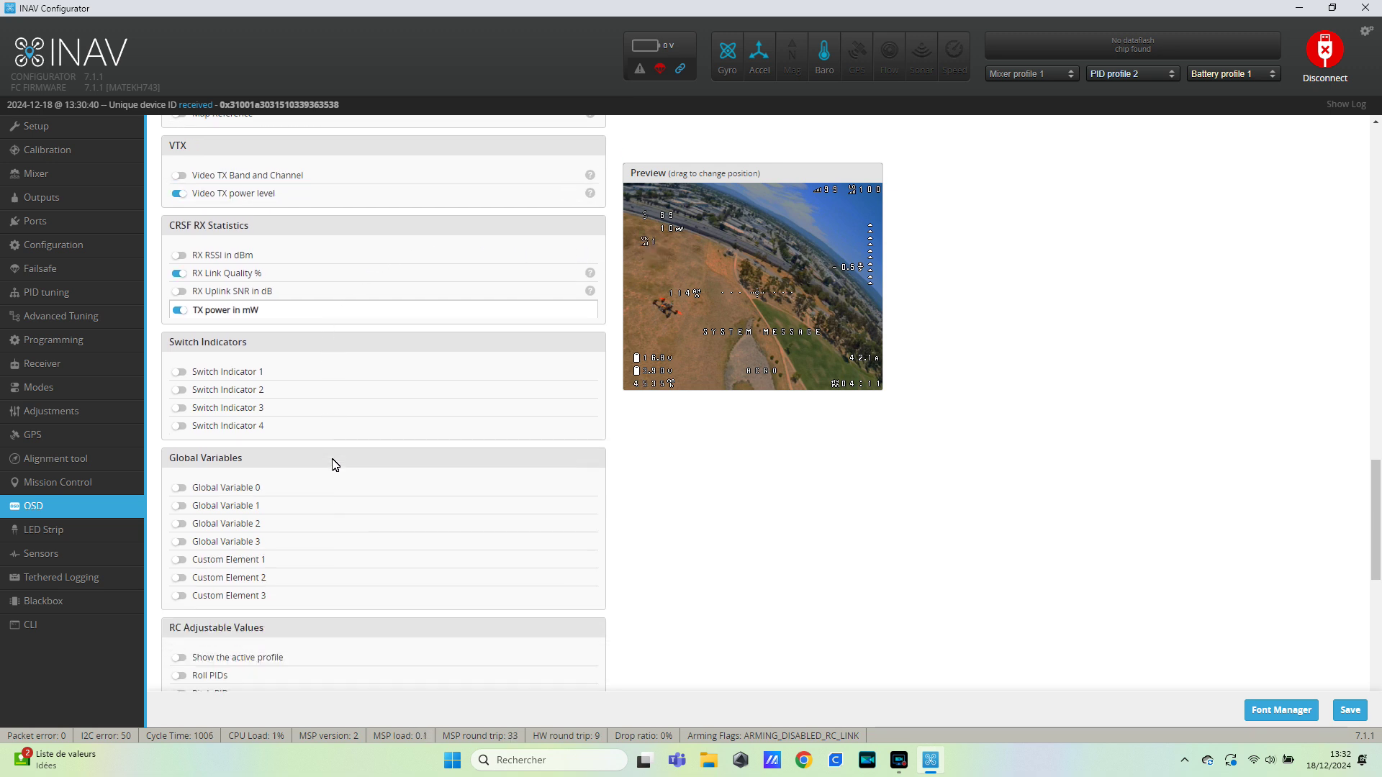
{"action": "scroll", "coordinate": [334, 464], "scroll_direction": "down", "scroll_amount": 6}
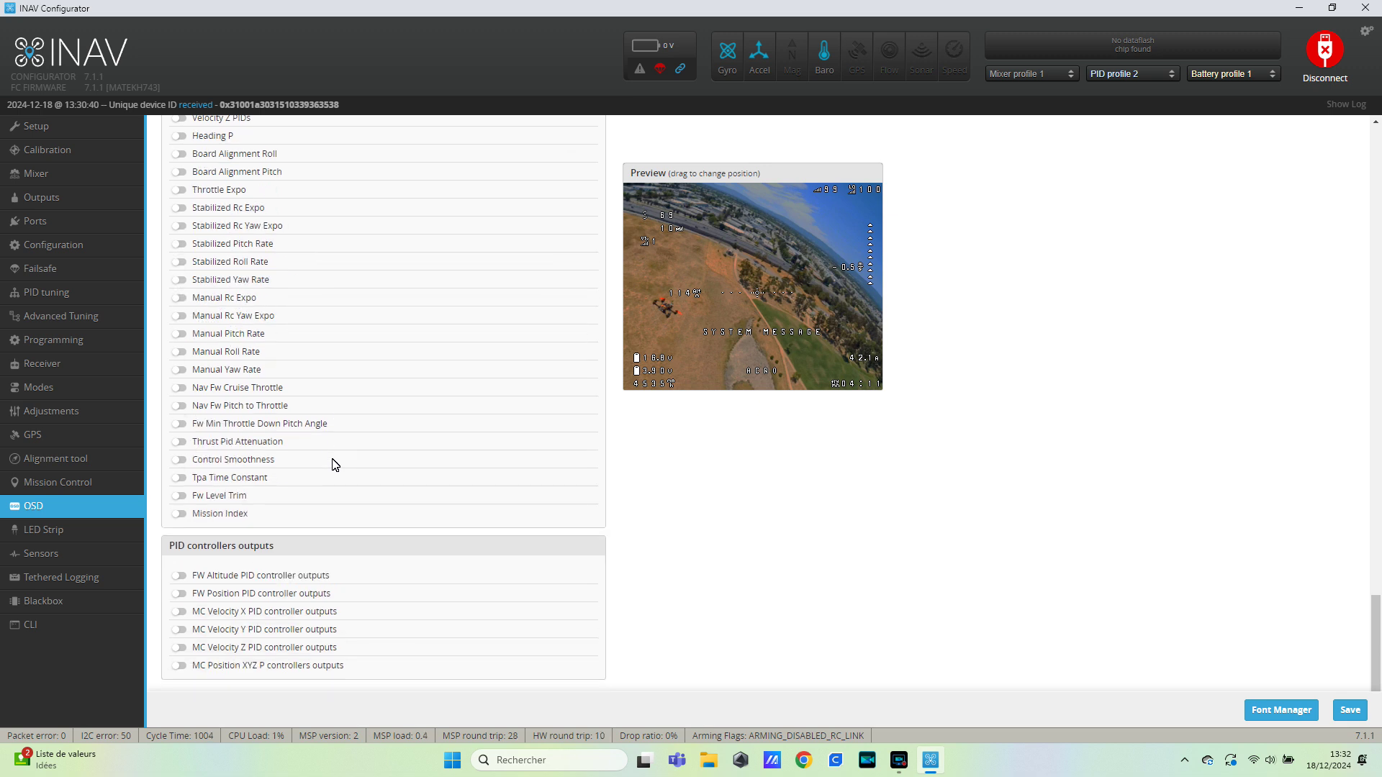
Set the OSD video format to PAL and the voltage decimals to 2
{"action": "scroll", "coordinate": [333, 465], "scroll_direction": "up", "scroll_amount": 20}
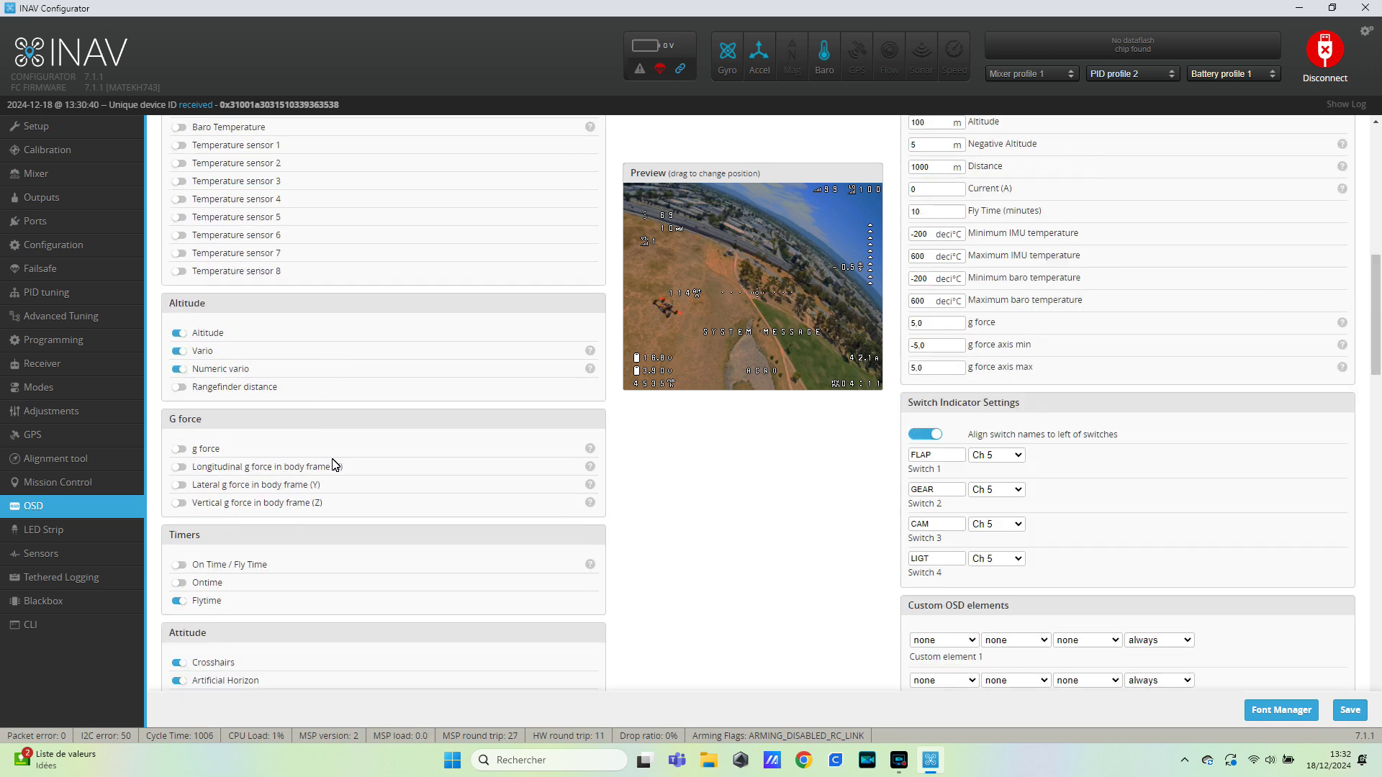
{"action": "scroll", "coordinate": [333, 465], "scroll_direction": "up", "scroll_amount": 3}
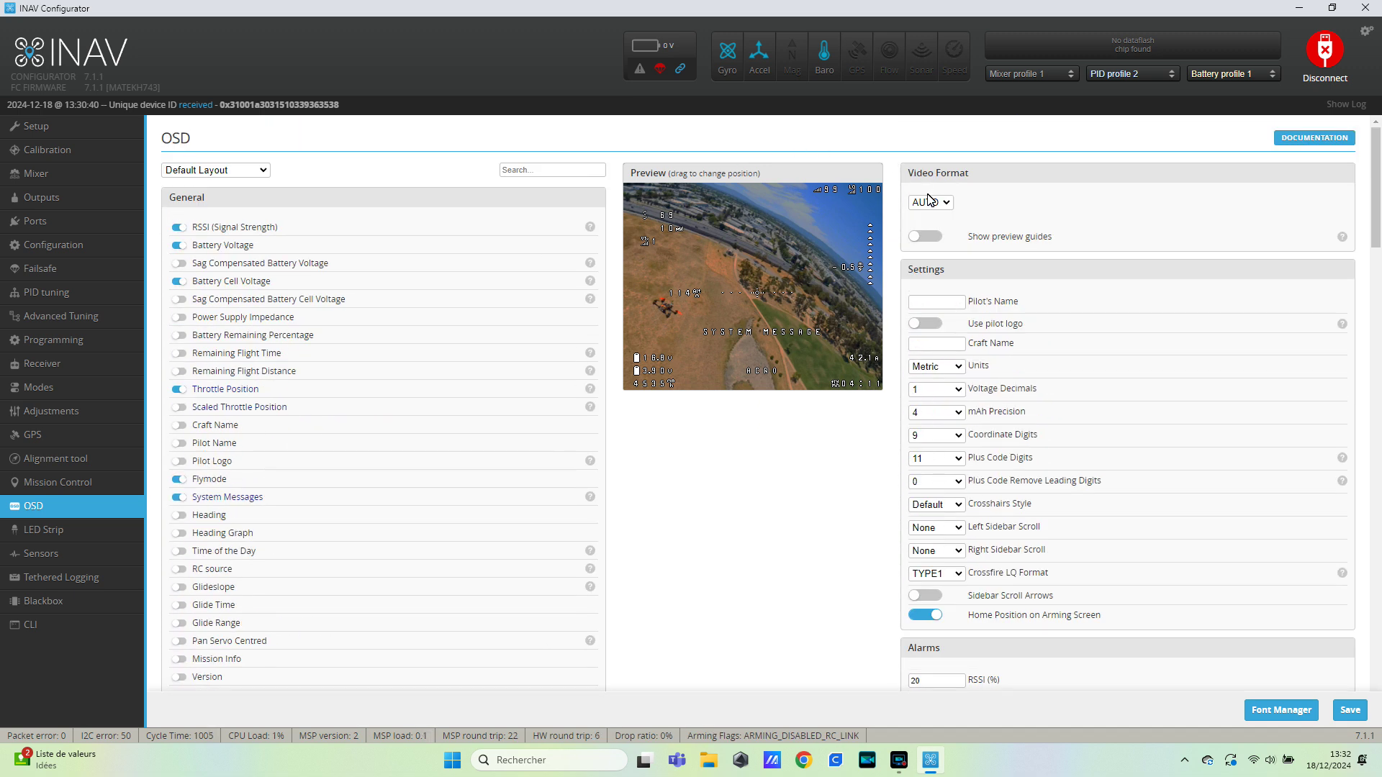
{"action": "left_click", "coordinate": [931, 202]}
{"action": "left_click", "coordinate": [924, 228]}
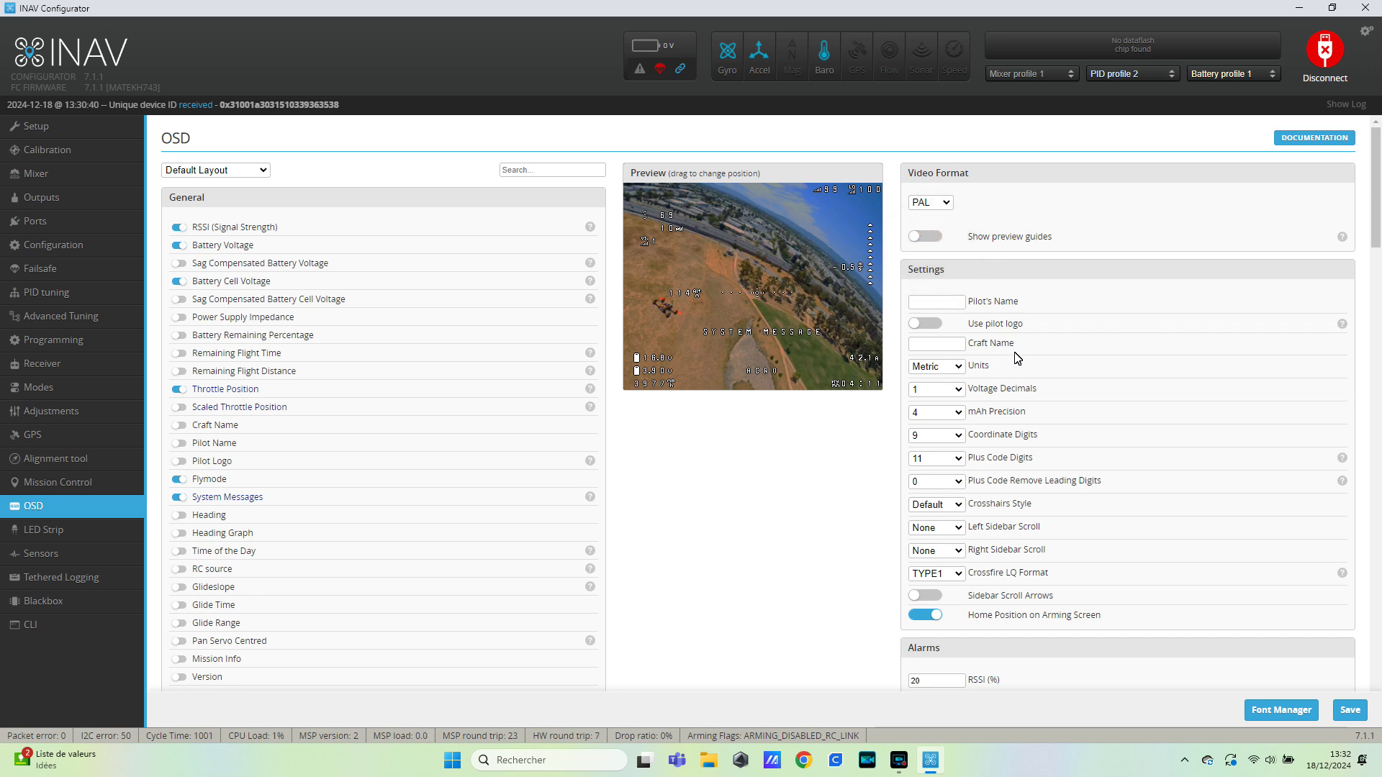
{"action": "left_click", "coordinate": [948, 389]}
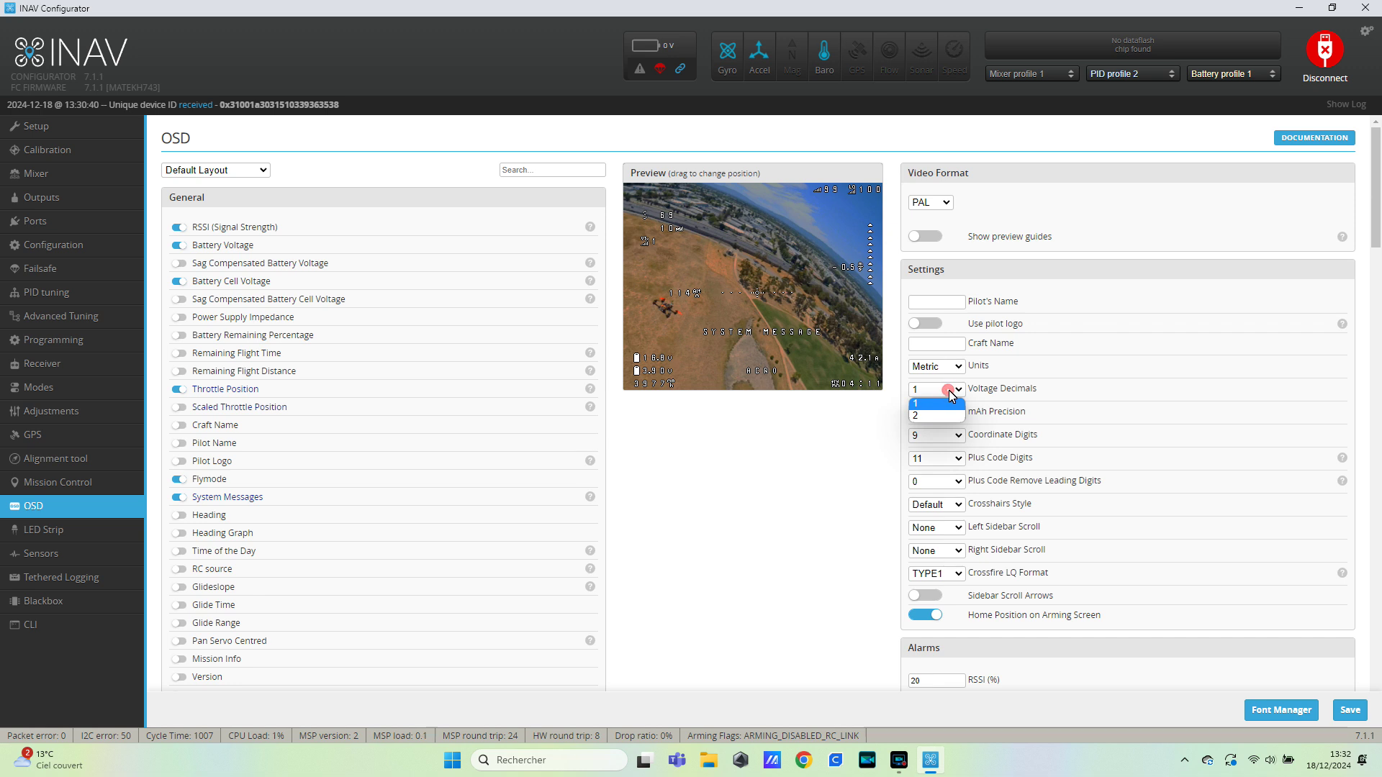
{"action": "left_click", "coordinate": [940, 412]}
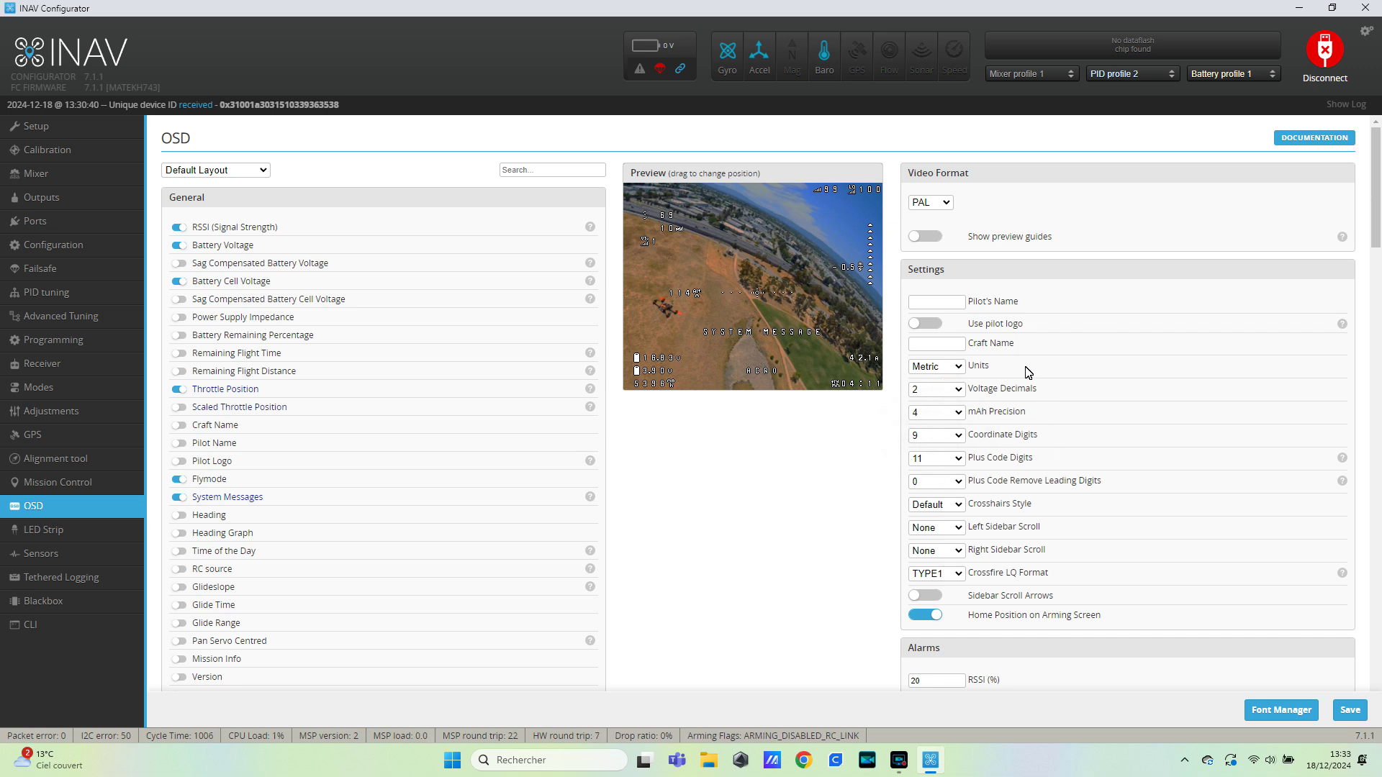
Set the OSD alarms to 150 m for altitude, 0 m for negative altitude and 5000 m for distance
{"action": "scroll", "coordinate": [1000, 504], "scroll_direction": "down", "scroll_amount": 5}
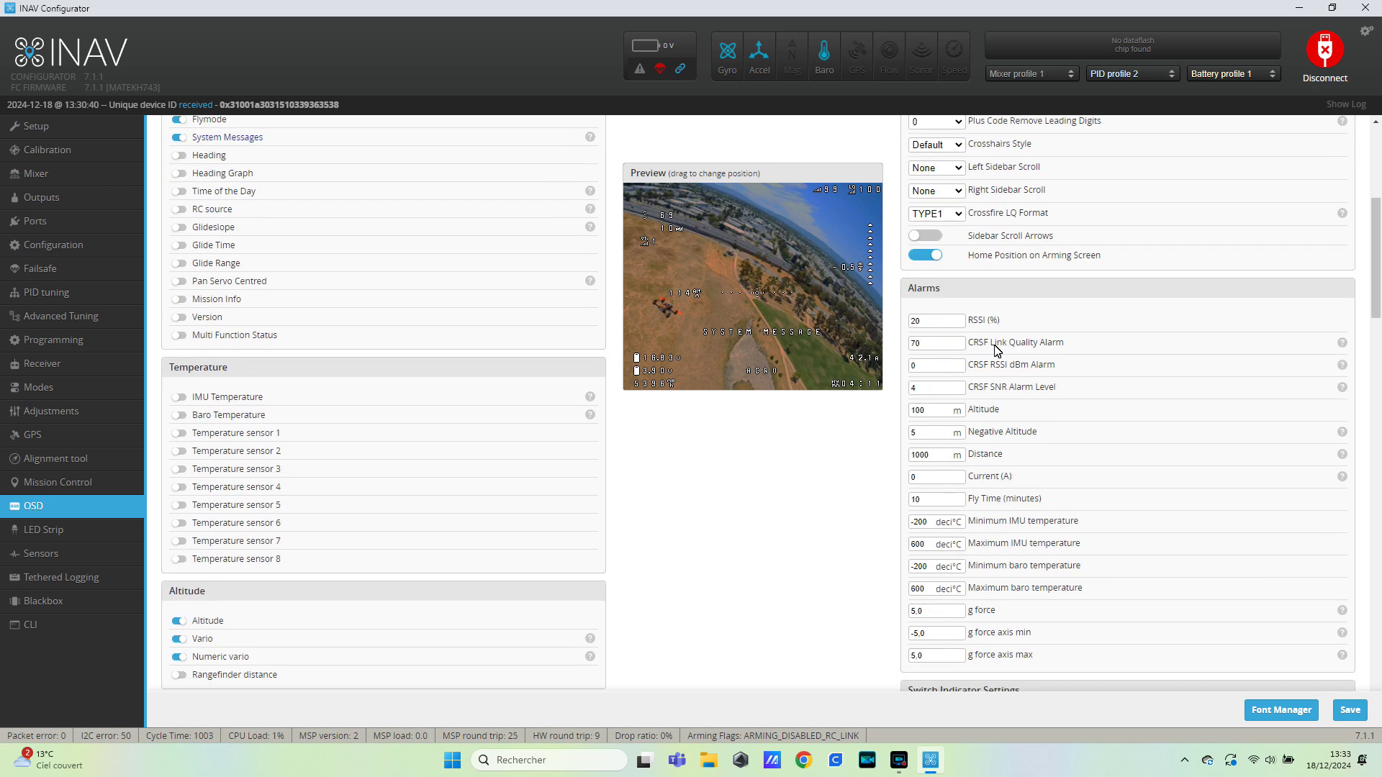
{"action": "double_click", "coordinate": [920, 411]}
{"action": "double_click", "coordinate": [917, 432]}
{"action": "key", "text": "BackSpace"}
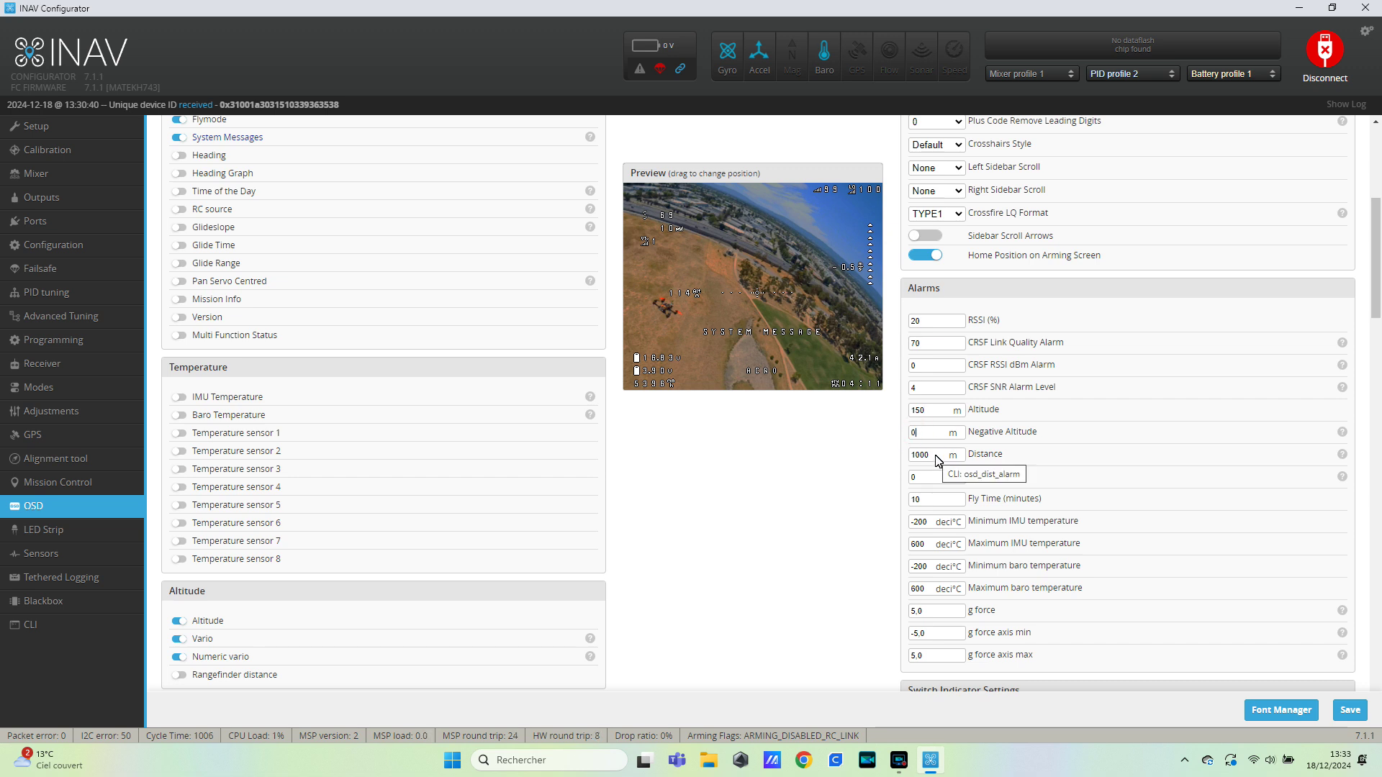
{"action": "left_click_drag", "start_coordinate": [938, 461], "coordinate": [904, 466]}
{"action": "type", "text": "50"}
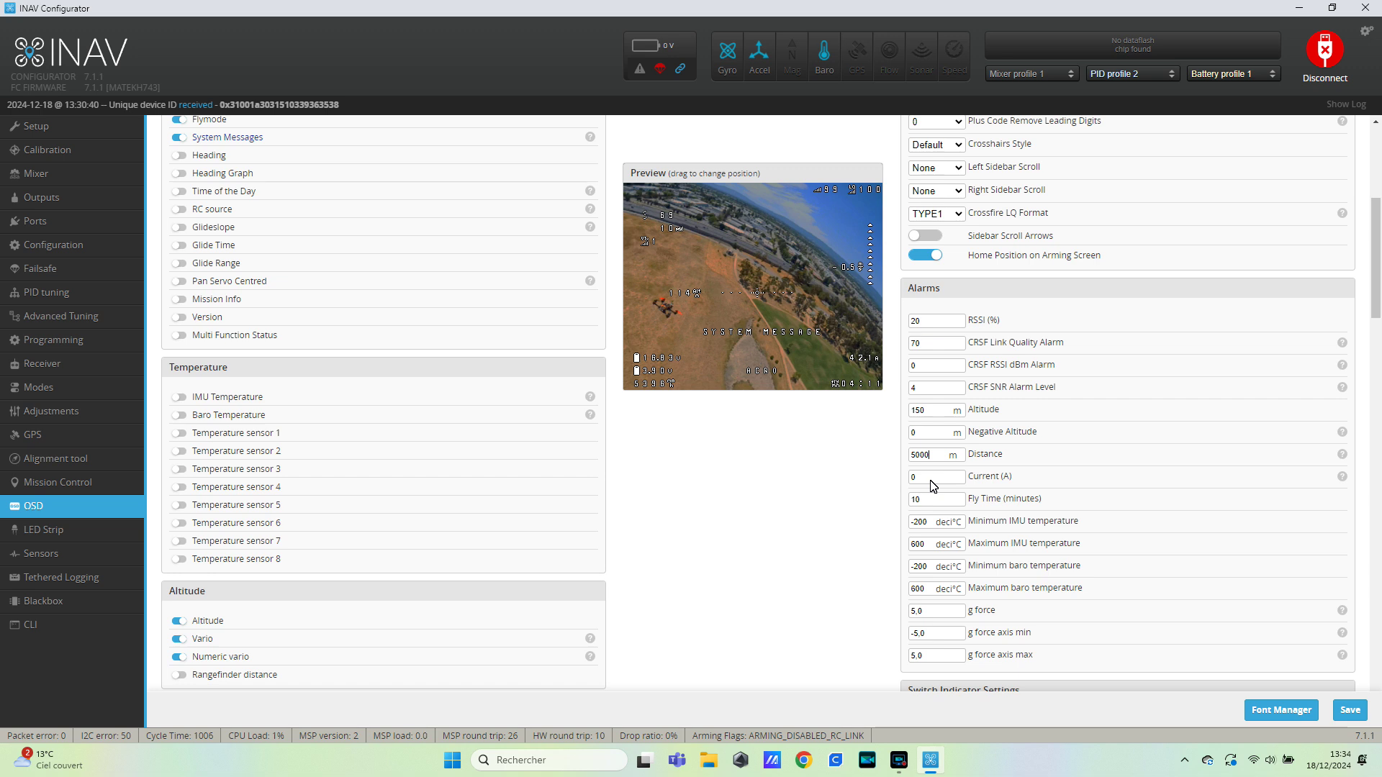
Set the fly time alarm to 240 minutes and save the OSD settings
{"action": "left_click_drag", "start_coordinate": [924, 498], "coordinate": [899, 508]}
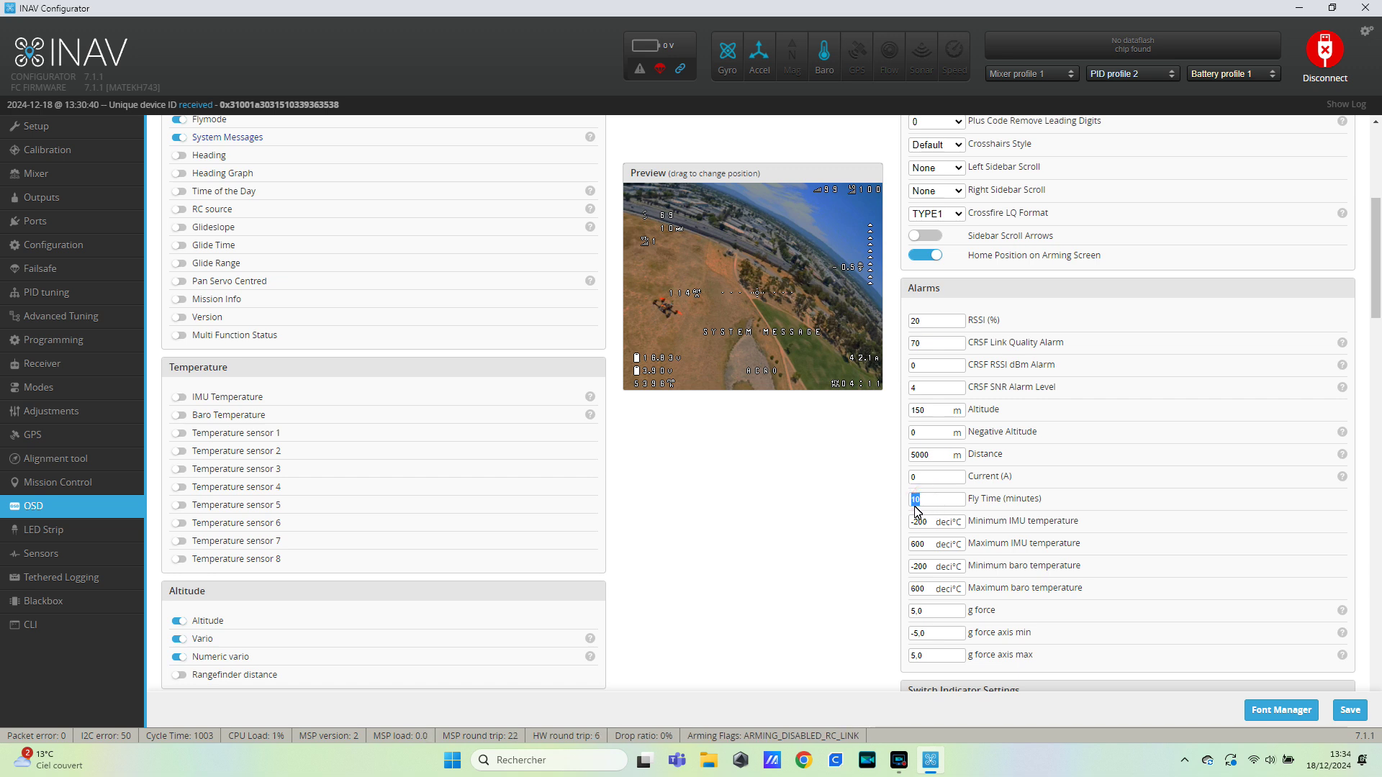
{"action": "type", "text": "24"}
{"action": "left_click", "coordinate": [1360, 713]}
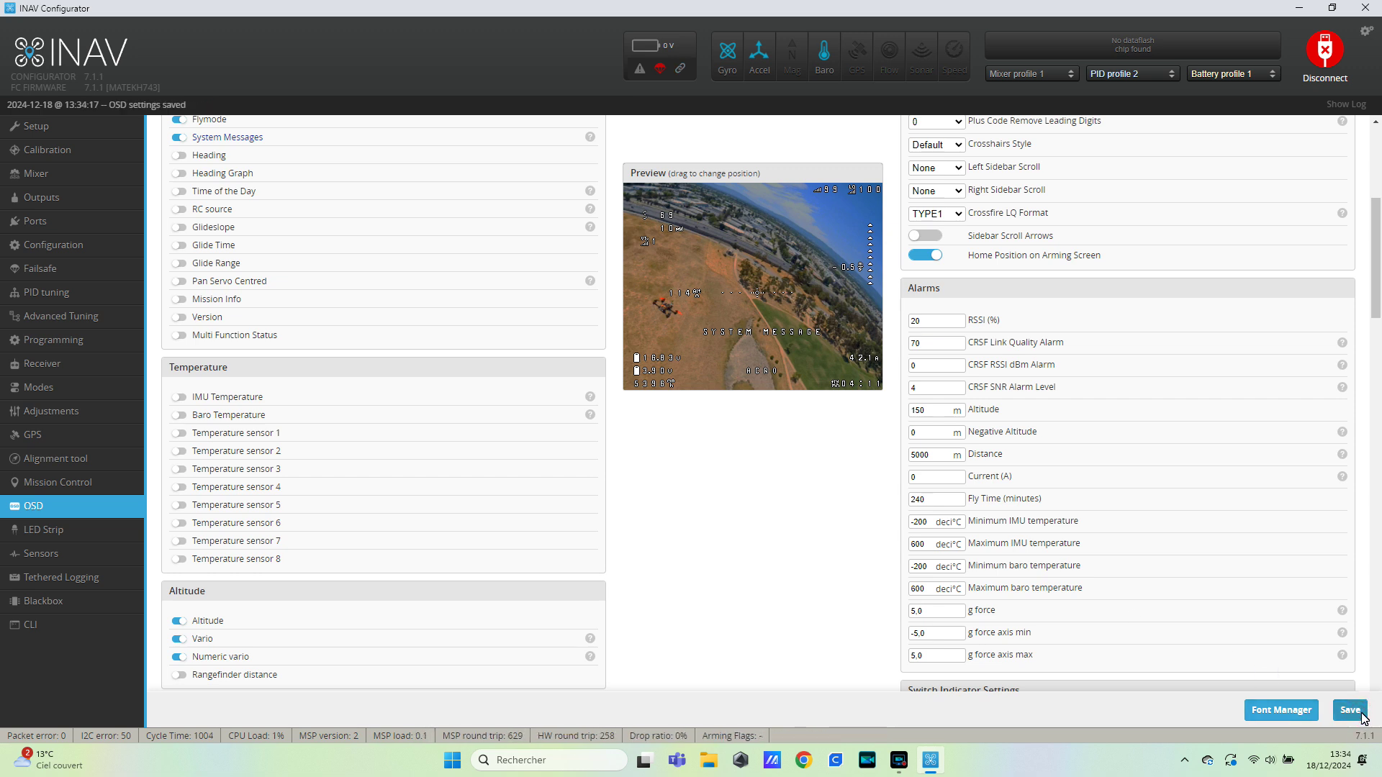